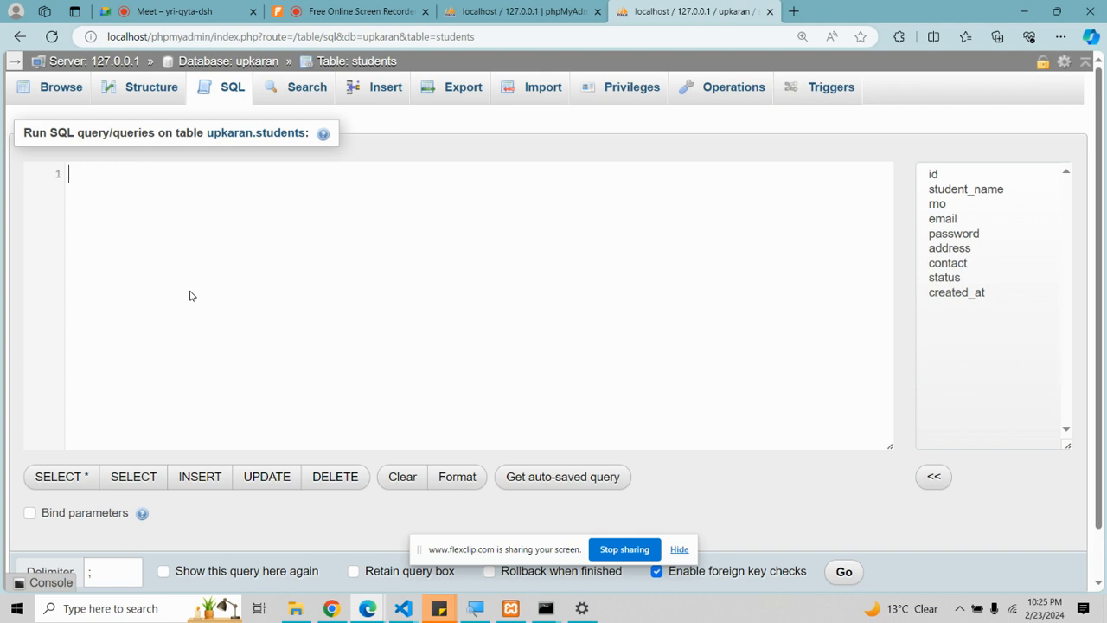
Step: Type SELECT in the empty query editor, then discard it and go to the students table page
left_click(191, 296)
type("REC")
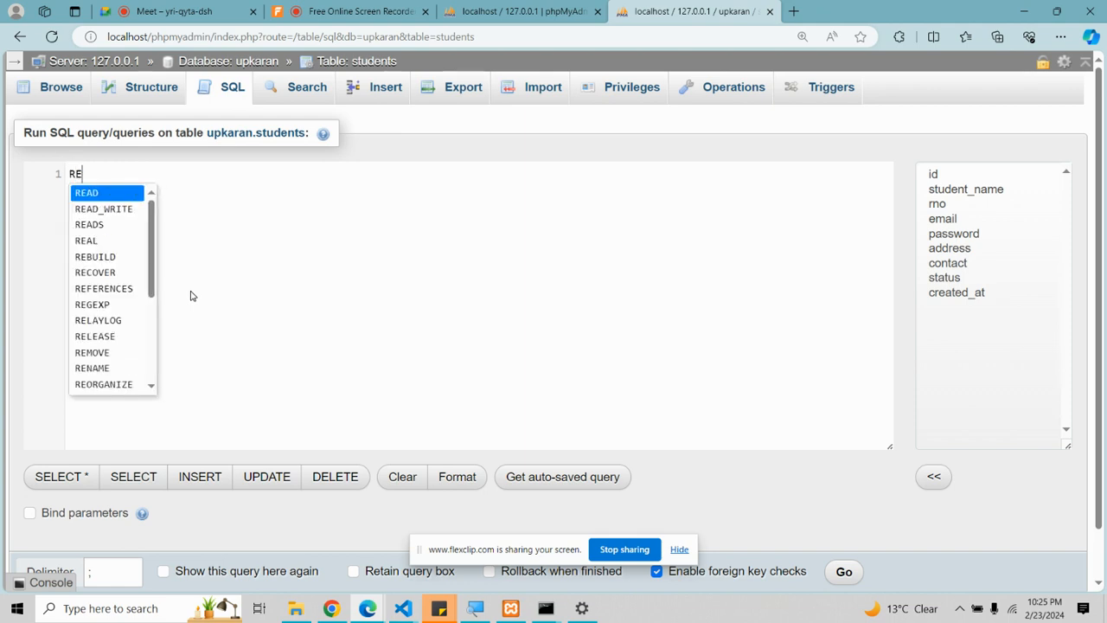
key("BackSpace")
key("BackSpace")
key("BackSpace")
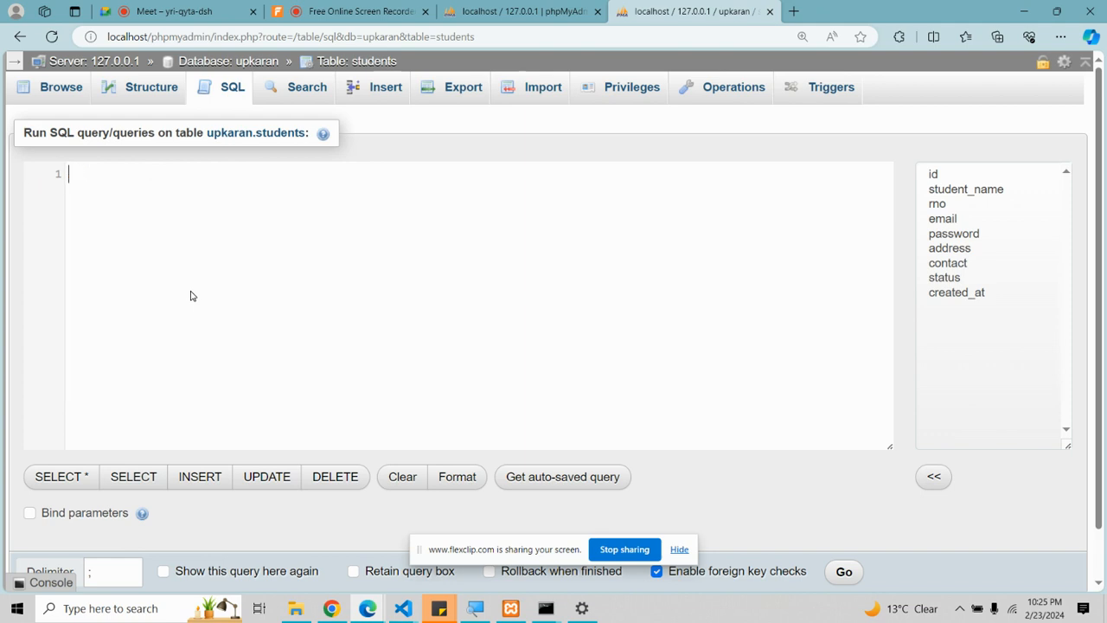
type("SELECT")
left_click(327, 66)
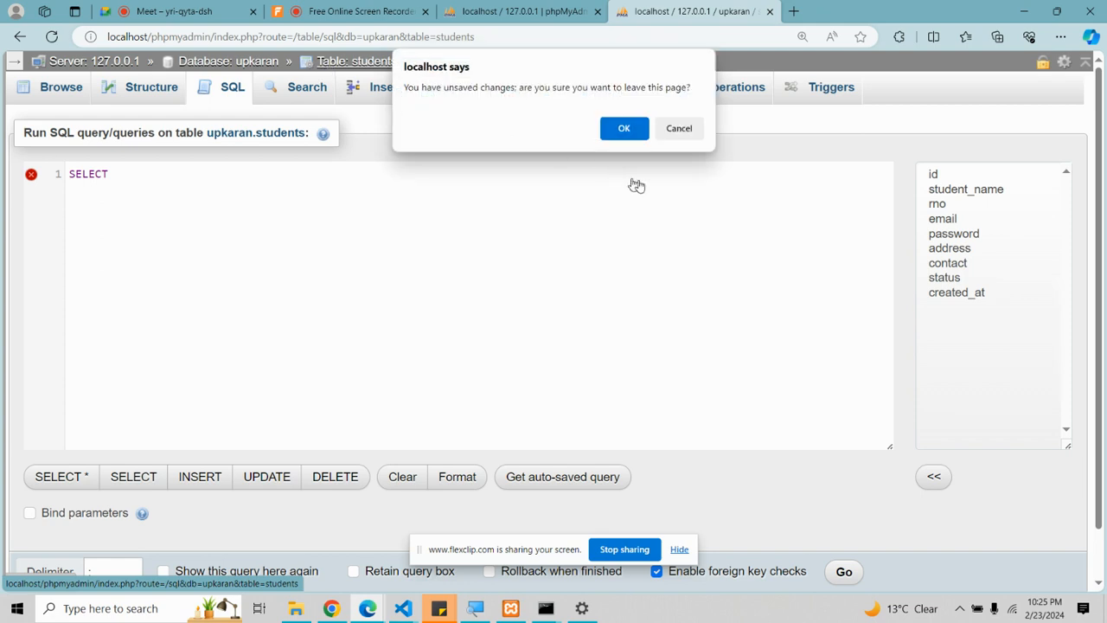
left_click(624, 124)
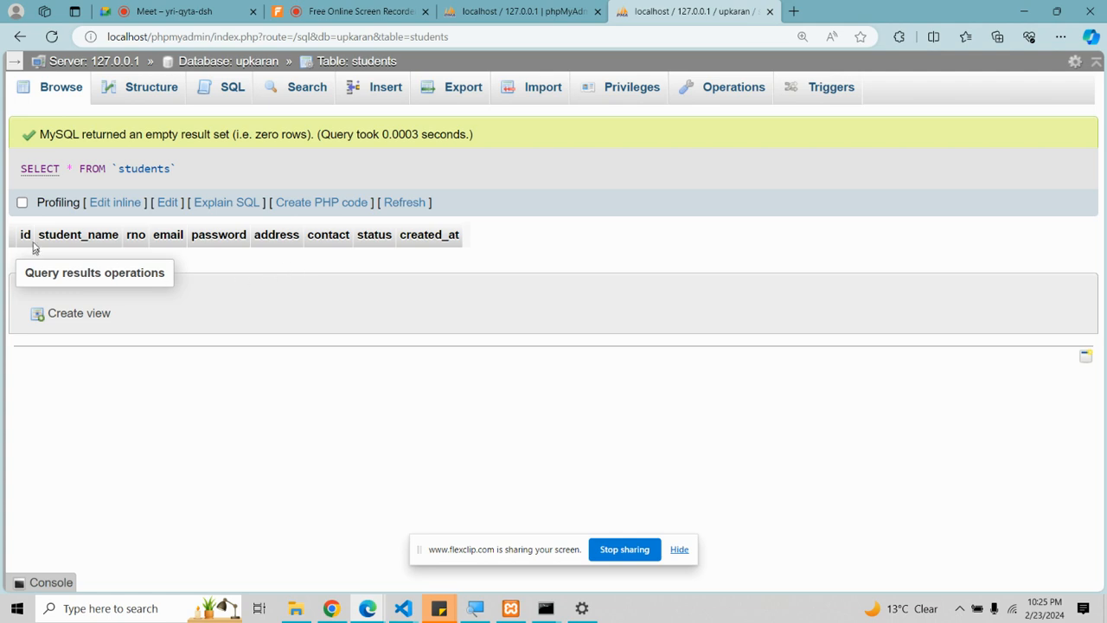
Step: Replace the prefilled query in the students SQL editor with SELECT * from `students`
left_click(232, 90)
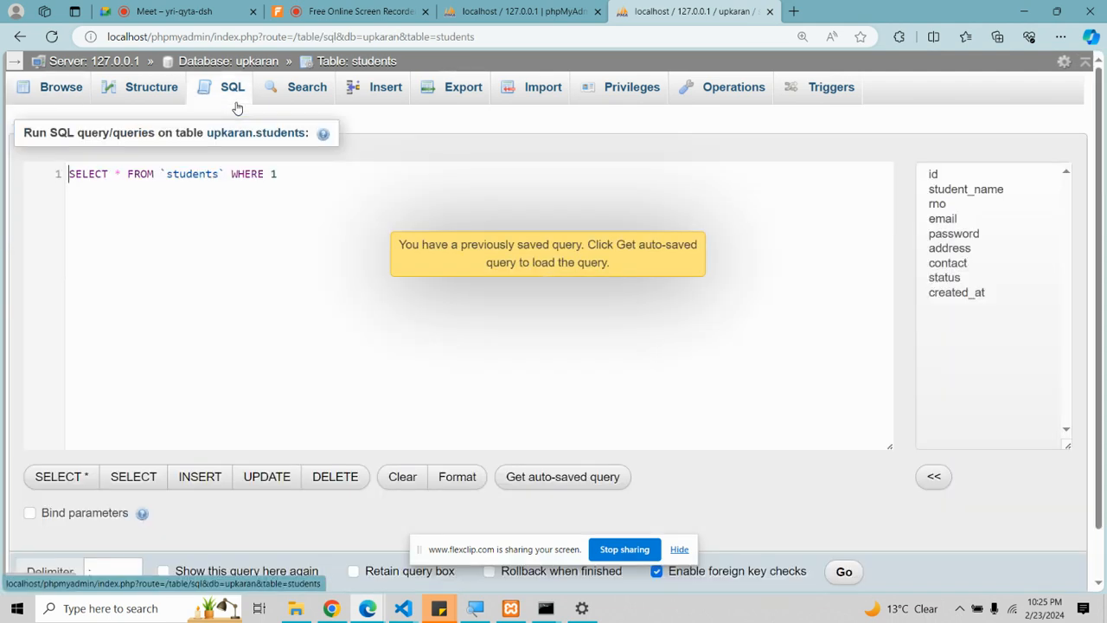
left_click_drag(296, 174, 56, 170)
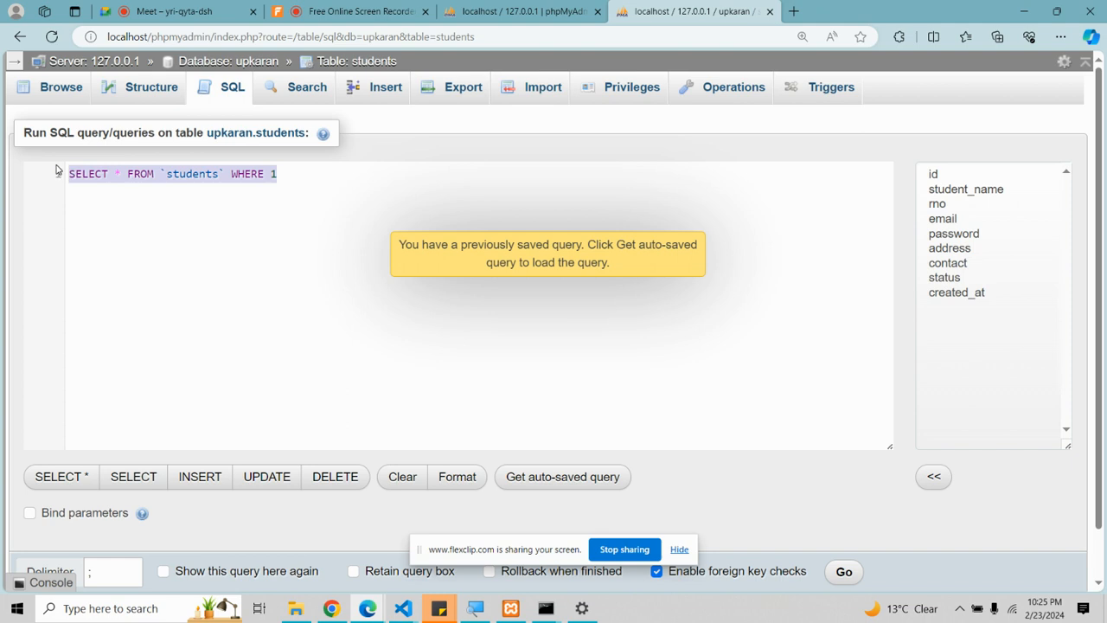
key("BackSpace")
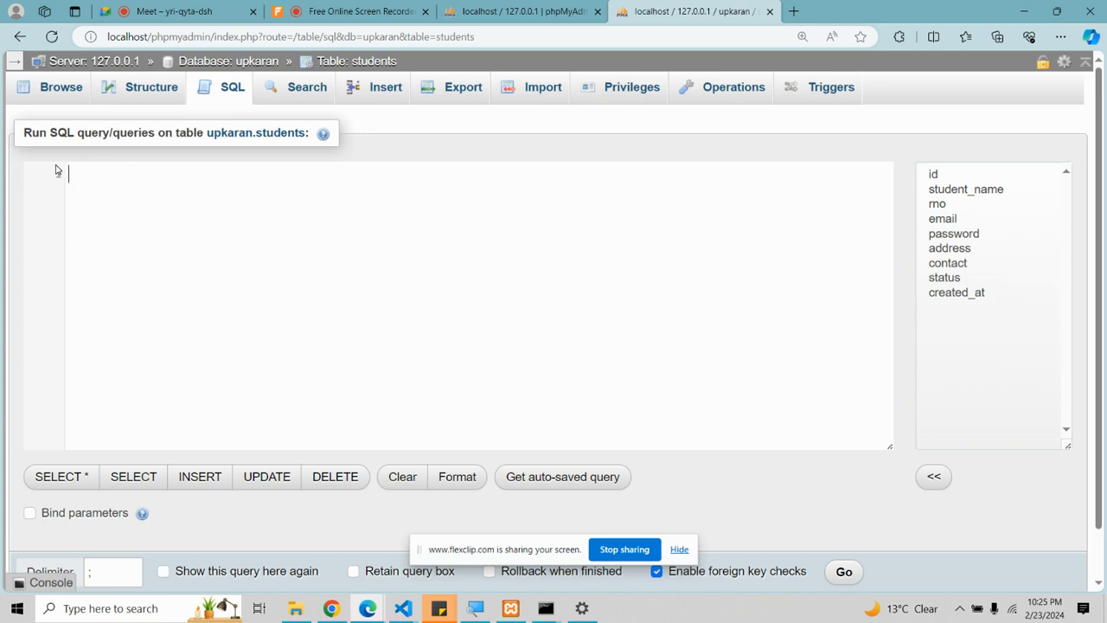
type("SE")
key("Return")
key("ctrl+z")
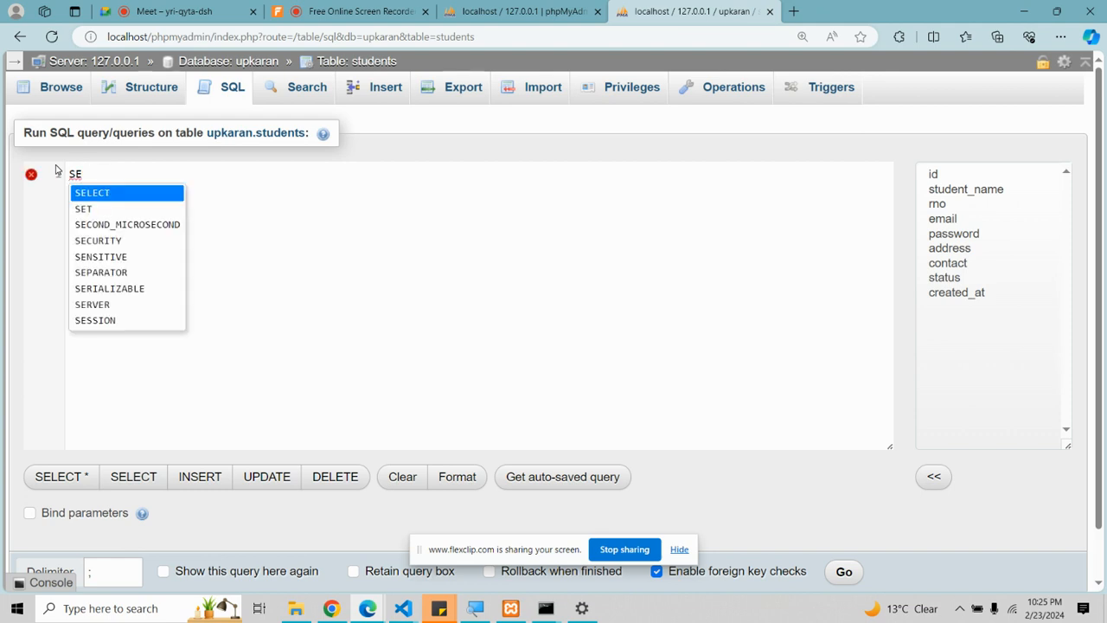
type("LECT * ")
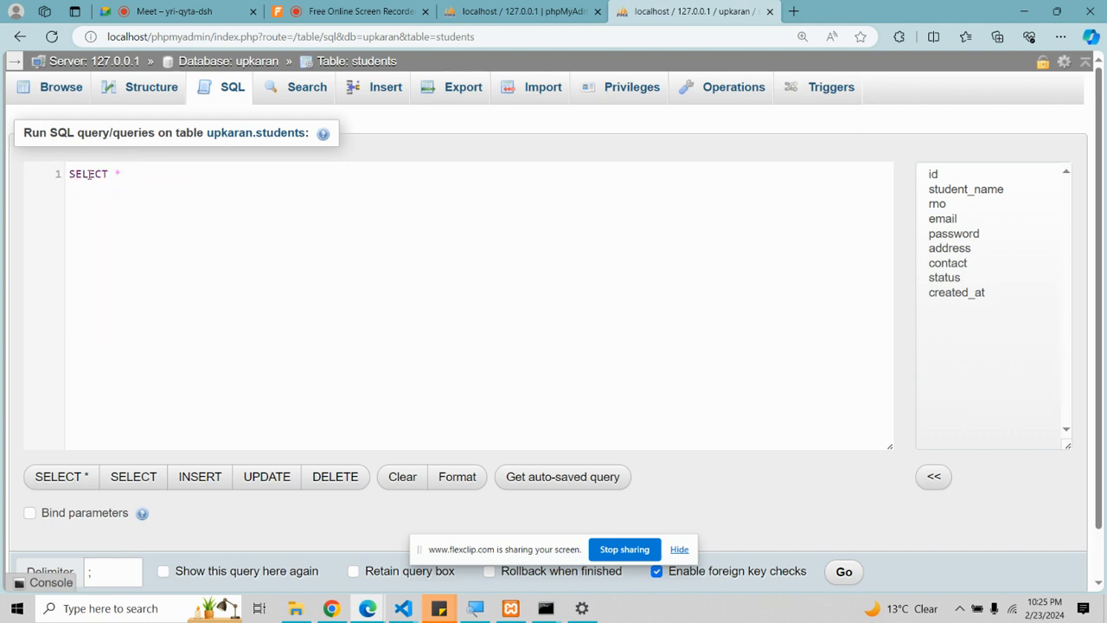
type("from ``")
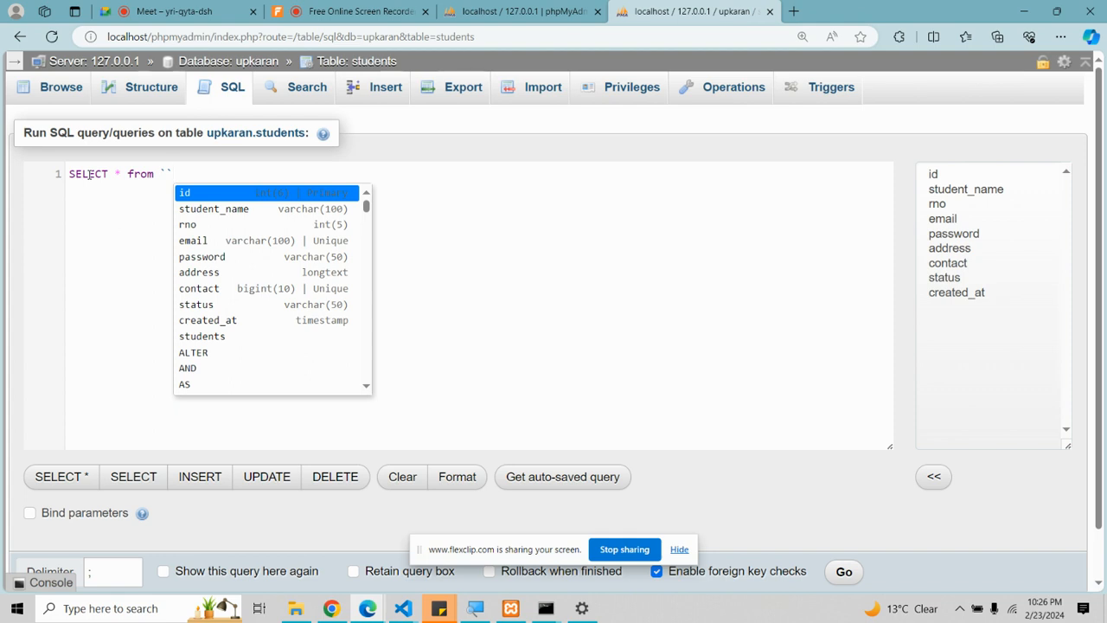
key("Escape")
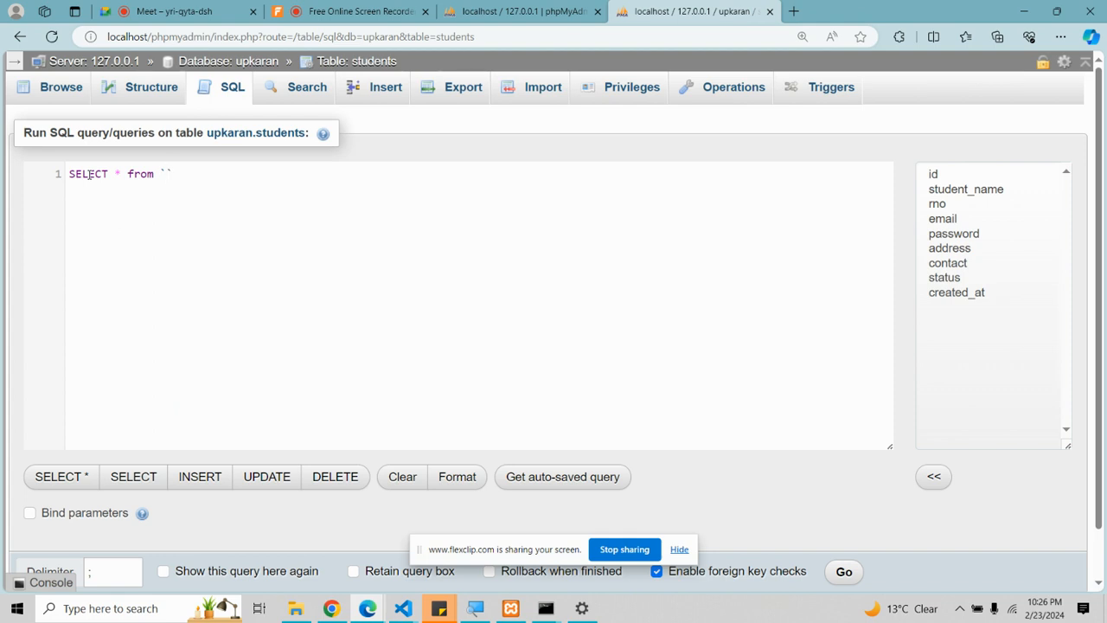
type("students")
left_click(249, 185)
Step: Add a second query on line 2: SELECT student_name, email from `students`
key("Return")
type("SELECT")
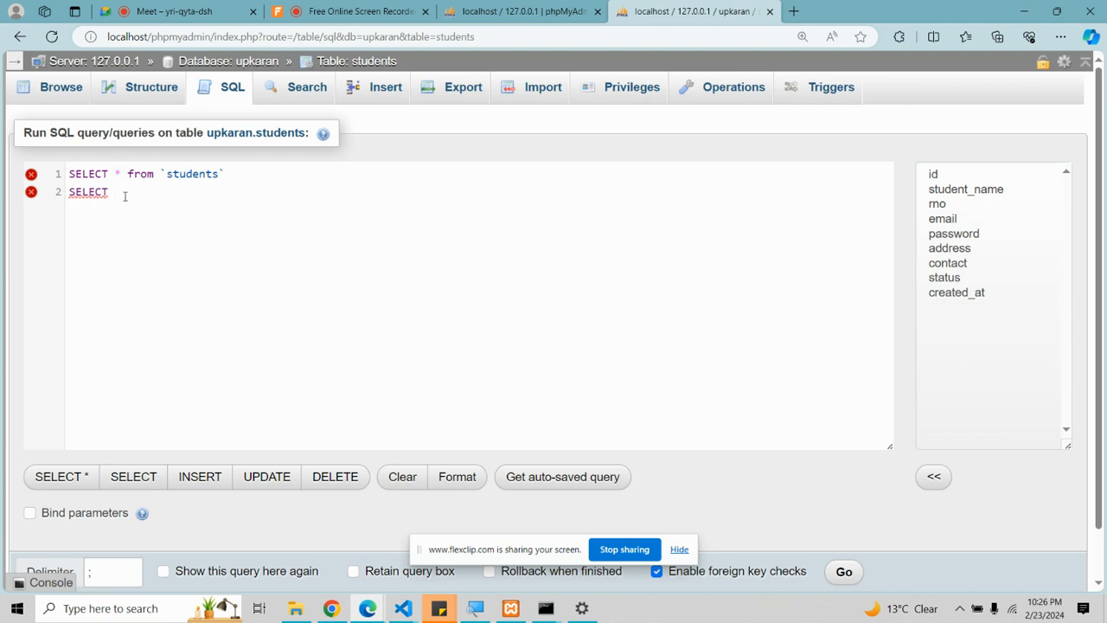
type("id")
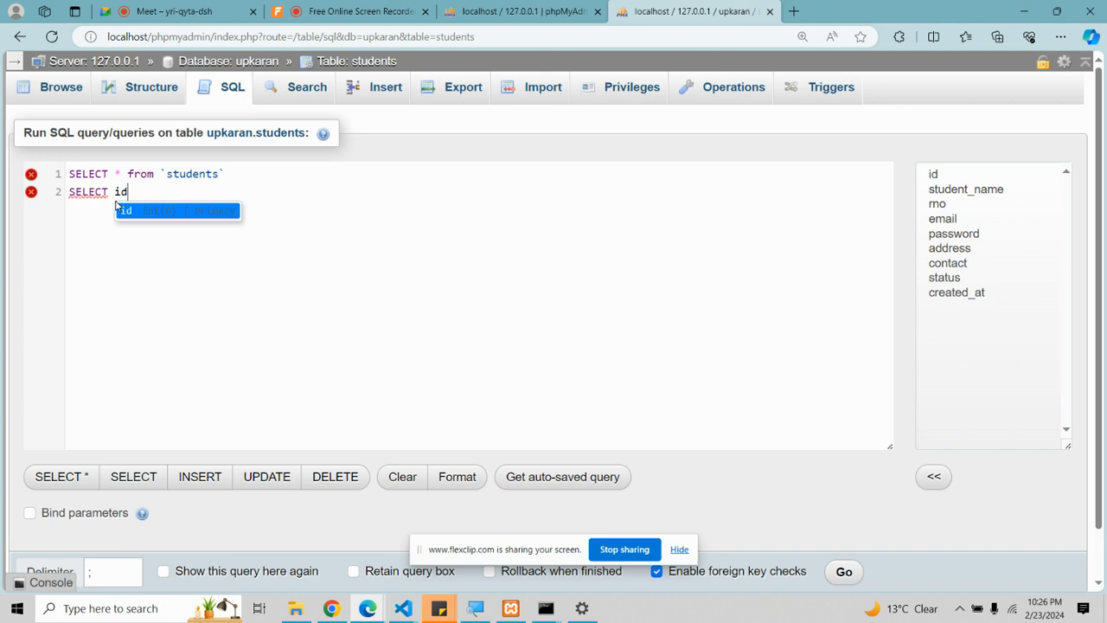
key("BackSpace")
key("BackSpace")
type("studnet")
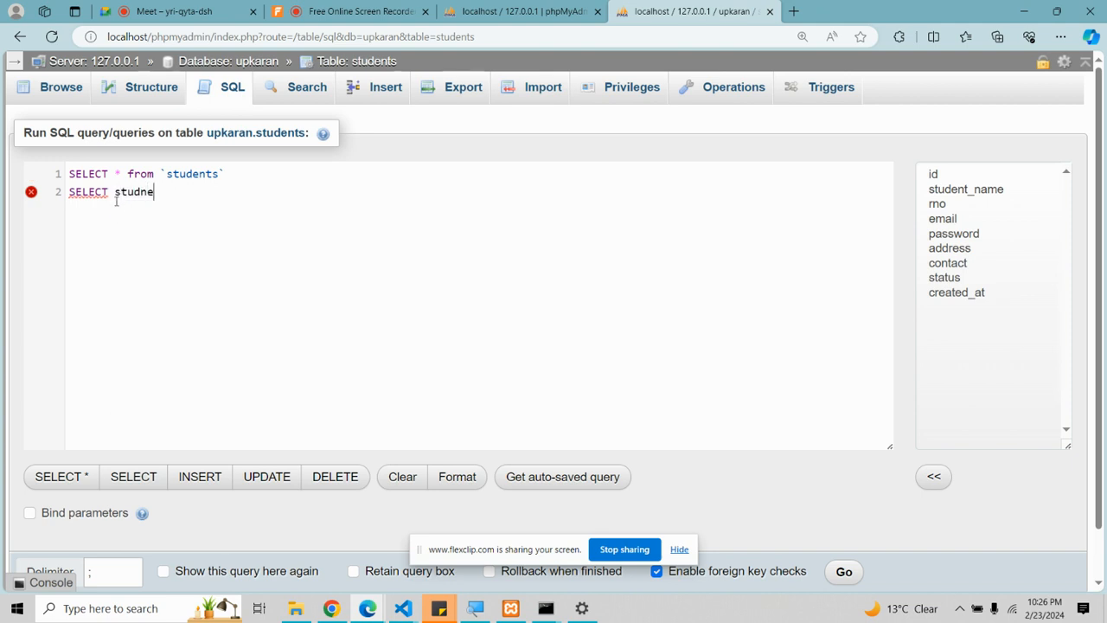
key("BackSpace")
key("BackSpace")
key("BackSpace")
type("ent")
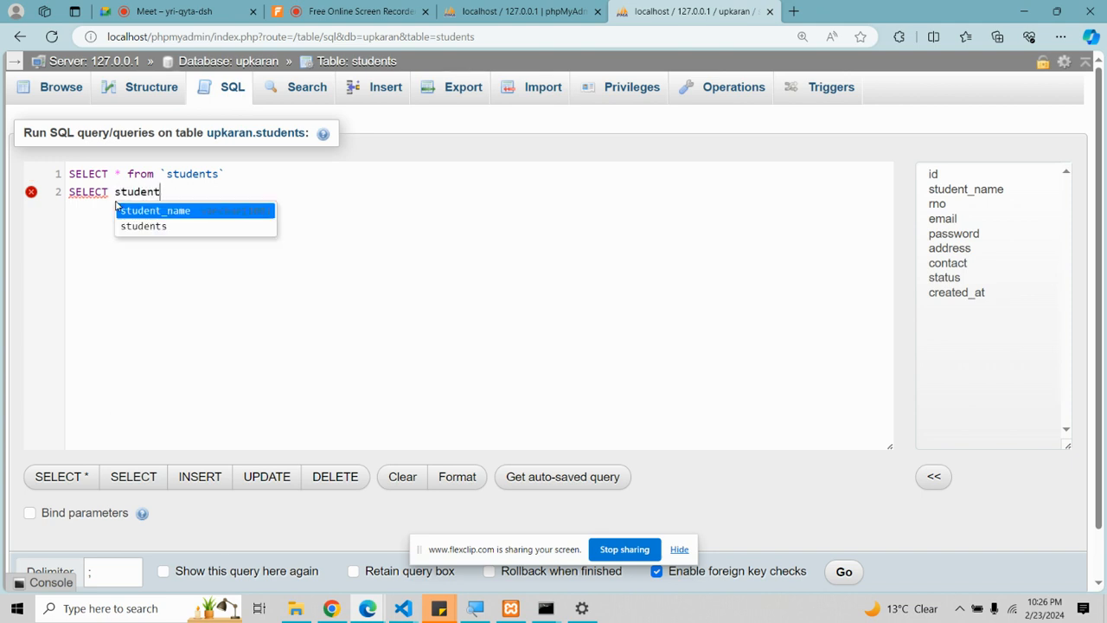
type("_name, email ")
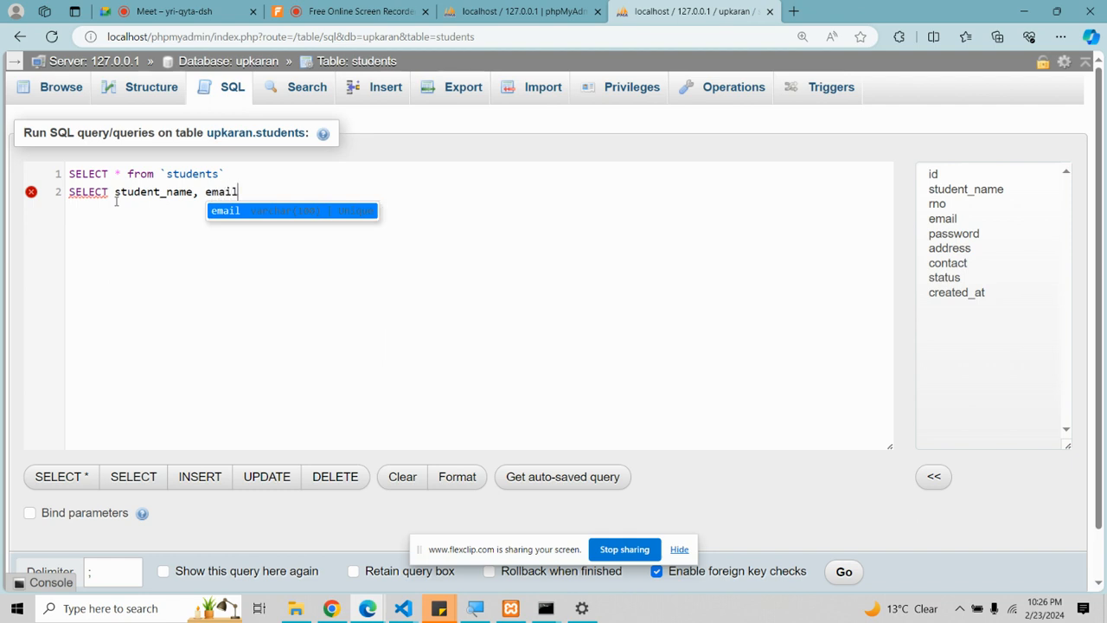
type("from ")
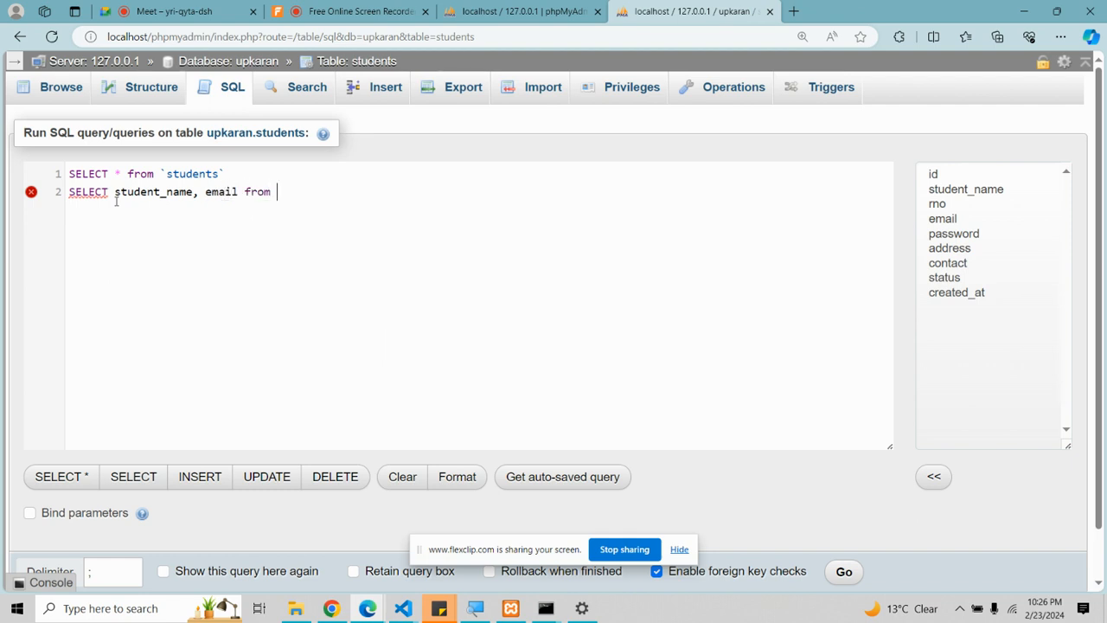
type("`students")
Step: Copy both queries and paste them below as lines 3 and 4
left_click_drag(108, 174, 197, 189)
left_click(195, 191)
left_click_drag(127, 192, 223, 189)
left_click_drag(349, 195, 74, 172)
key("ctrl+c")
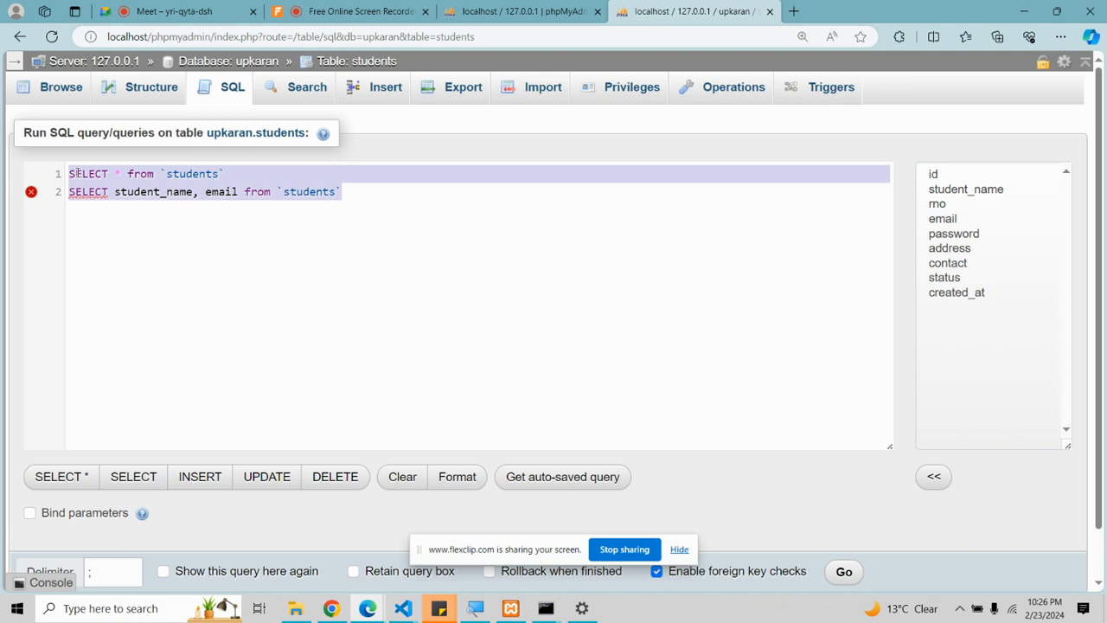
left_click(113, 218)
key("Return")
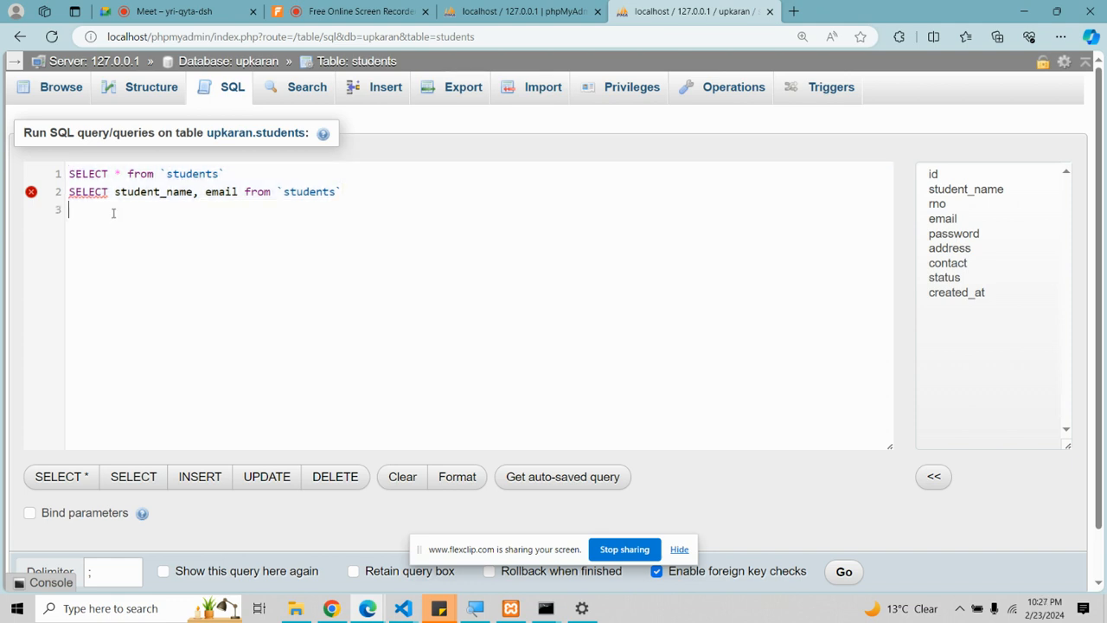
key("ctrl+v")
key("Up")
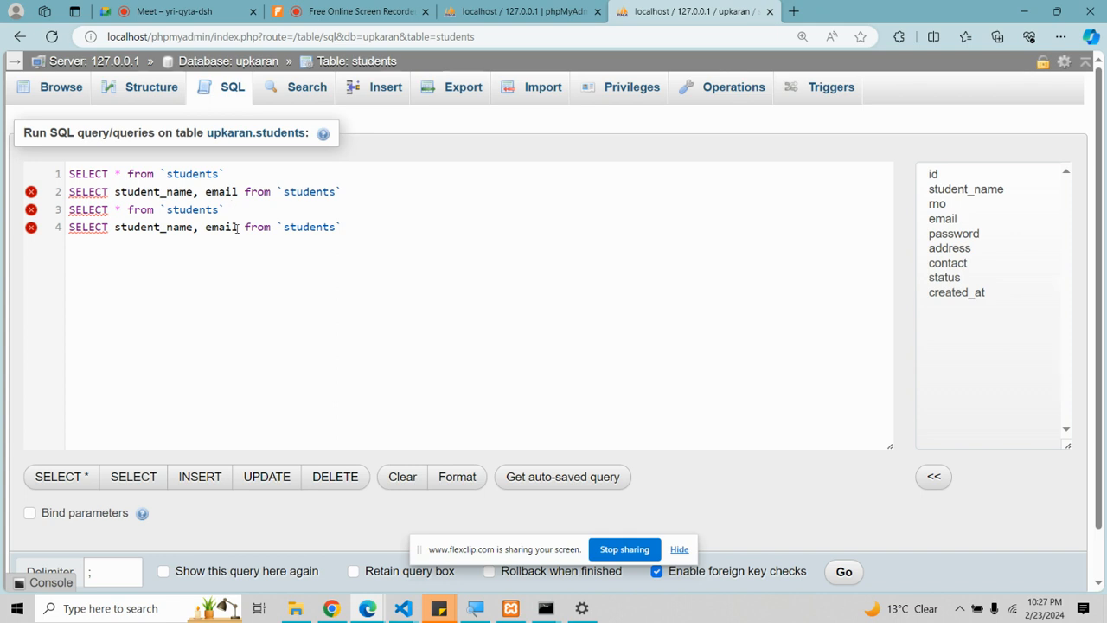
Step: Append where `address`='Jalandhar' to the query on line 3
type("whe")
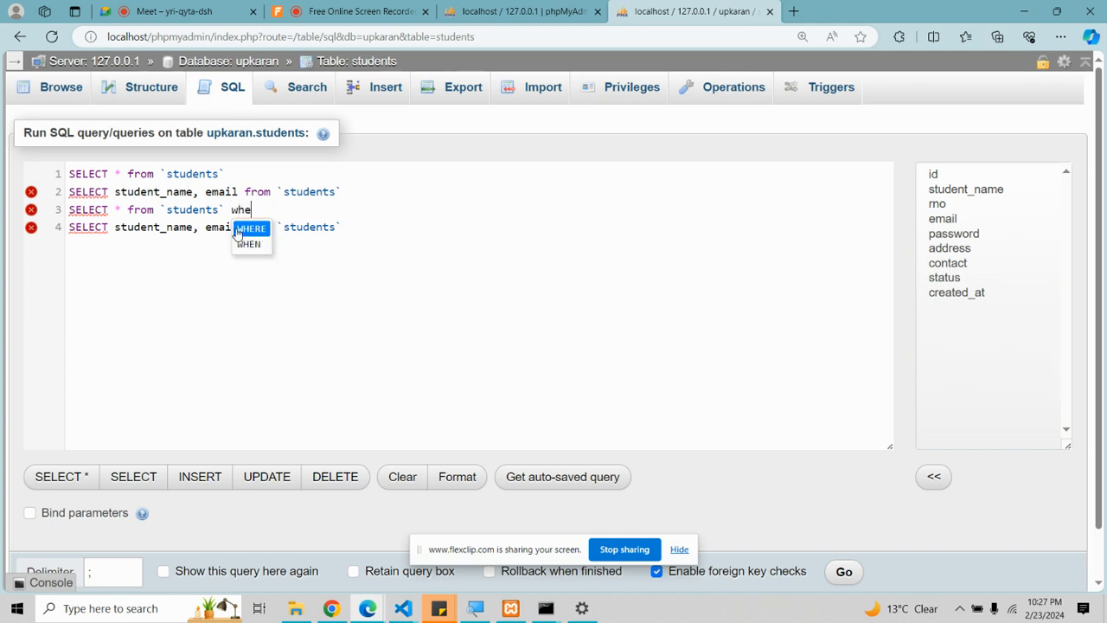
type("re ")
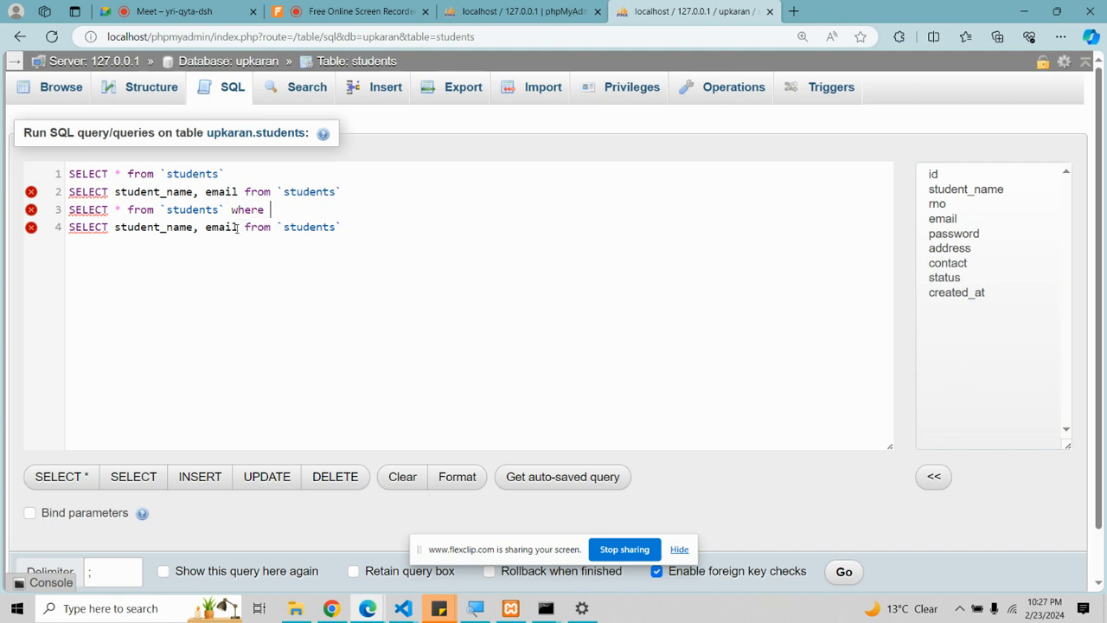
type("`addte")
key("BackSpace")
key("BackSpace")
type("ress`")
type("='Jal")
type("andhar")
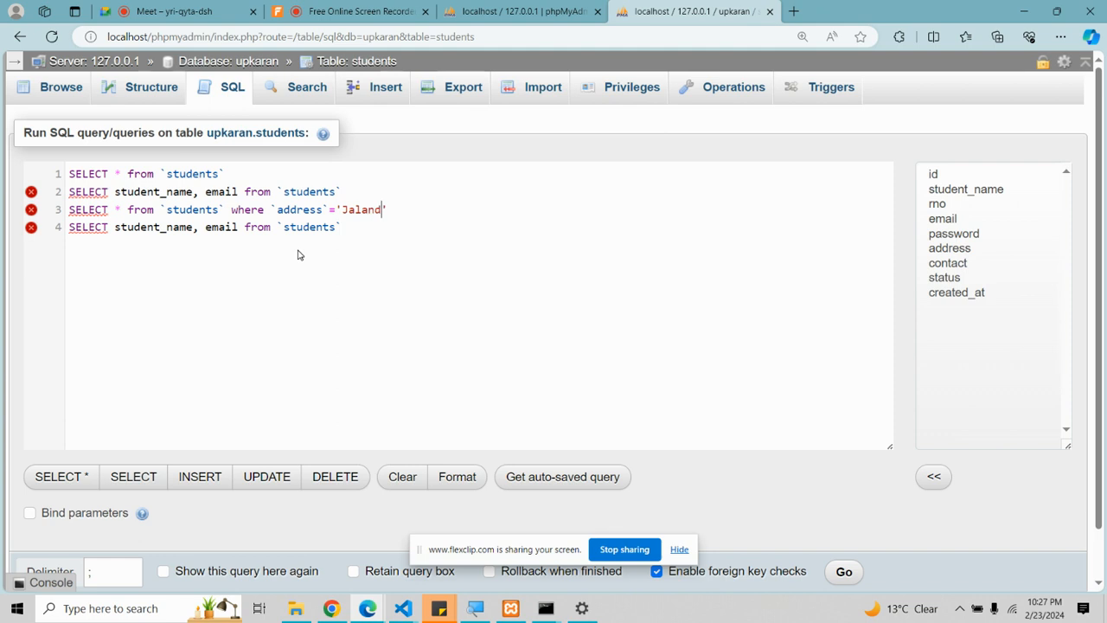
double_click(311, 209)
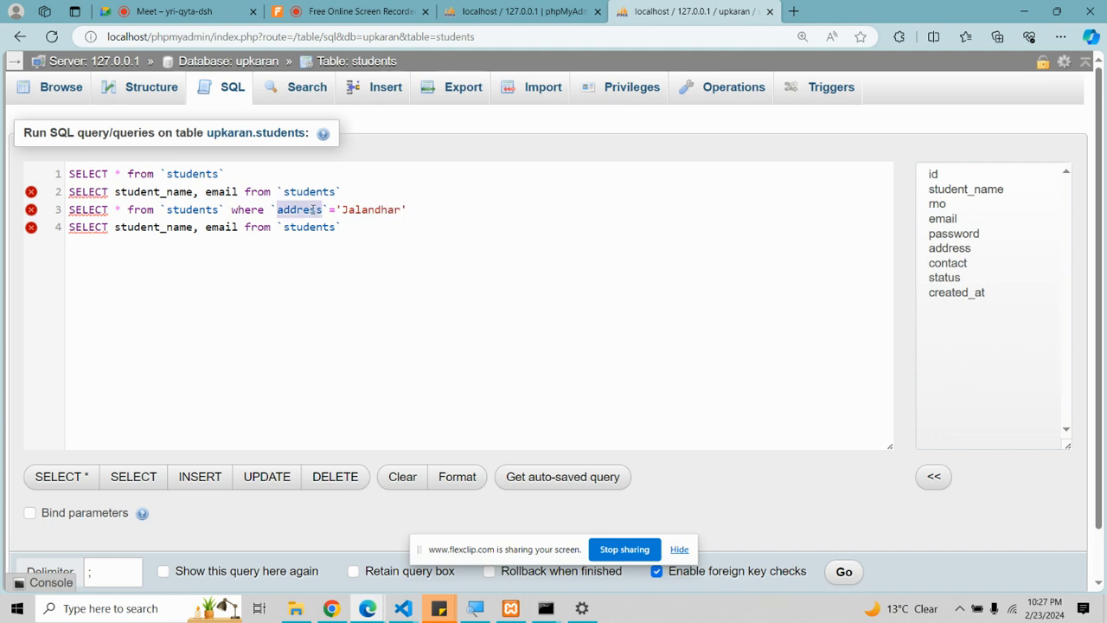
left_click(272, 285)
left_click_drag(166, 209, 391, 240)
left_click(389, 209)
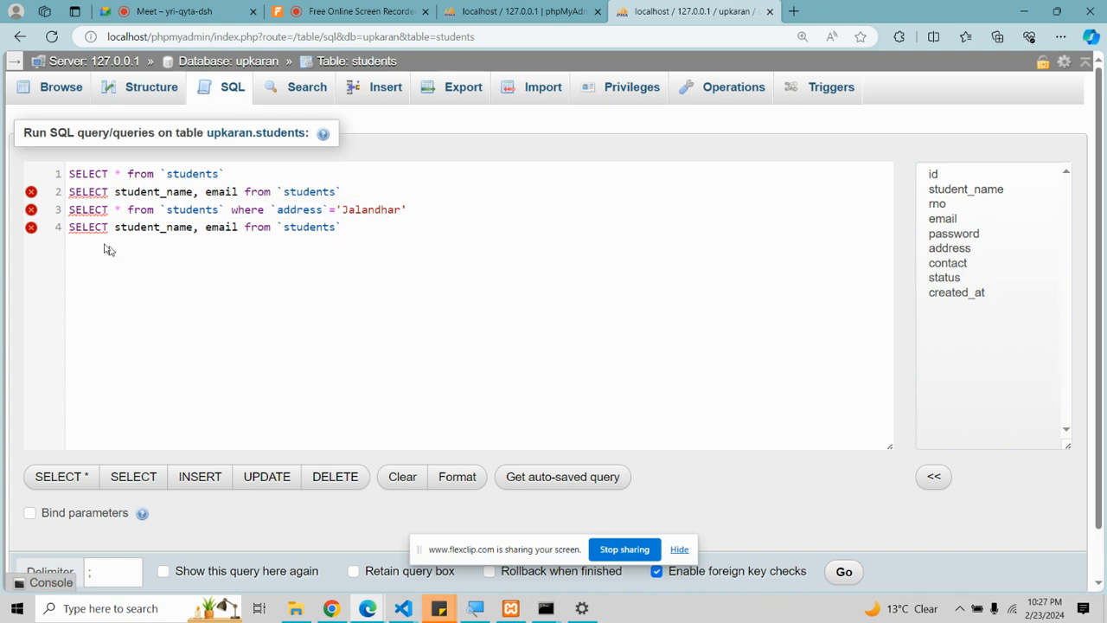
left_click_drag(354, 210, 389, 210)
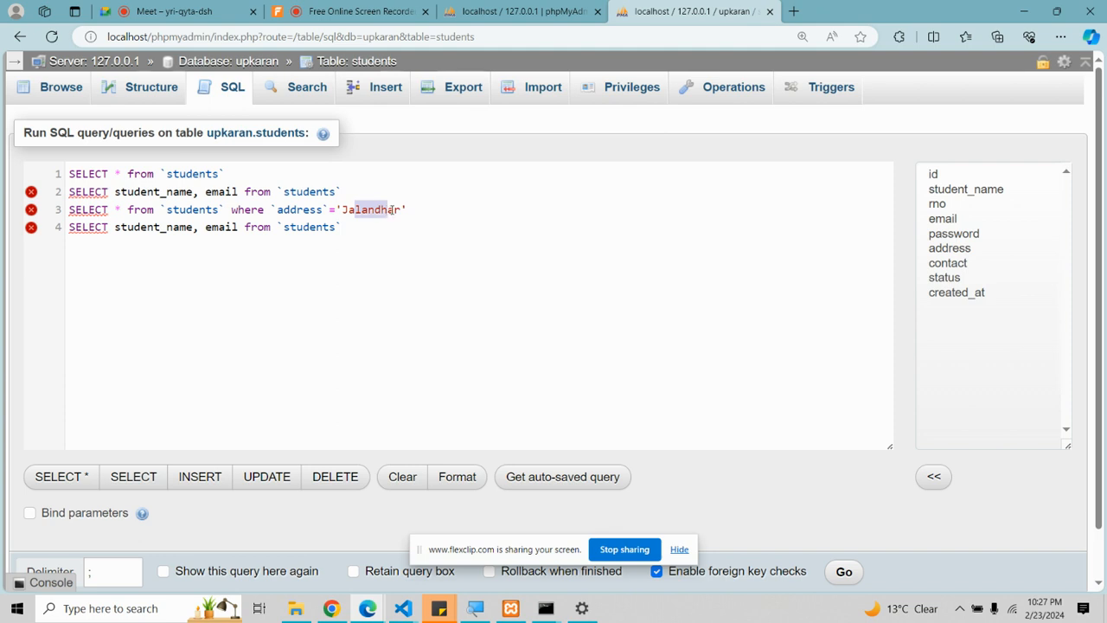
left_click(389, 210)
double_click(391, 211)
left_click_drag(408, 216, 271, 210)
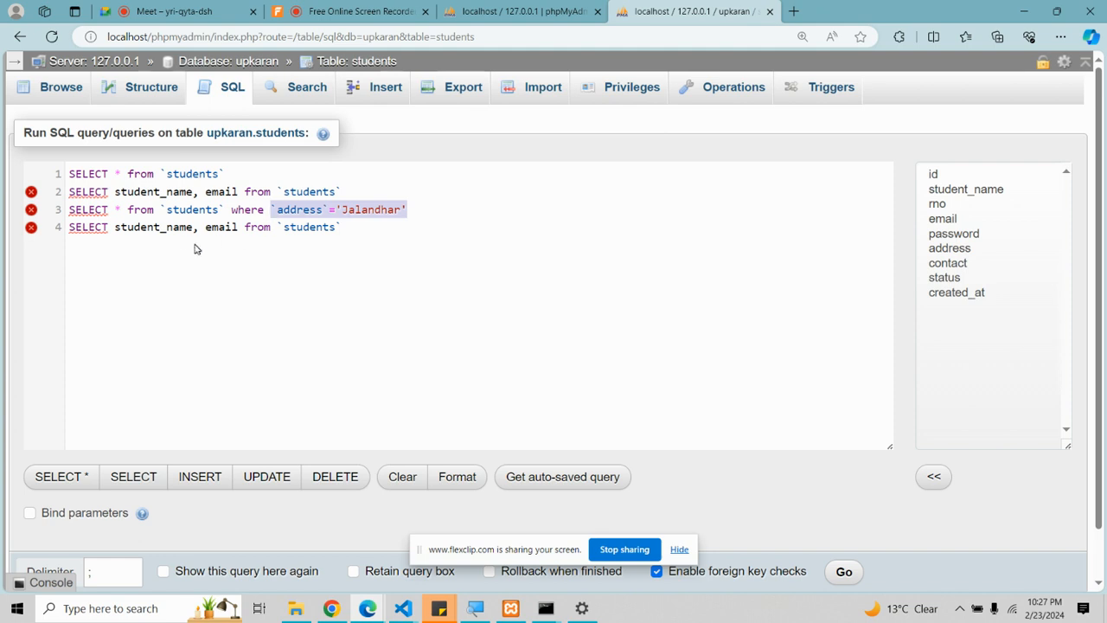
left_click(116, 211)
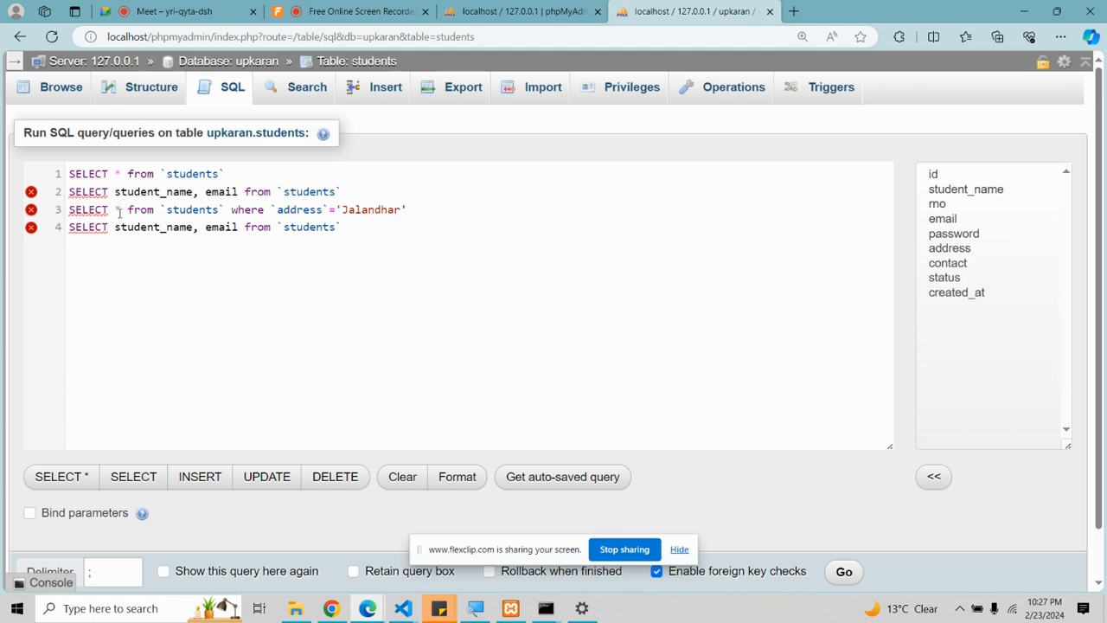
Step: Filter the fourth query with where `id`=5
left_click(236, 227)
type("where `id`=5")
left_click(179, 227)
Step: Select all four queries and delete them, leaving the editor empty
left_click_drag(431, 226, 409, 232)
left_click_drag(441, 269, 78, 173)
key("BackSpace")
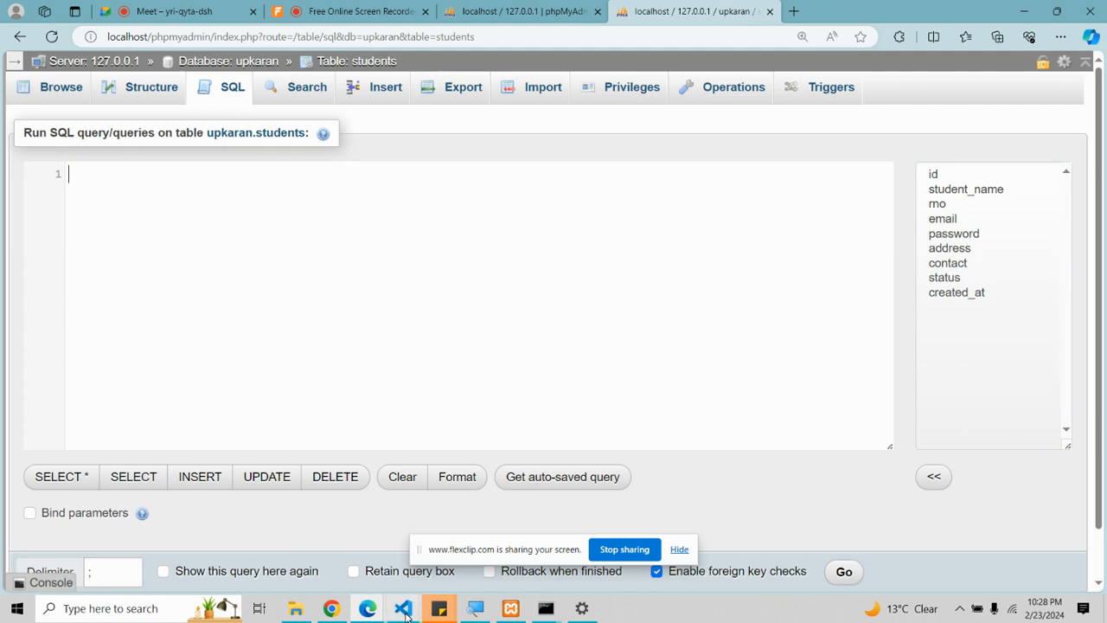
mouse_move(407, 608)
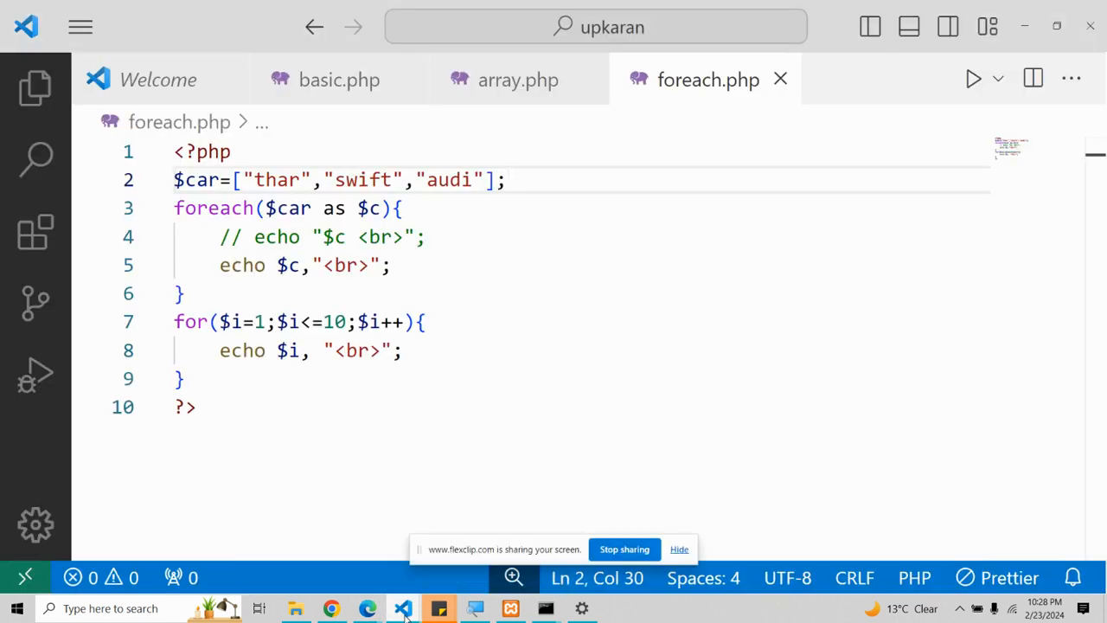
left_click(338, 549)
scroll(366, 415, "down", 1)
left_click(784, 346)
key("Return")
key("Return")
key("Return")
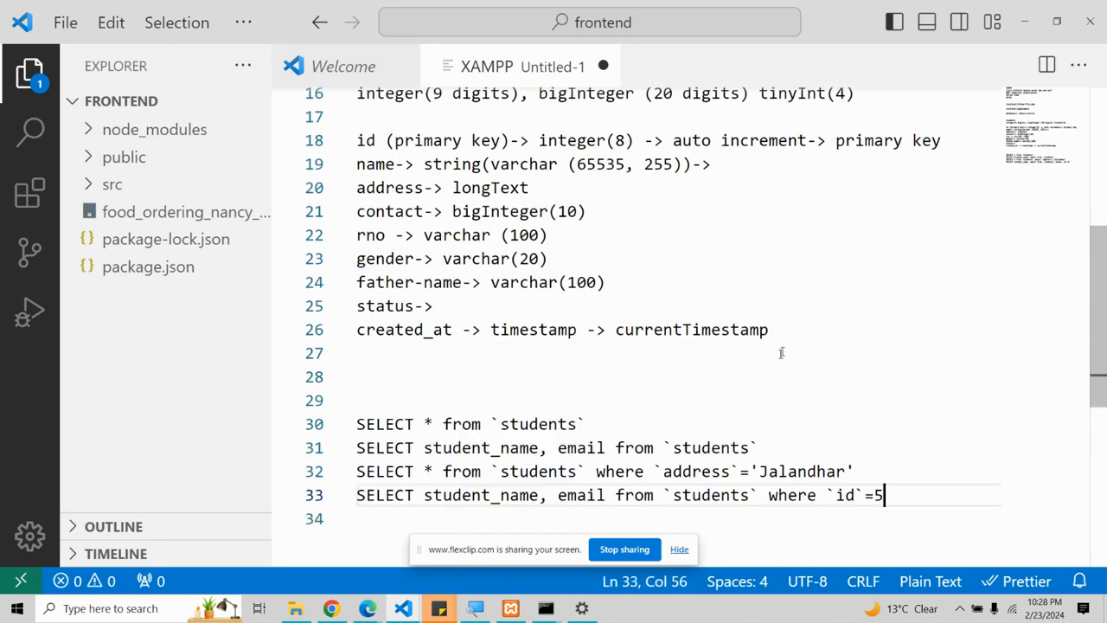
key("alt+Tab")
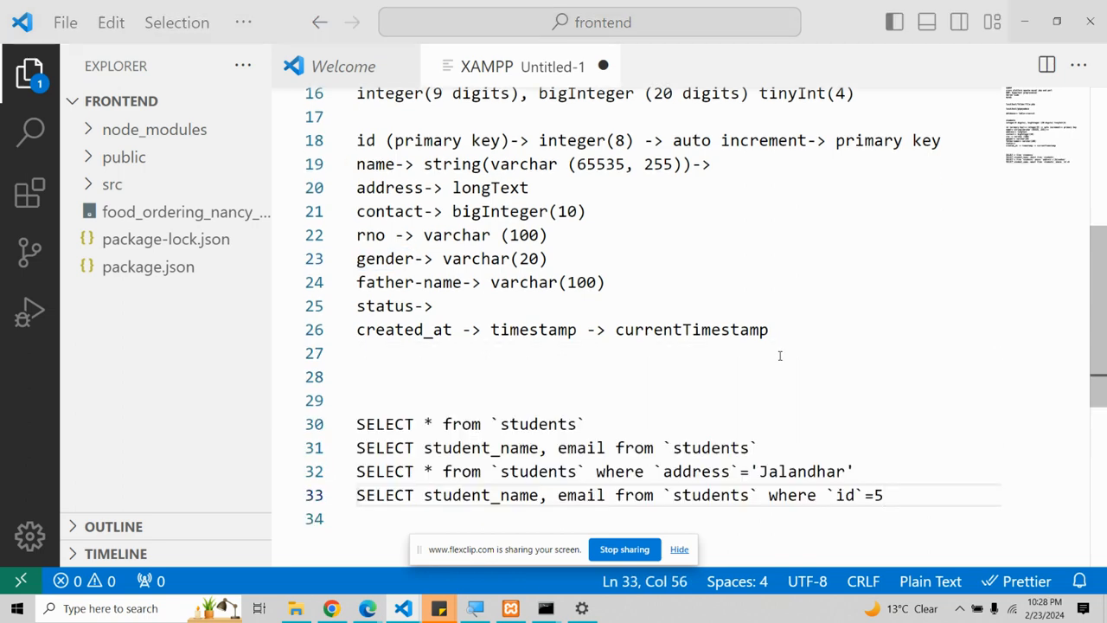
key("alt+Tab")
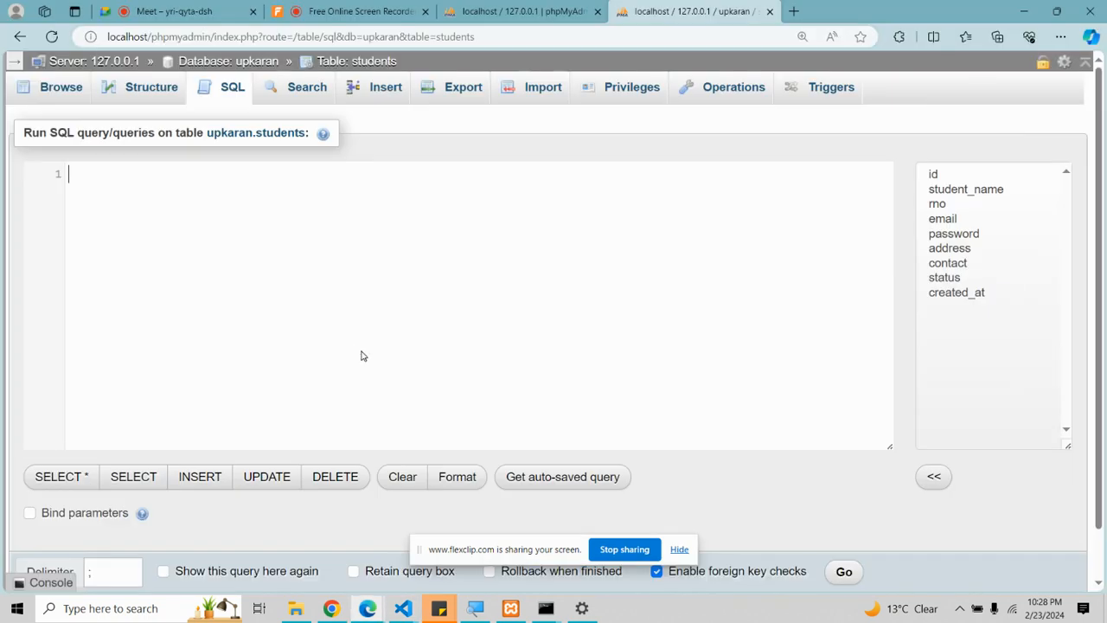
Step: Start an INSERT into `students` listing columns student_name, rno, email, password, address, contact
type("INSER")
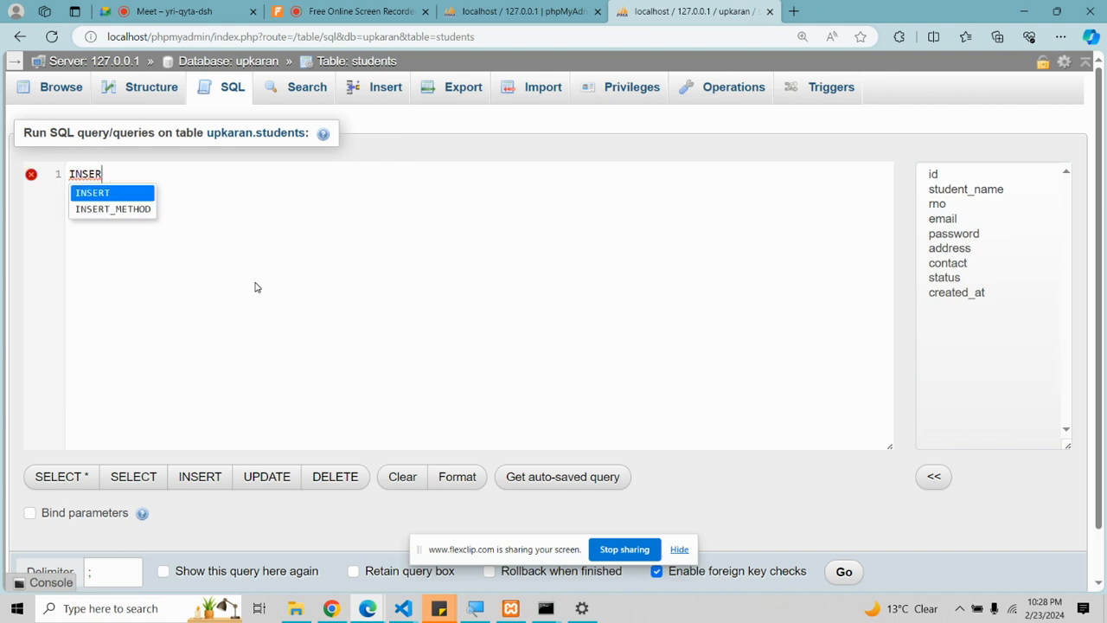
key("BackSpace")
type("T")
key("BackSpace")
key("BackSpace")
key("BackSpace")
key("BackSpace")
key("BackSpace")
key("BackSpace")
type("Insert ")
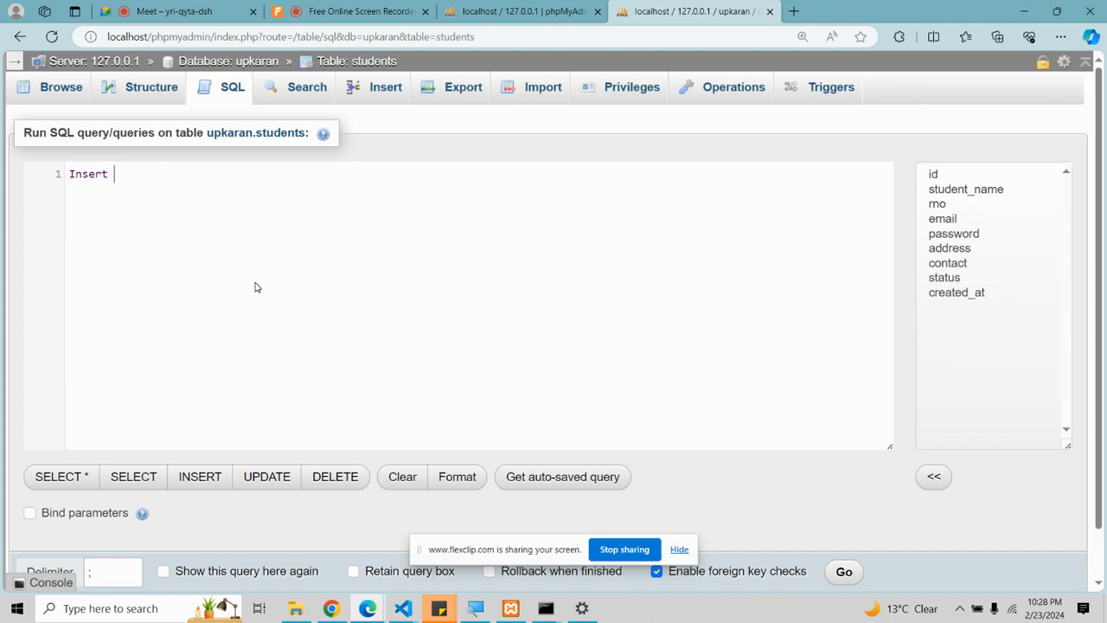
type("i")
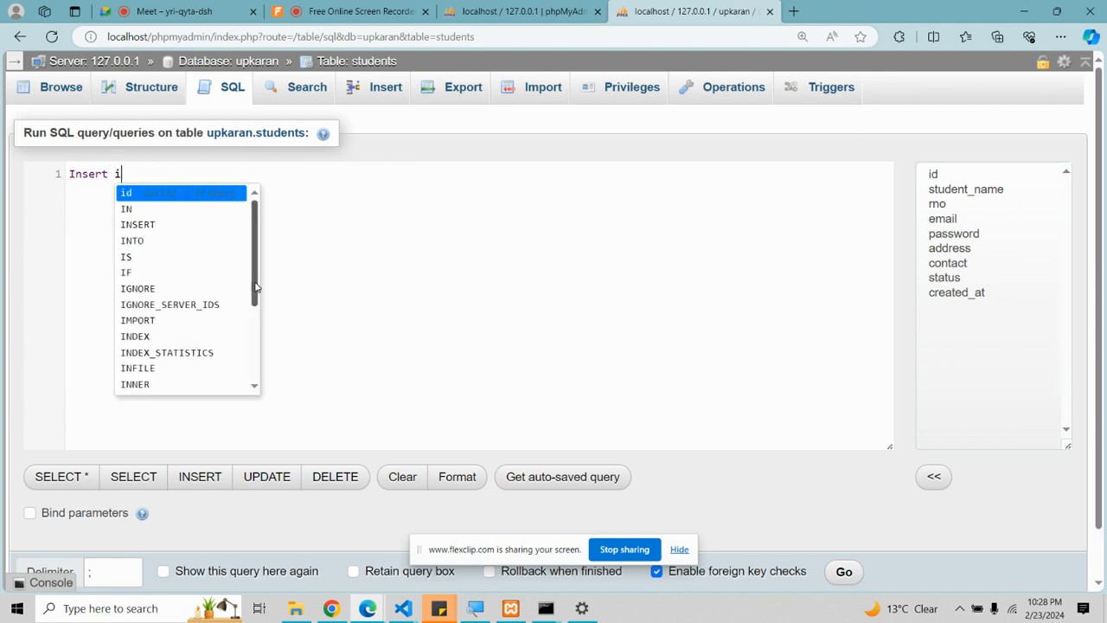
type("nto `studnets")
type("ents`(")
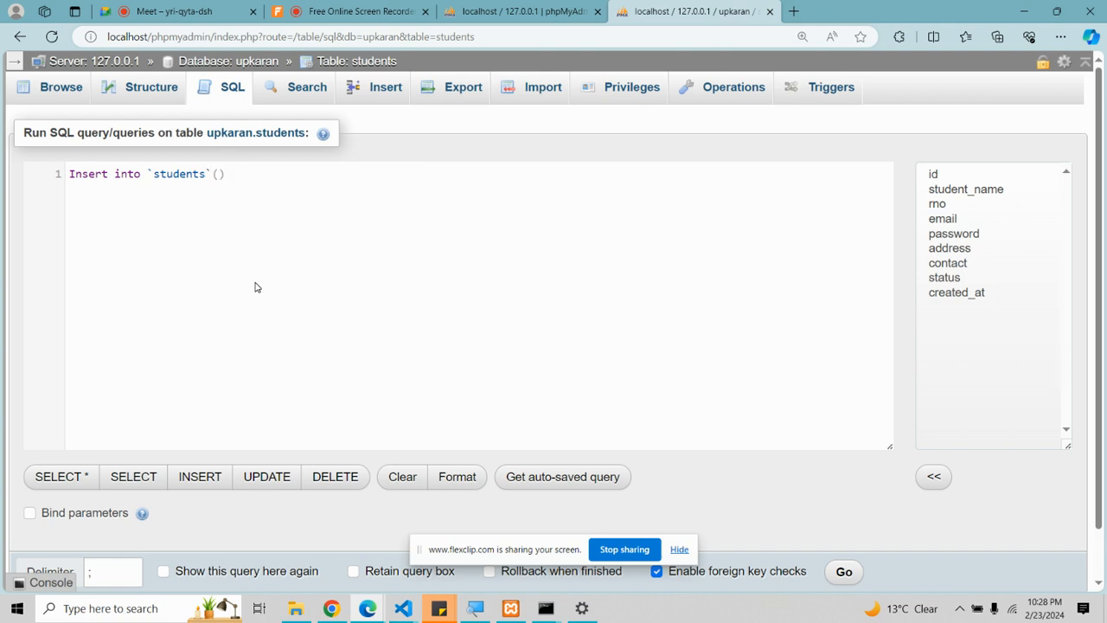
type("`")
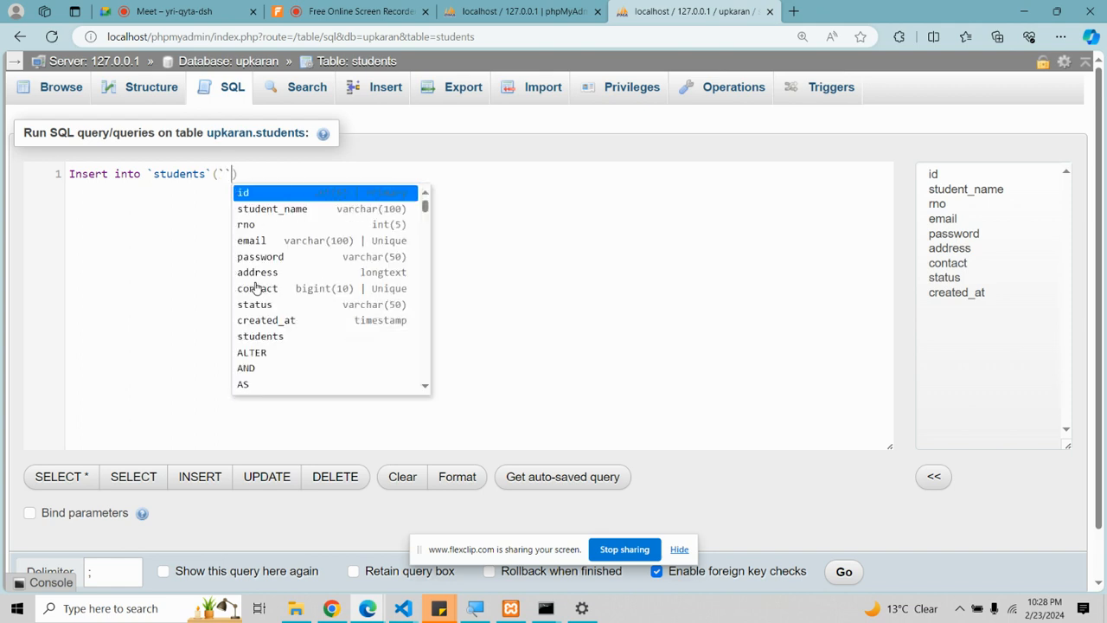
key("Escape")
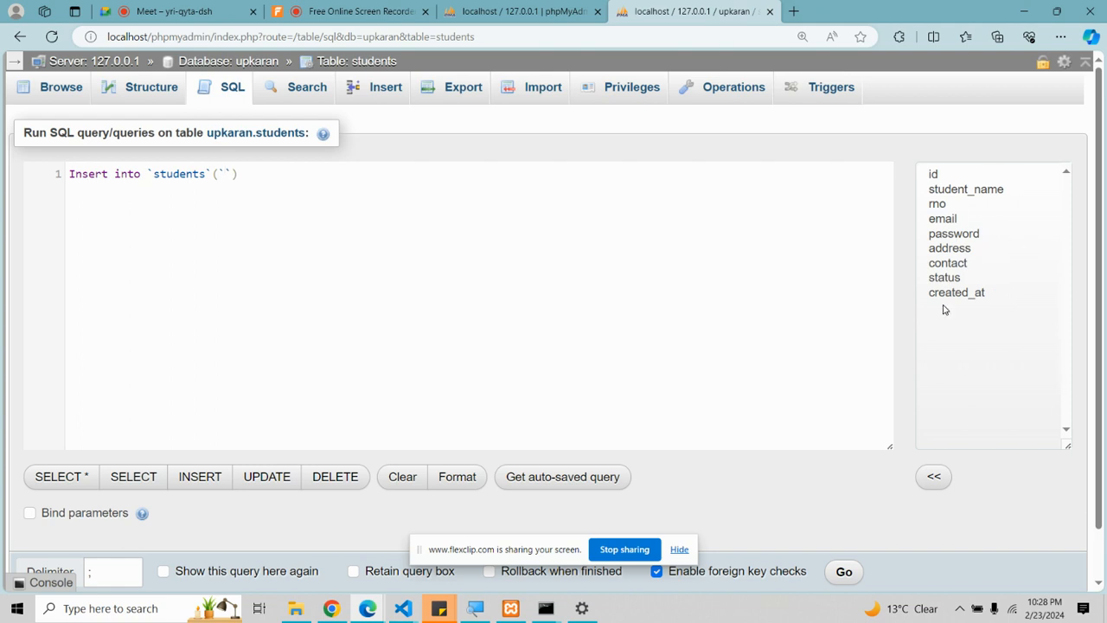
left_click(936, 176)
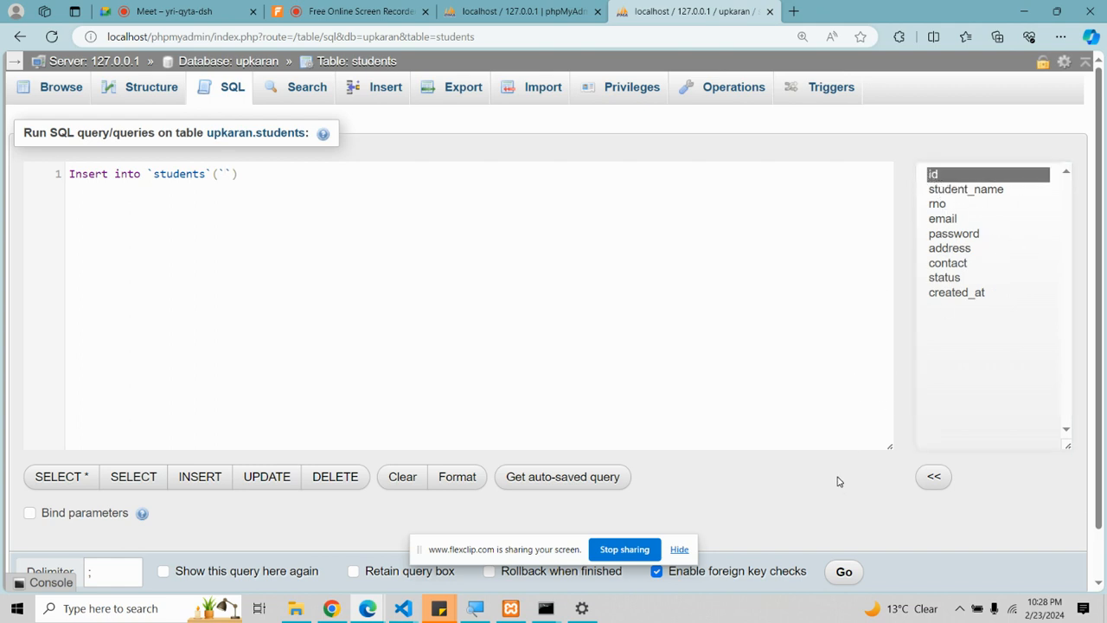
left_click(971, 191)
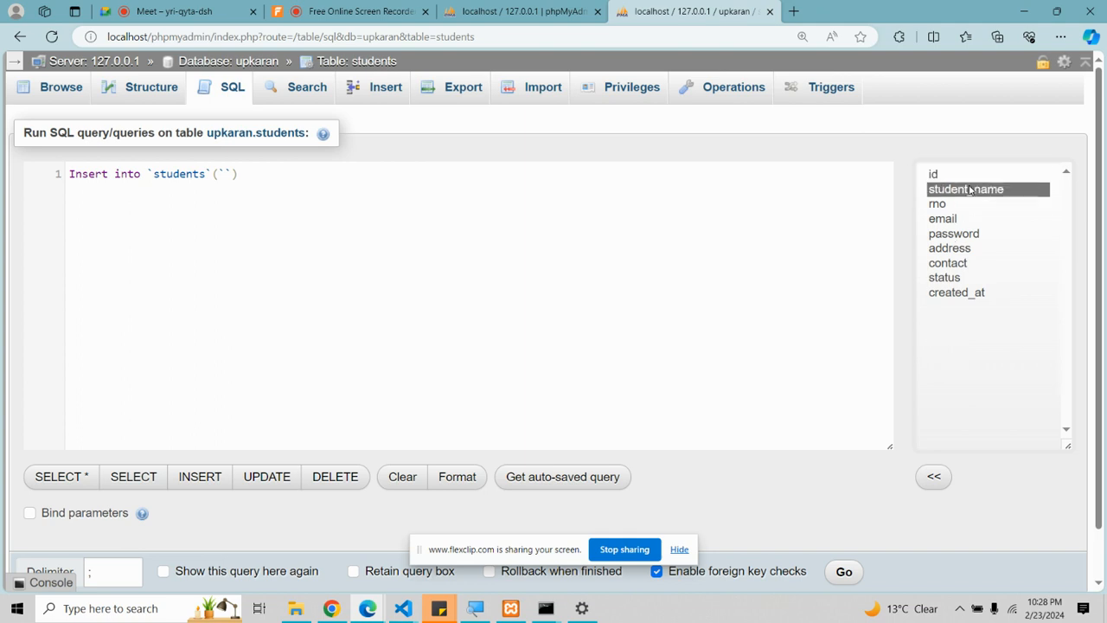
type("studnet")
key("BackSpace")
key("BackSpace")
key("BackSpace")
type("ent_name`")
type(",`r")
type("no`")
type(",`email`")
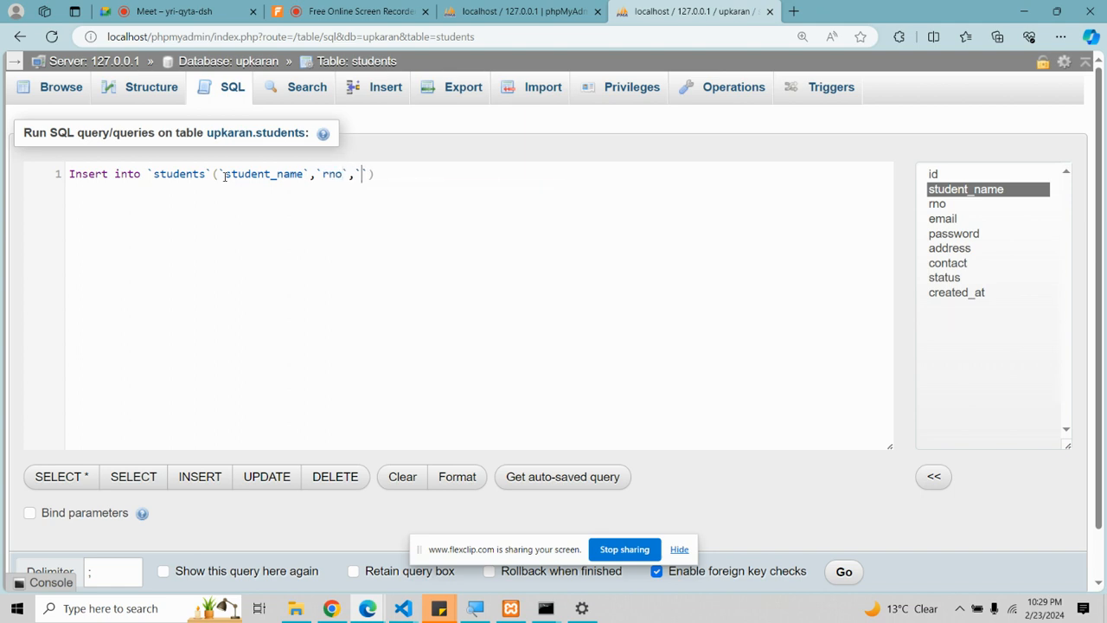
type(",`password`,`")
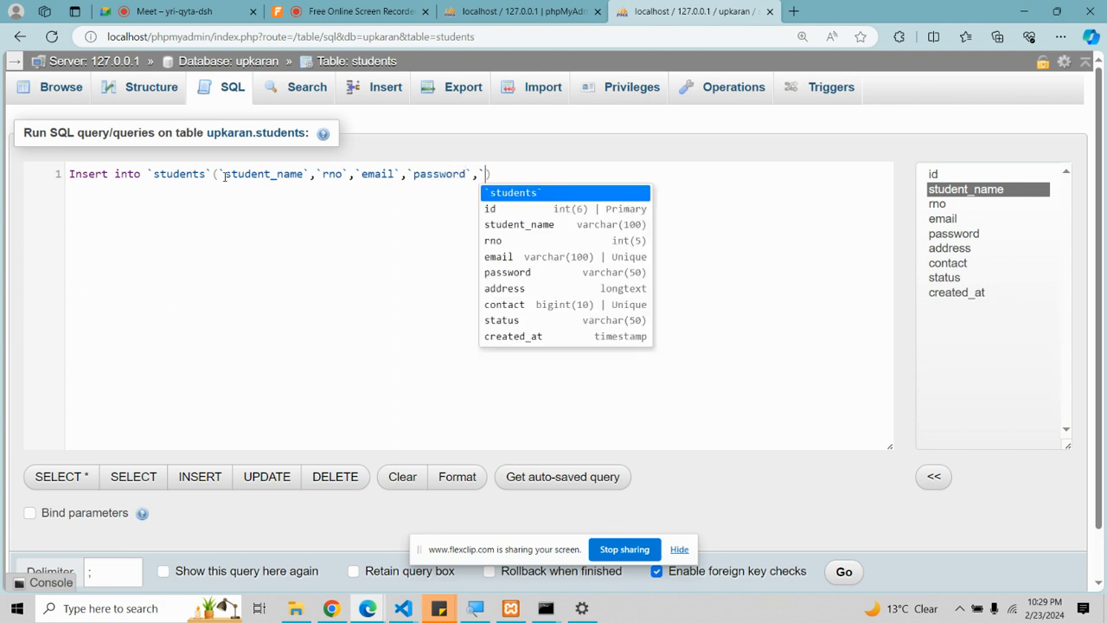
type("address`")
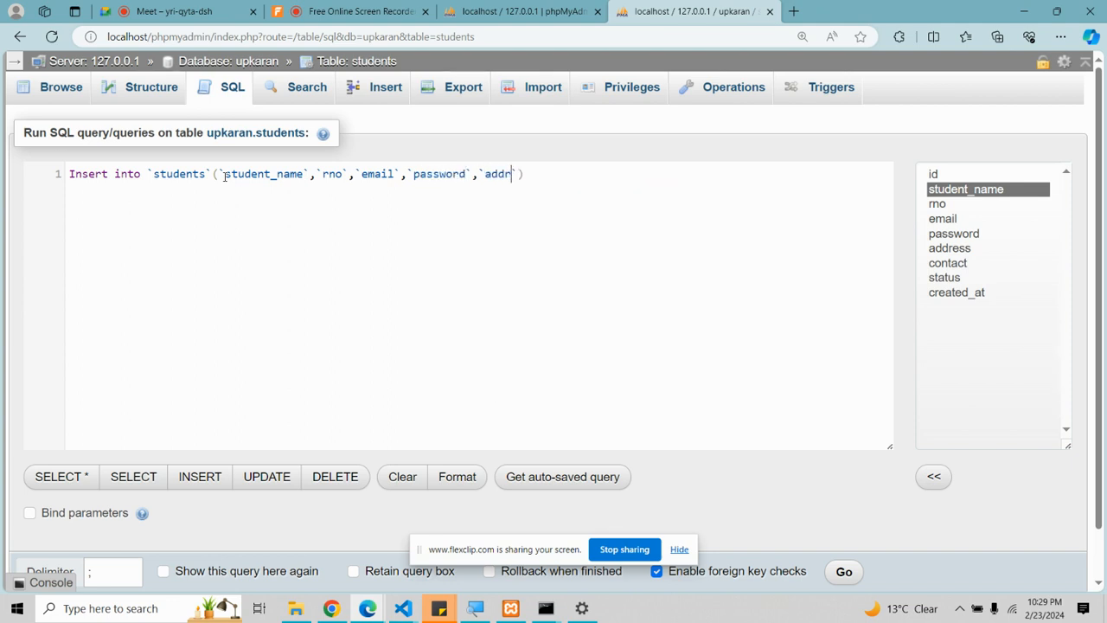
type(",`cont")
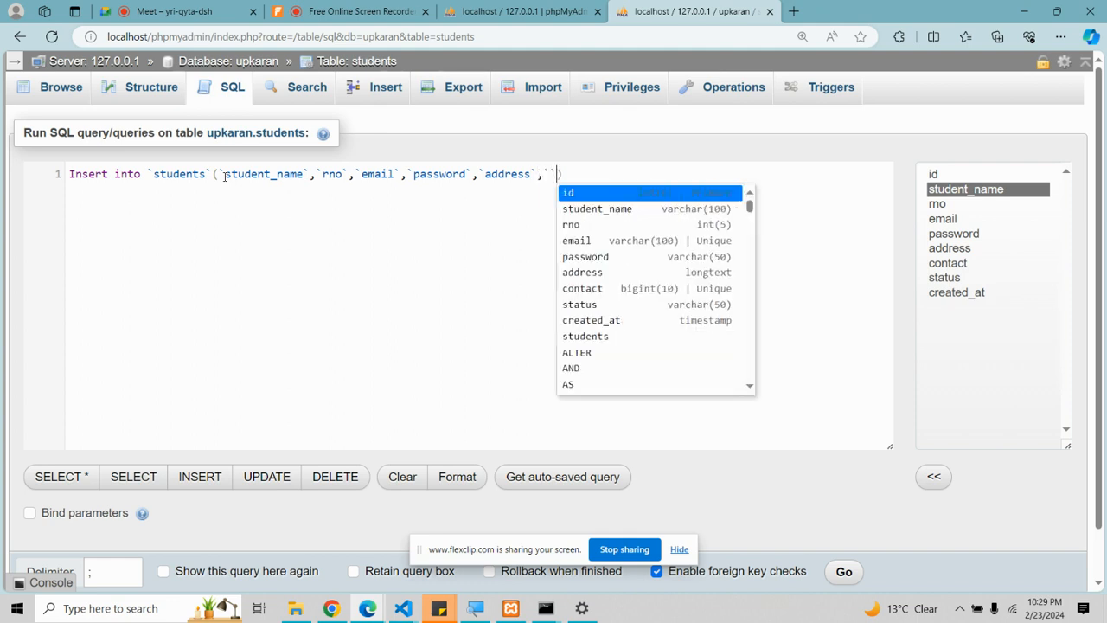
type("act`")
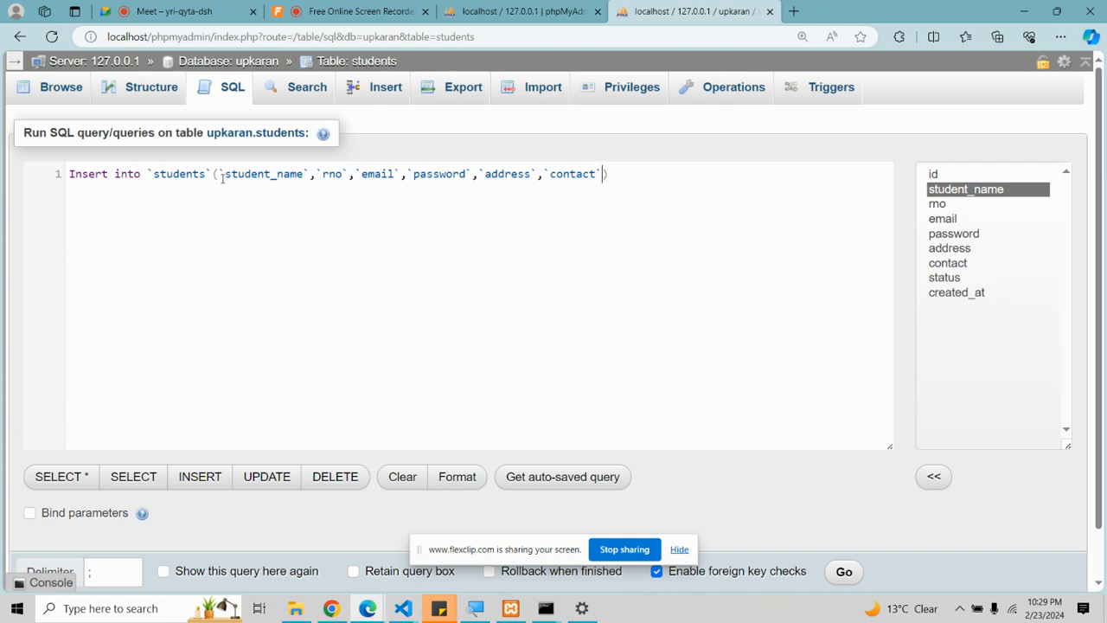
left_click_drag(230, 178, 618, 173)
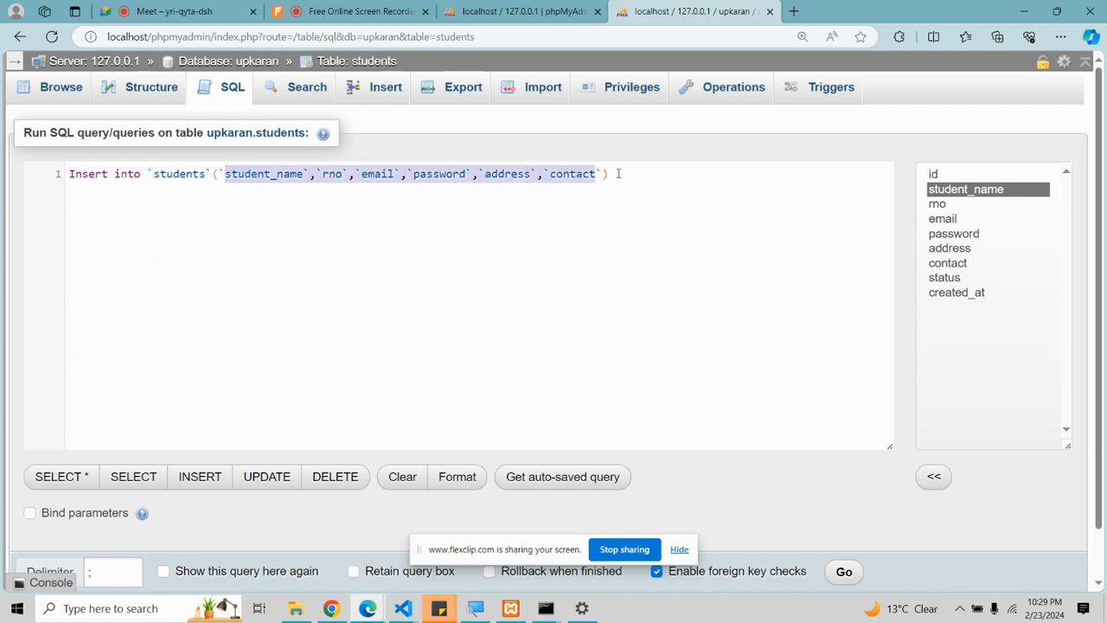
left_click(618, 173)
Step: Fill in the VALUES list with the student's name, roll number, email, password, address and contact
type("VALU")
key("BackSpace")
key("BackSpace")
key("BackSpace")
type("alu")
key("BackSpace")
key("BackSpace")
key("BackSpace")
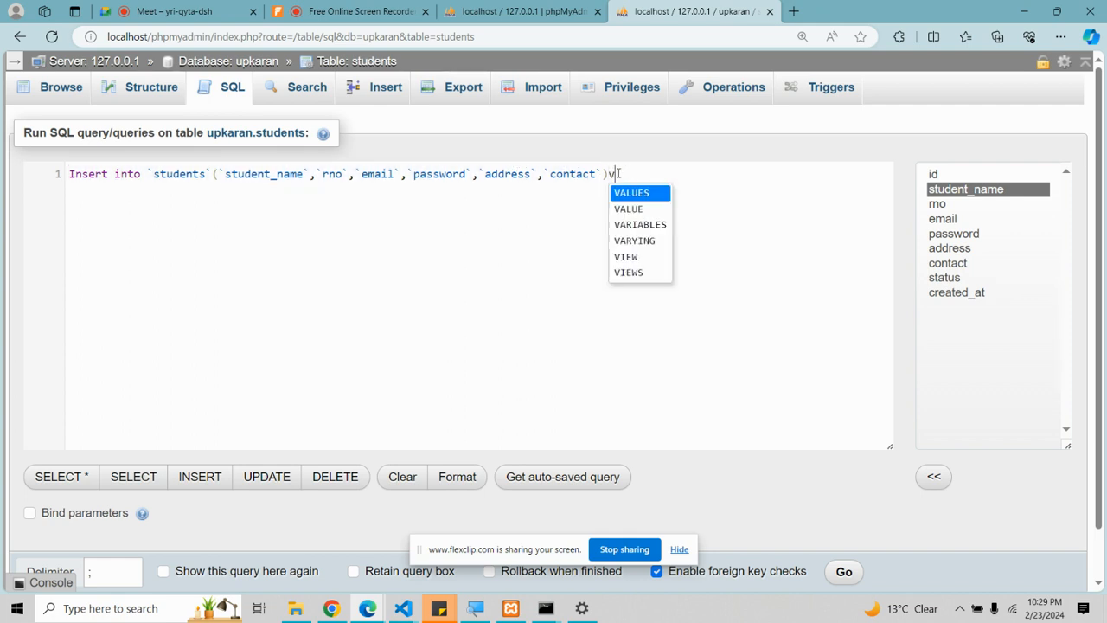
type("alues()")
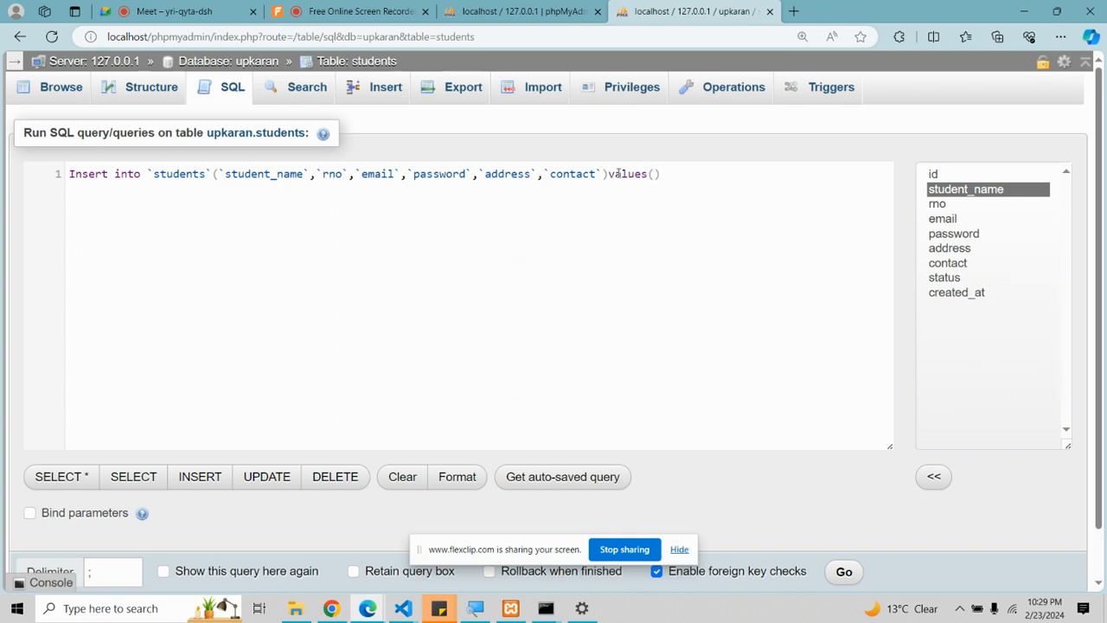
key("BackSpace")
type("'upkarn")
key("BackSpace")
type("an")
type("','")
type("123")
key("BackSpace")
key("BackSpace")
type("2")
key("BackSpace")
key("BackSpace")
key("BackSpace")
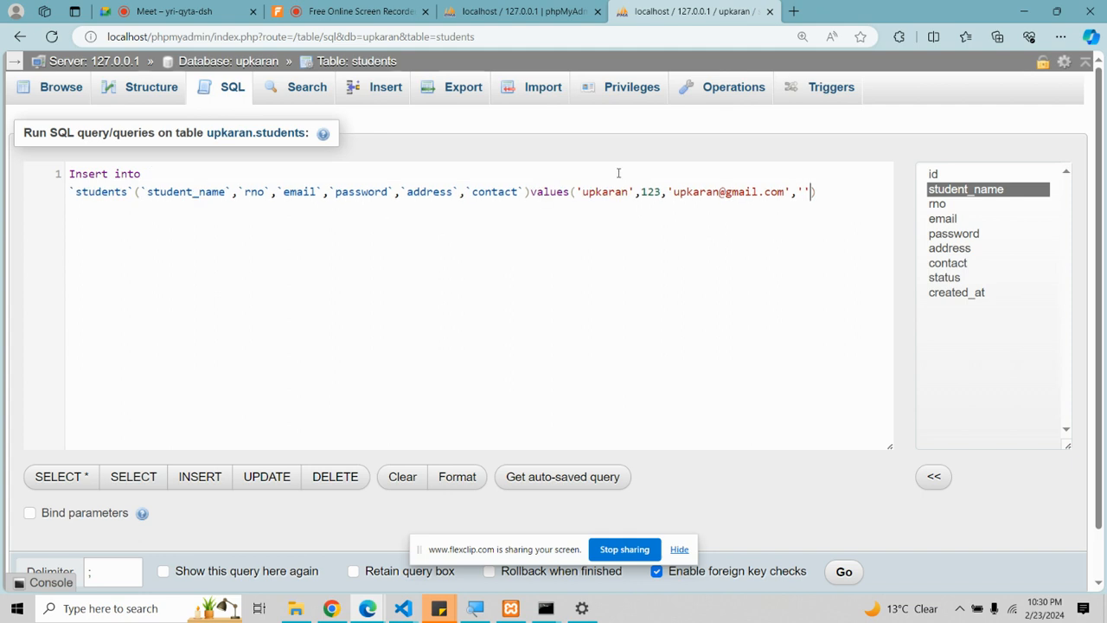
type("123'")
type(",'")
type("jalandahr")
key("BackSpace")
key("BackSpace")
key("BackSpace")
type("har',")
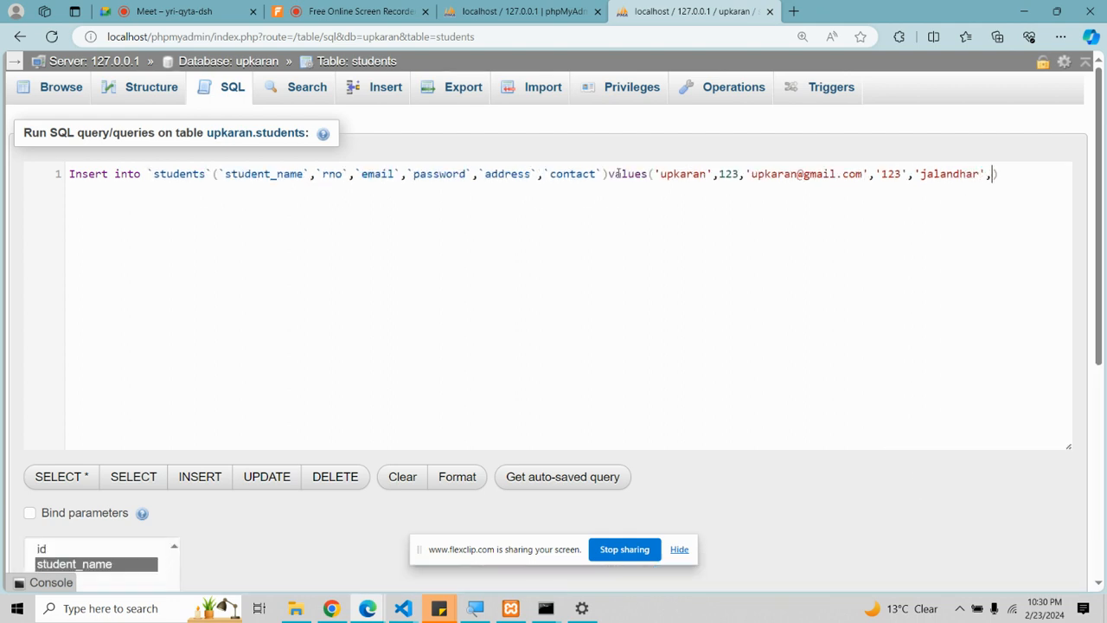
type("'")
key("BackSpace")
type("887886868")
Step: Run the INSERT query with Go
scroll(217, 462, "down", 2)
scroll(217, 463, "down", 3)
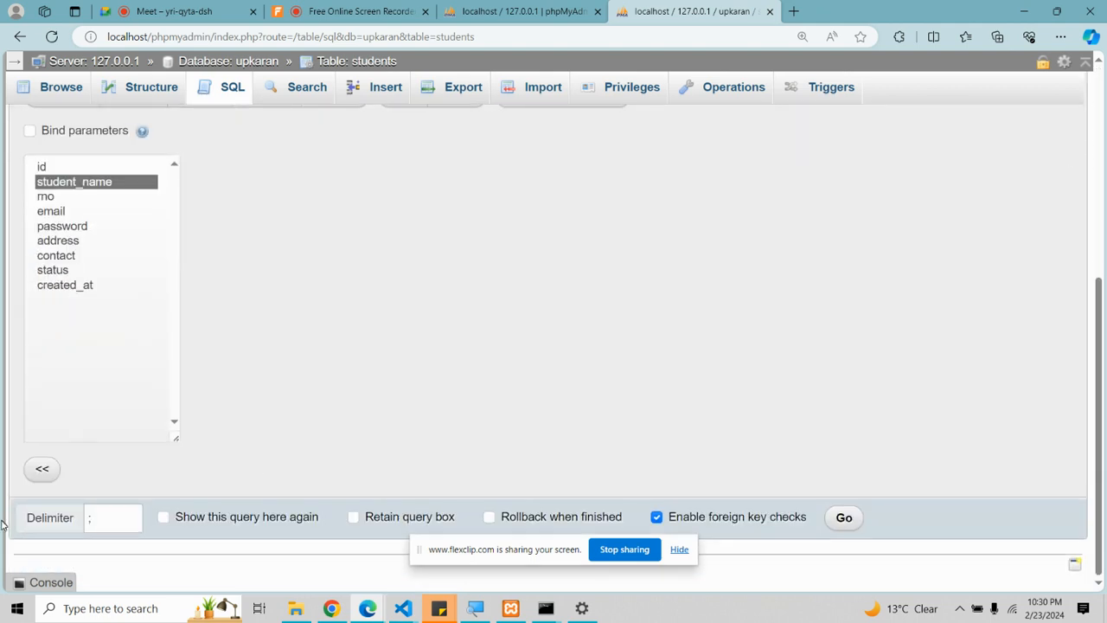
left_click(850, 521)
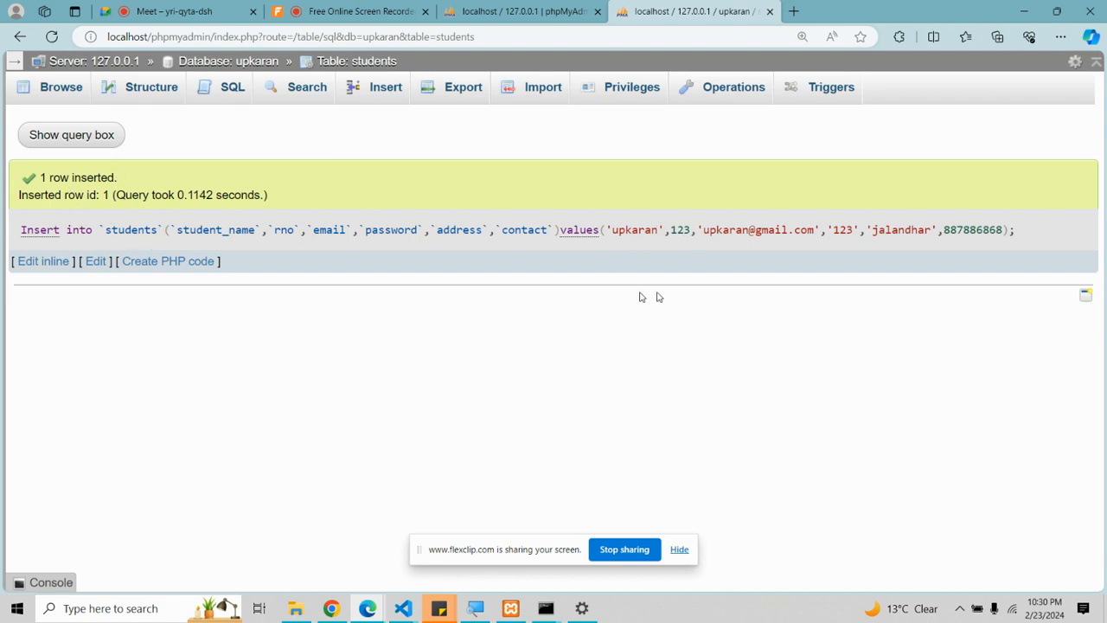
Step: Browse the students table's new row, then view its column structure
left_click(68, 92)
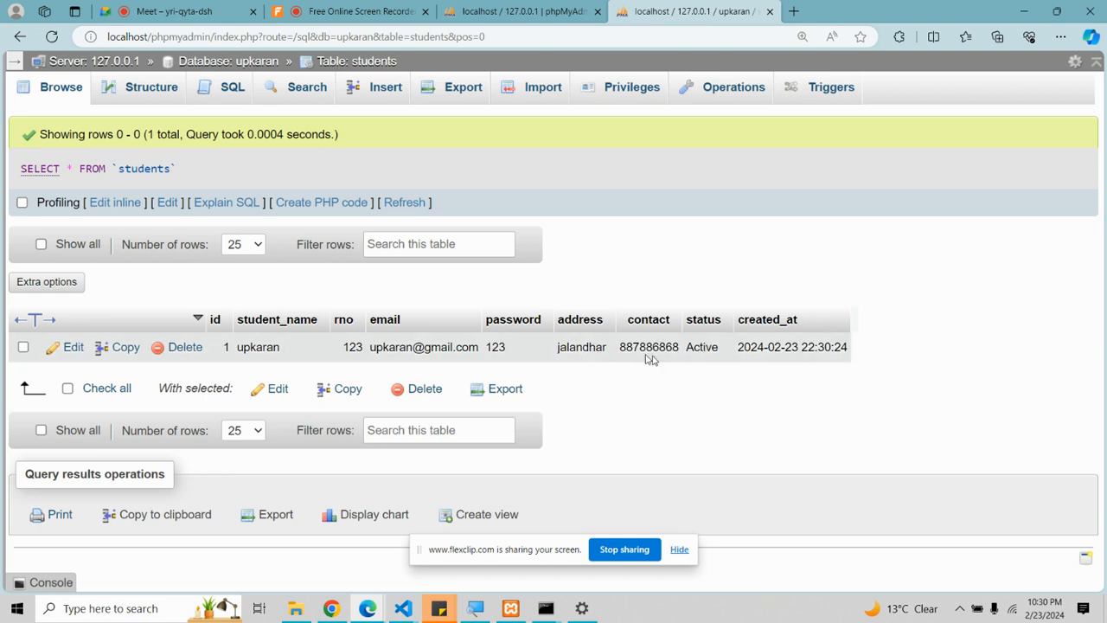
left_click(149, 91)
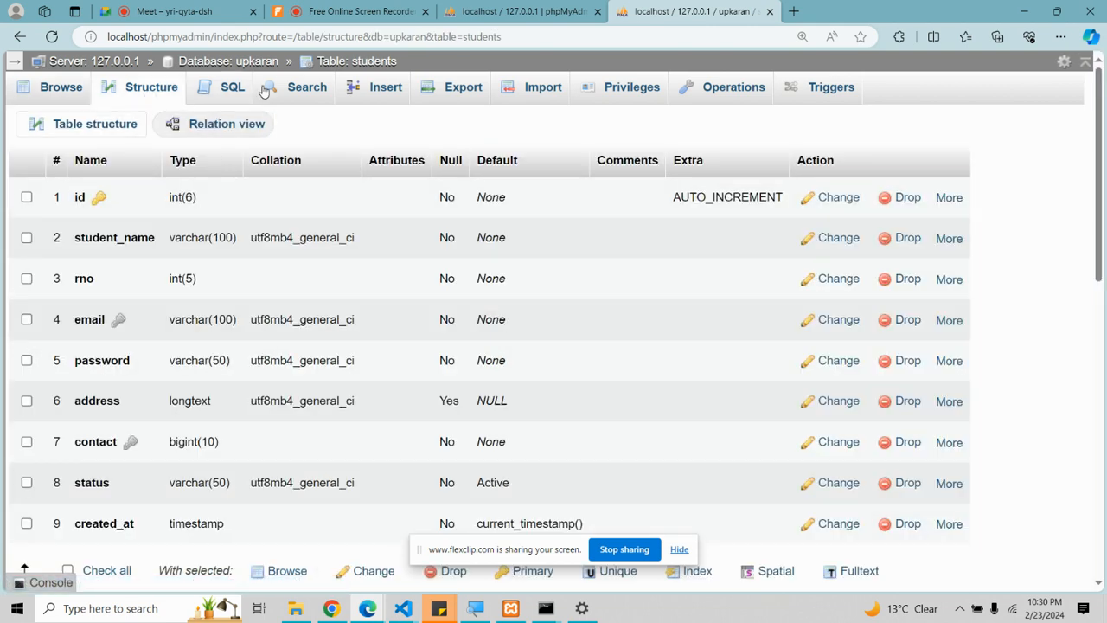
Step: In the XAMPP notes, write insert into `table_name`(`col1`,`col2`)VALUES('val1','Val2') on line 35
mouse_move(403, 606)
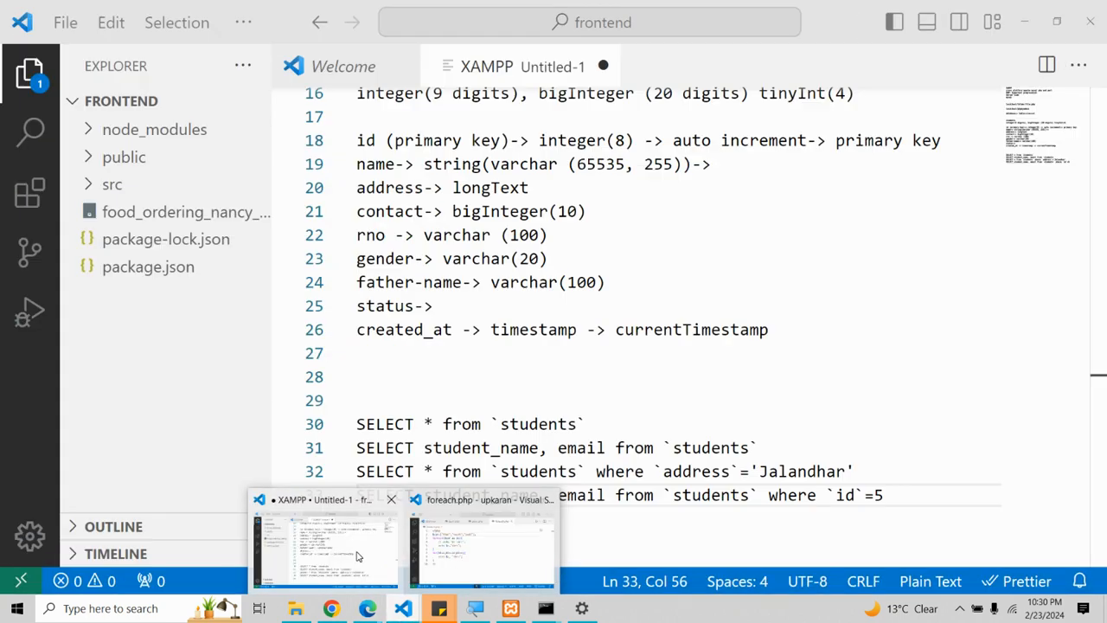
left_click(359, 556)
key("Return")
key("Return")
type("insert into `ta`")
key("Left")
type("tqabl")
key("BackSpace")
key("BackSpace")
key("BackSpace")
key("BackSpace")
type("able_name")
key("Right")
key("BackSpace")
type("(`col")
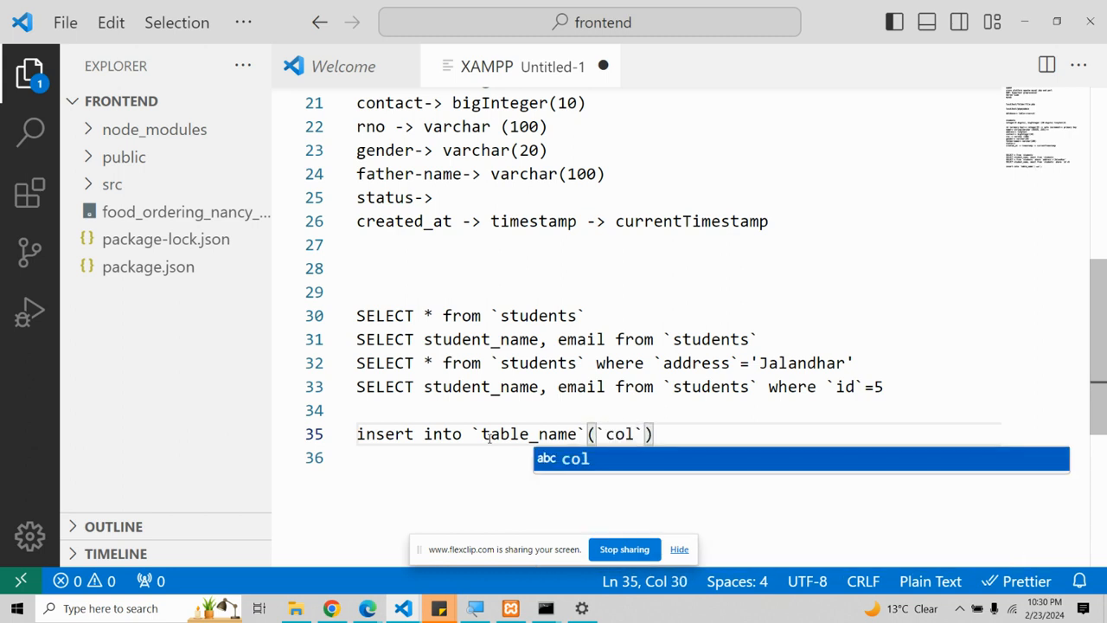
type("1")
key("Right")
type(",`col")
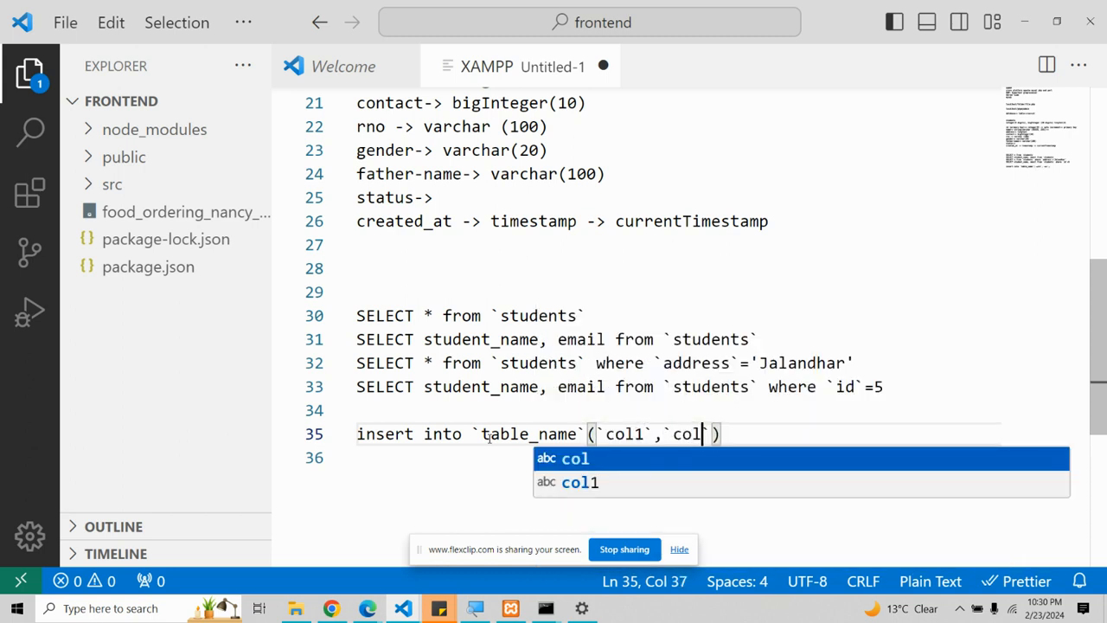
type("2")
key("Right")
key("Right")
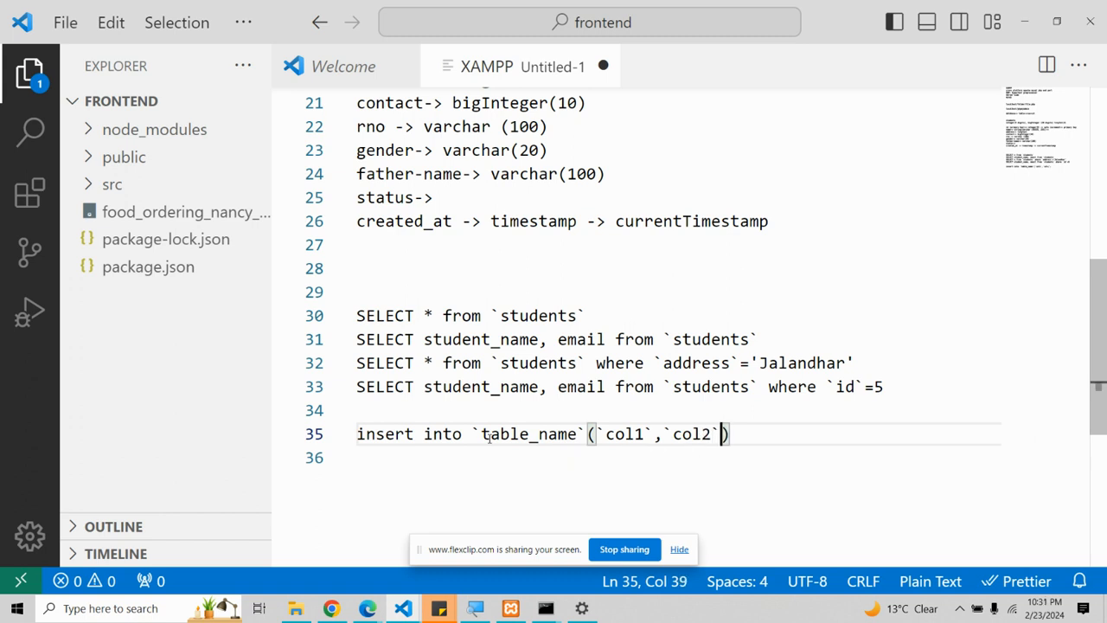
type("VALUE")
type("S('')")
key("Left")
type("'val")
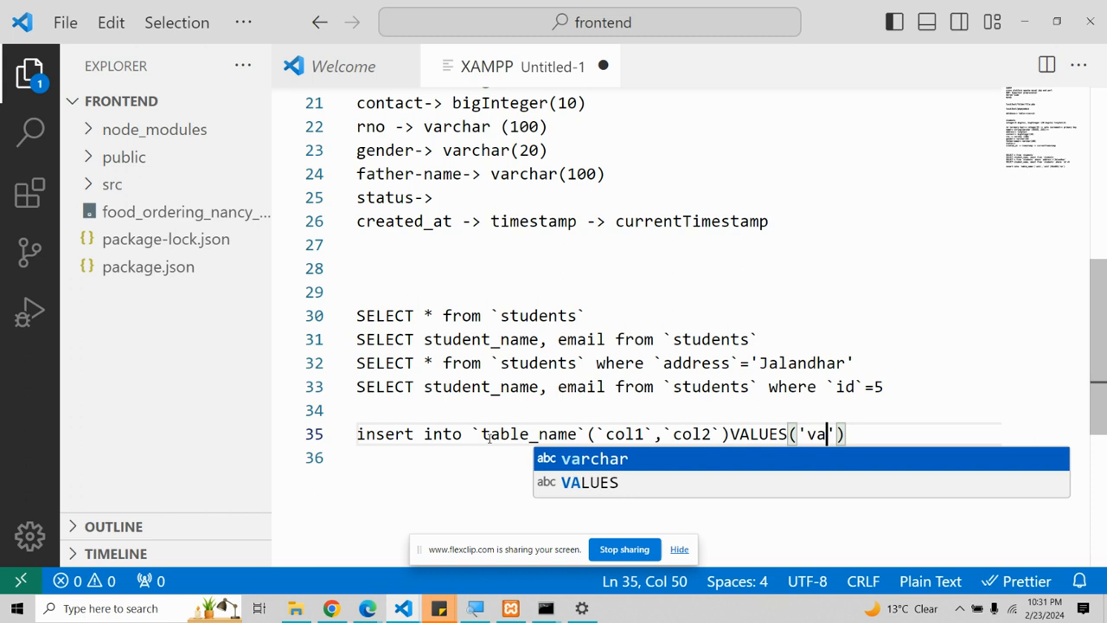
type("1','Va")
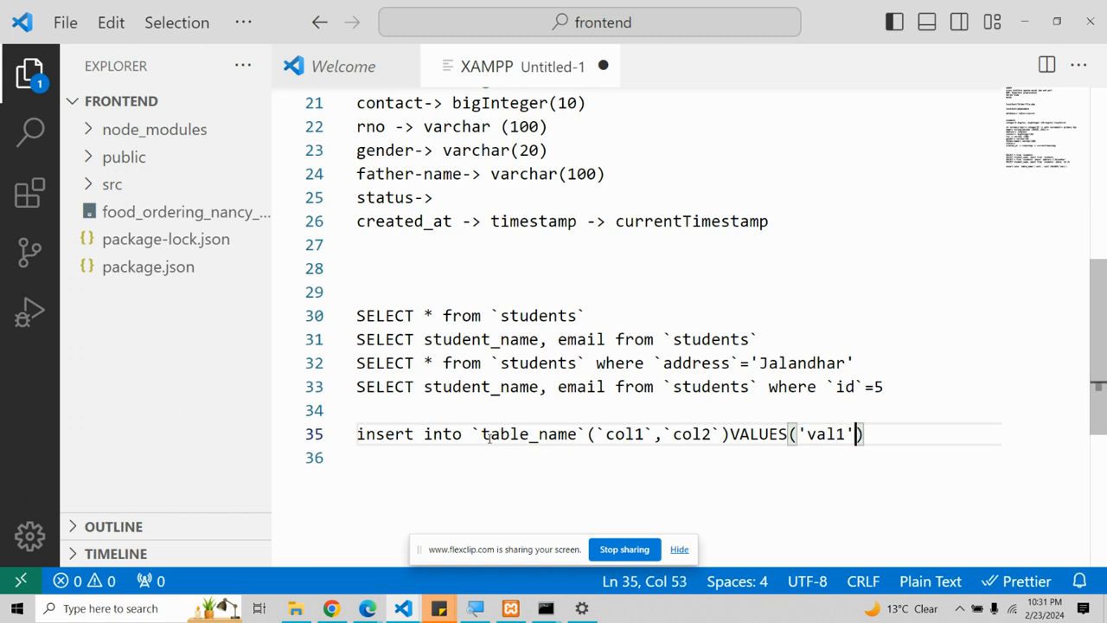
type("l2')")
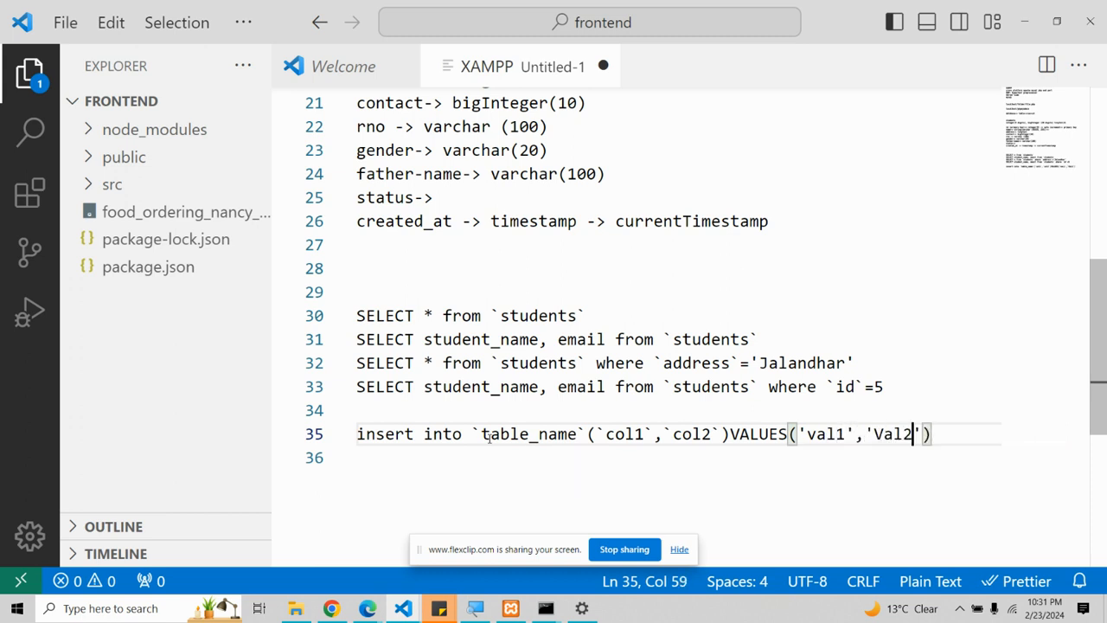
Step: Cancel the Save As prompt and highlight col2, col1 and val1 in the template
key("ctrl+s")
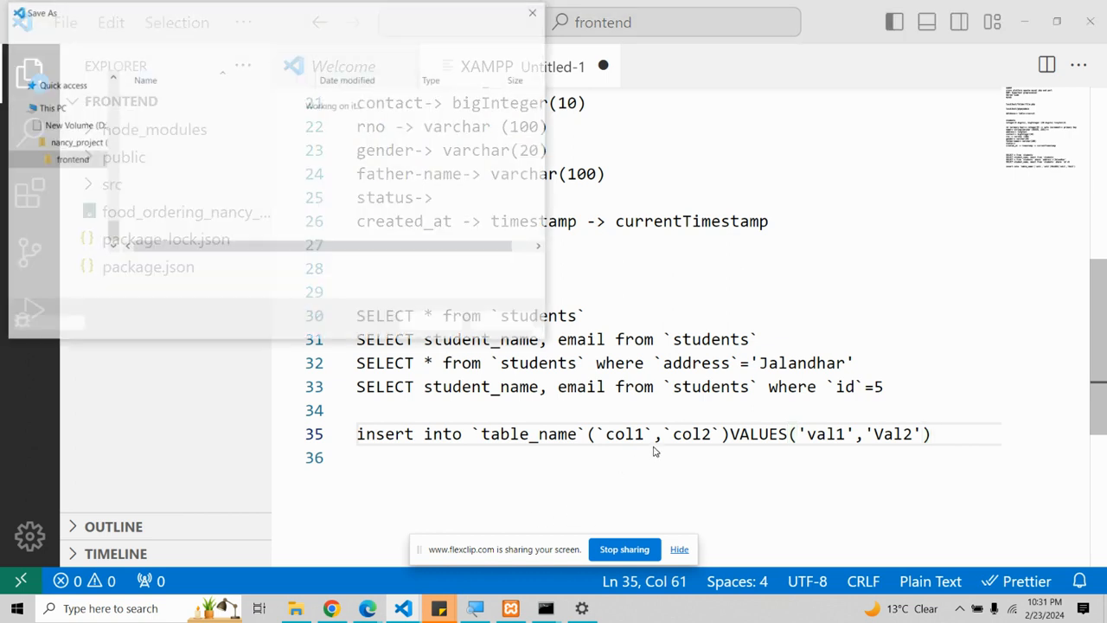
left_click(523, 329)
left_click(606, 433)
left_click(696, 433)
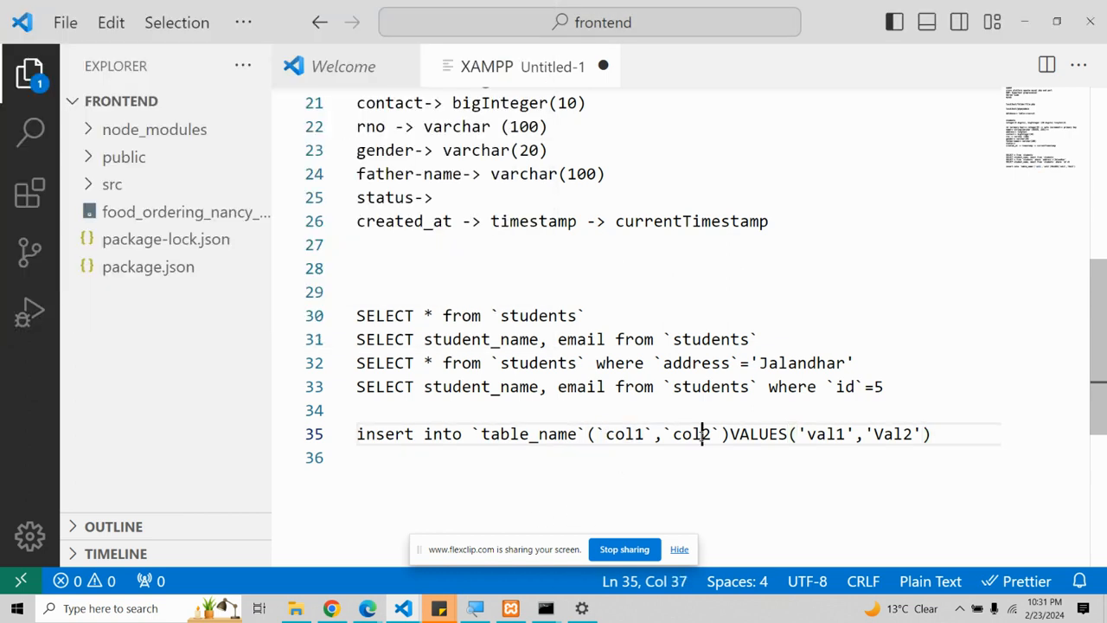
double_click(696, 433)
left_click(628, 433)
double_click(628, 433)
left_click(826, 434)
double_click(826, 433)
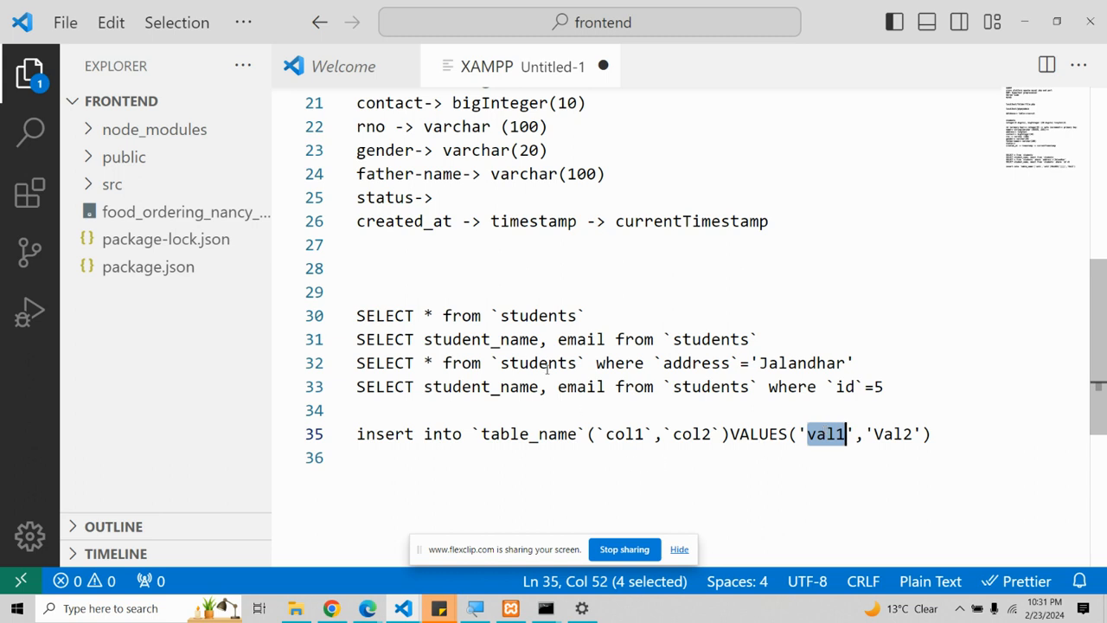
Step: Add the template SELECT * from `table_name` on line 29
left_click(433, 301)
type("S")
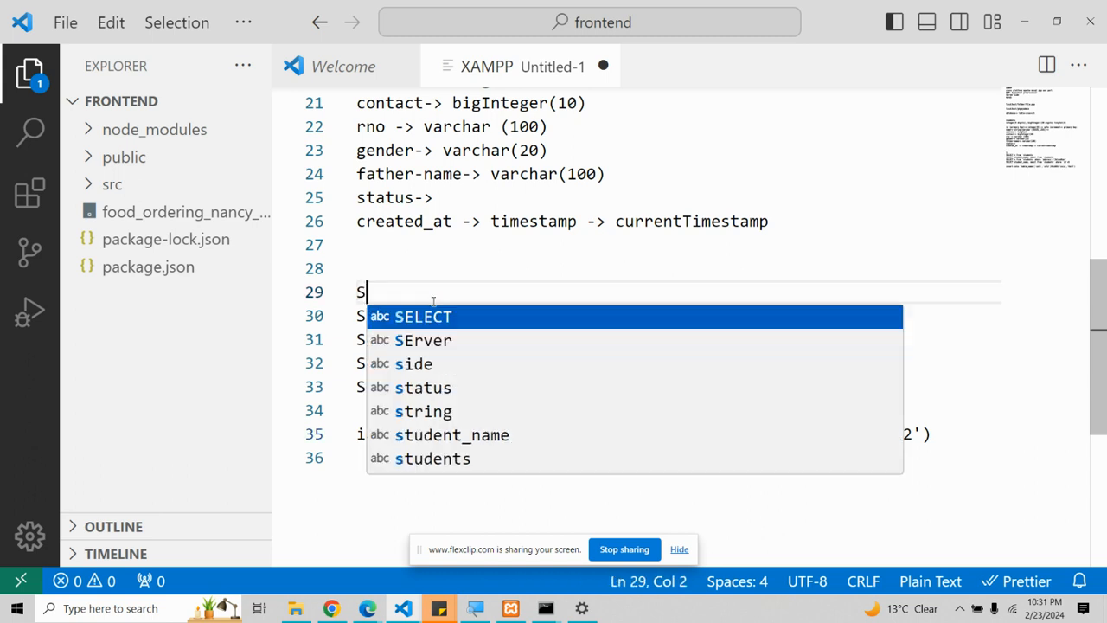
type("ELECT * from ``")
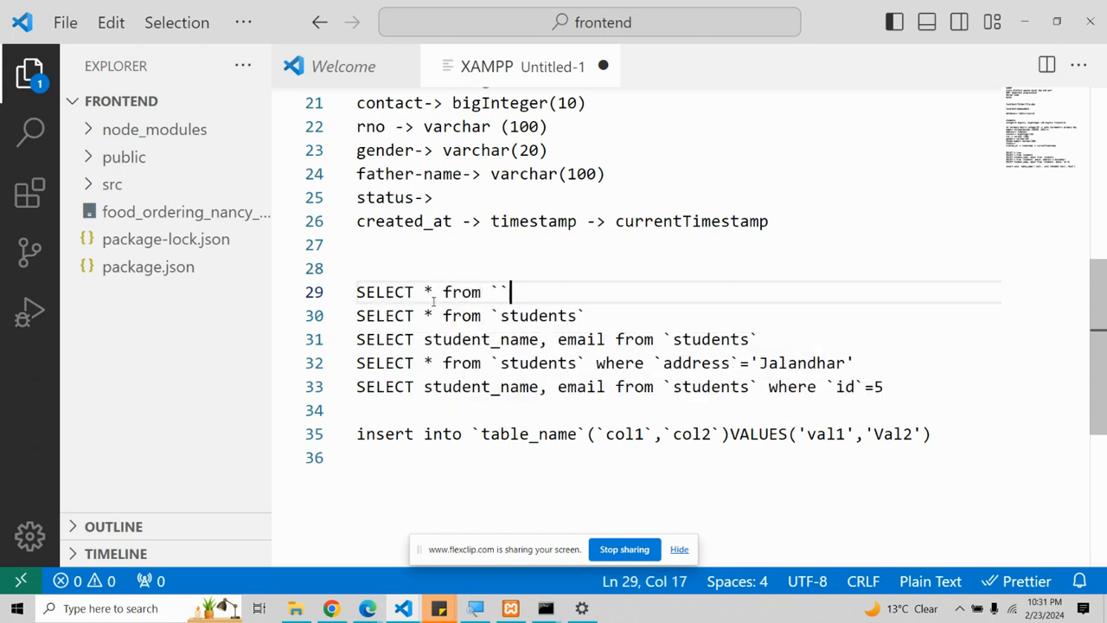
key("BackSpace")
type("table_name`")
Step: Add SELECT col1,col2 from `table_name` on line 30 and return to phpMyAdmin
key("Return")
type("s")
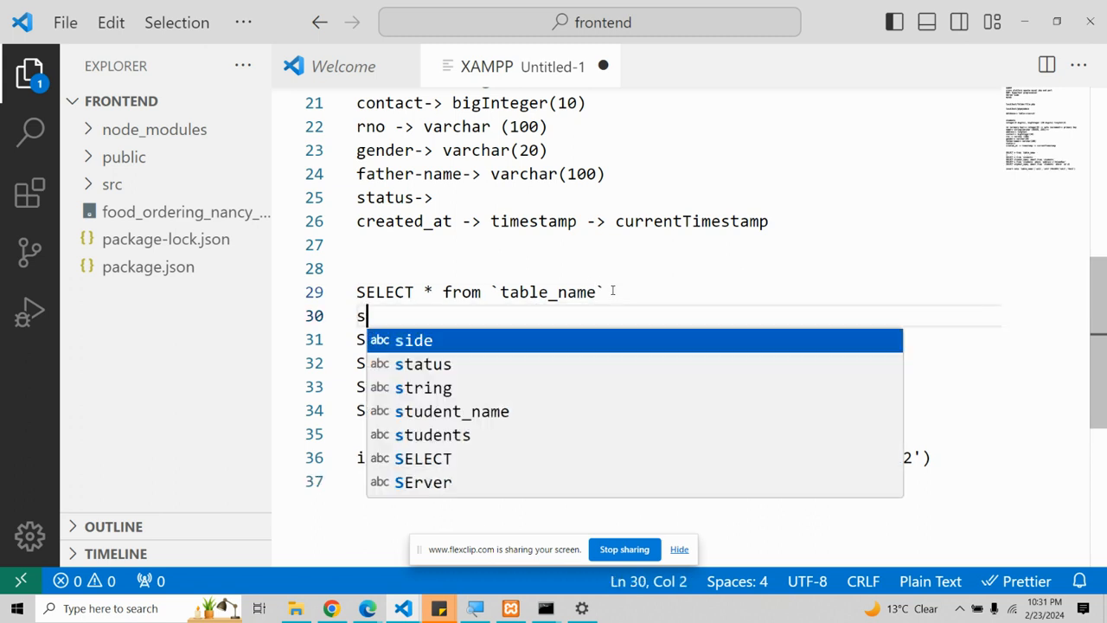
type("EEL")
key("Tab")
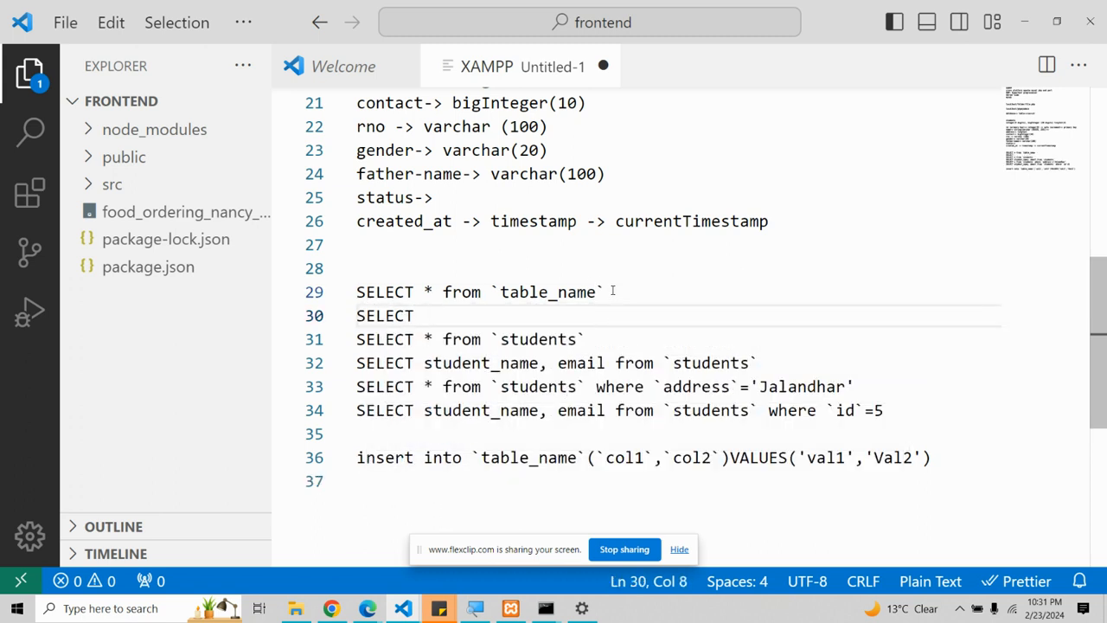
type("c")
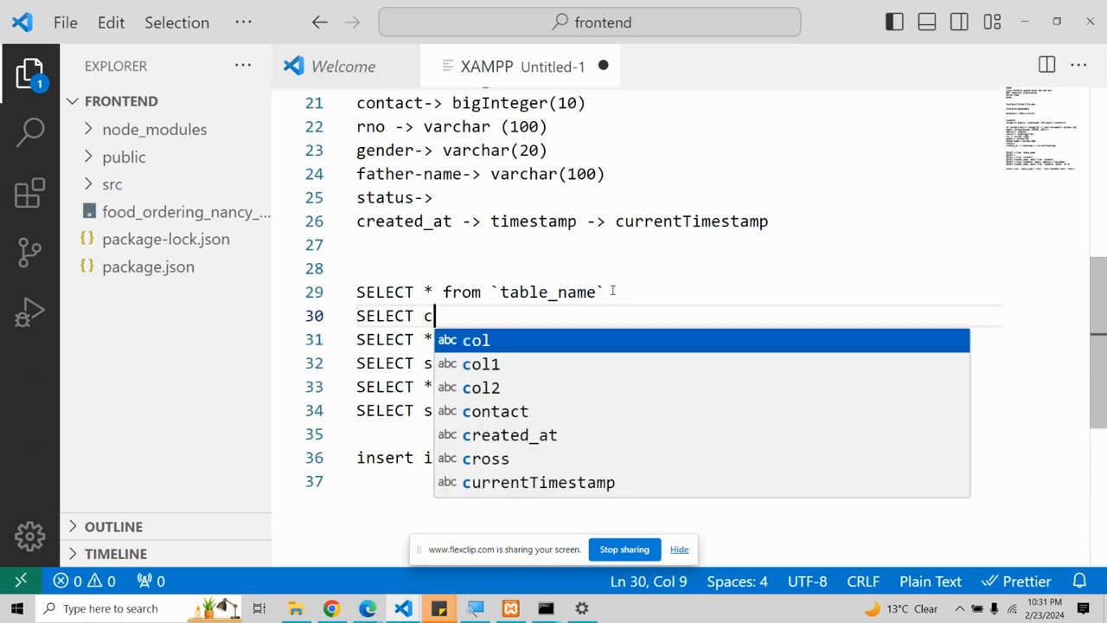
type("ol,")
key("BackSpace")
key("BackSpace")
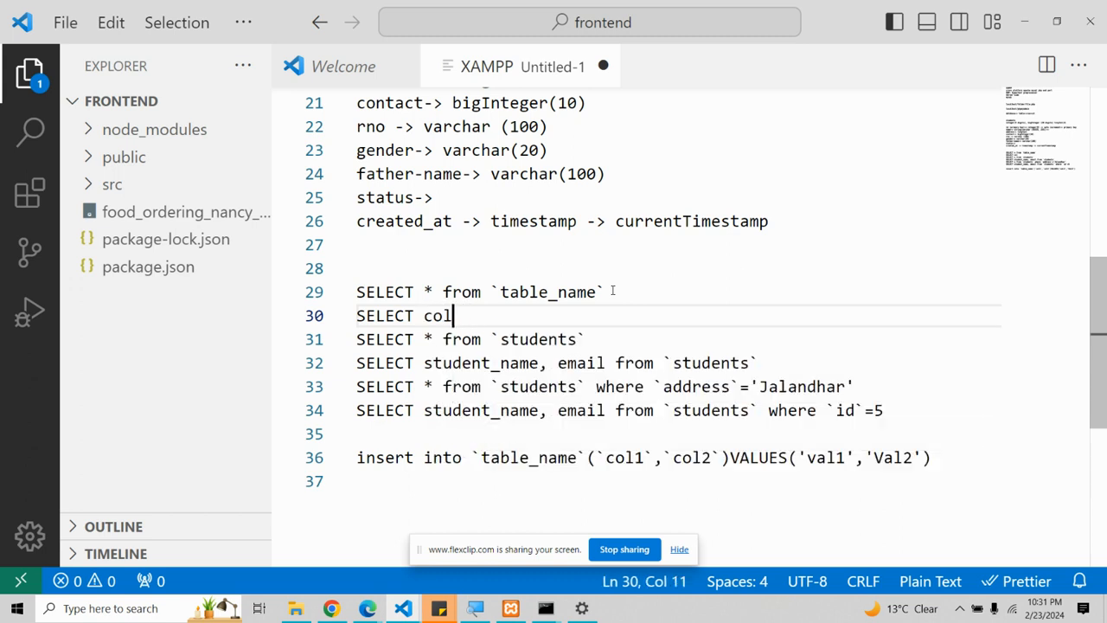
type("1,col2 frok")
type("`")
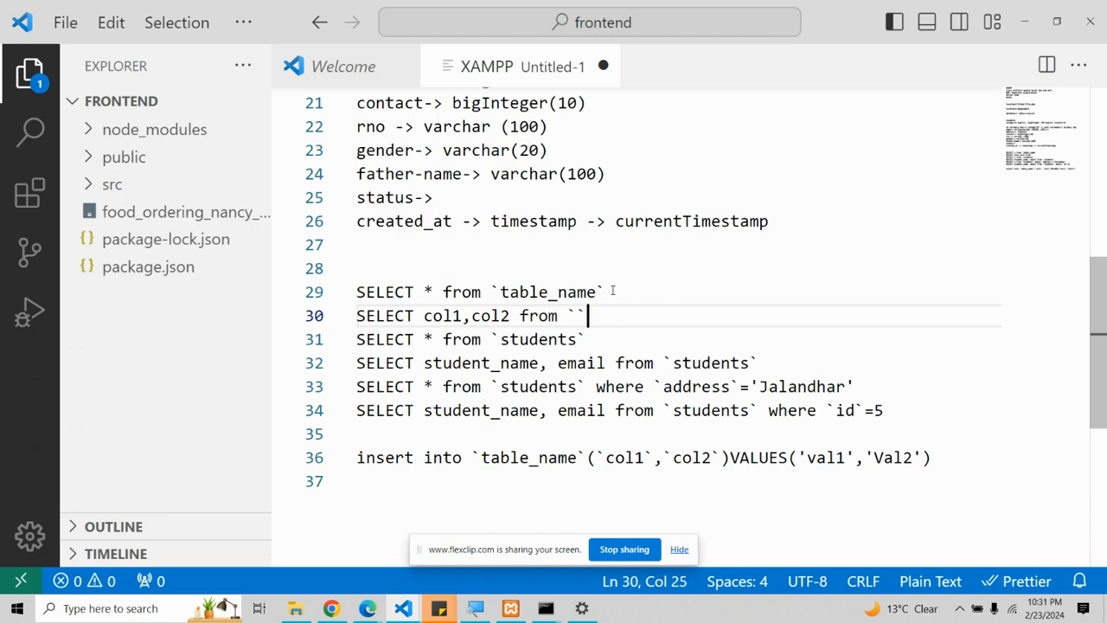
type("table_name")
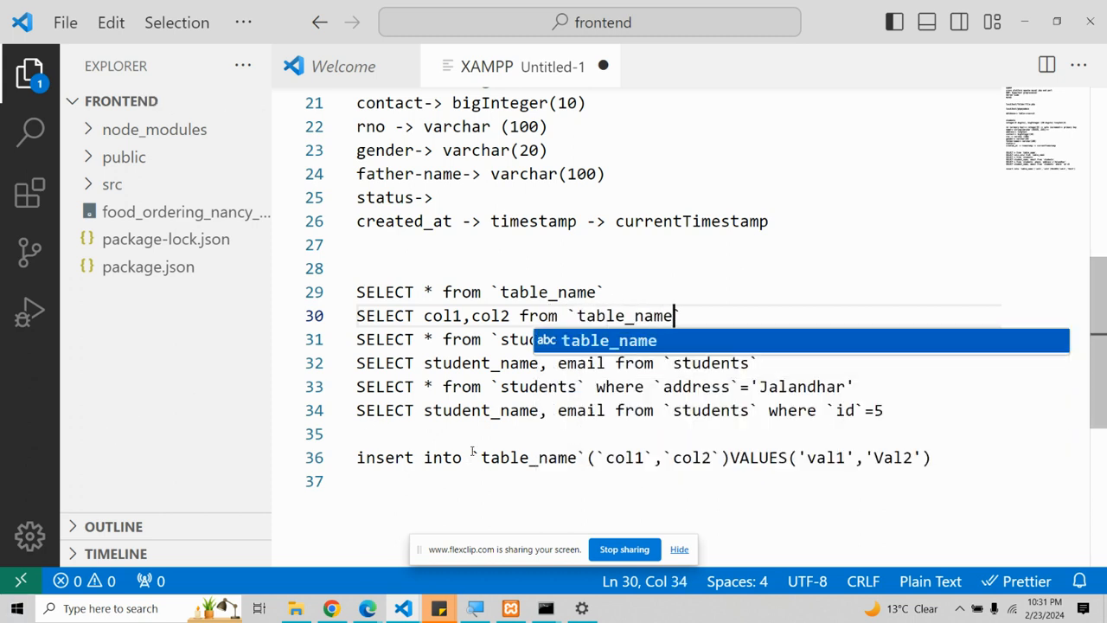
scroll(473, 450, "down", 1)
key("alt+Tab")
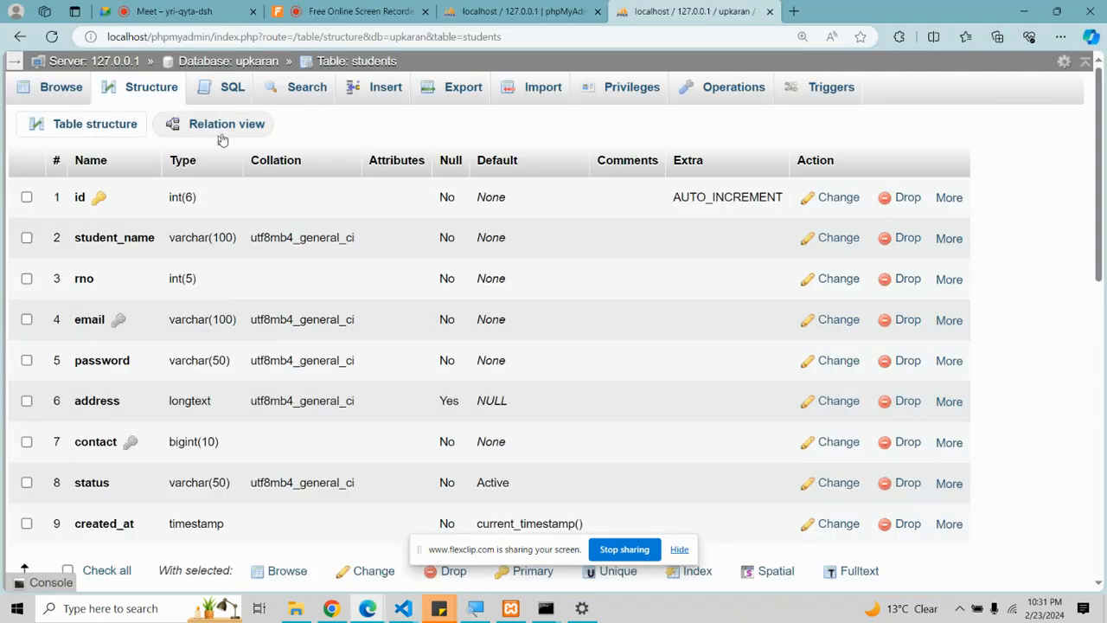
Step: Replace the default students query with UPDATE `students` SET `student_name` set to a new name
left_click(228, 90)
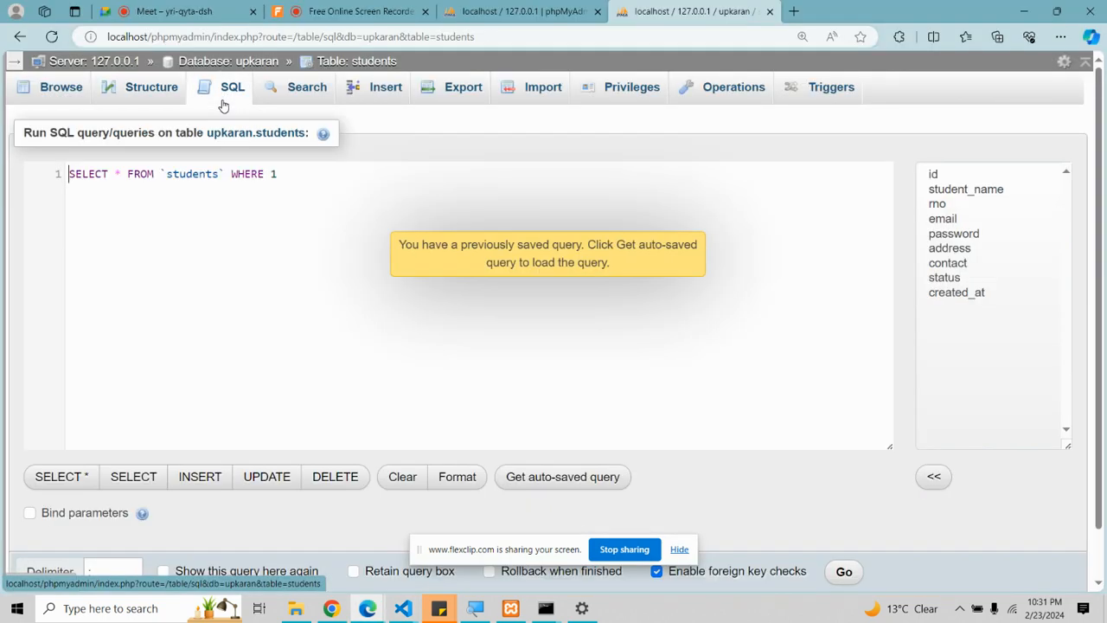
left_click_drag(295, 179, 78, 170)
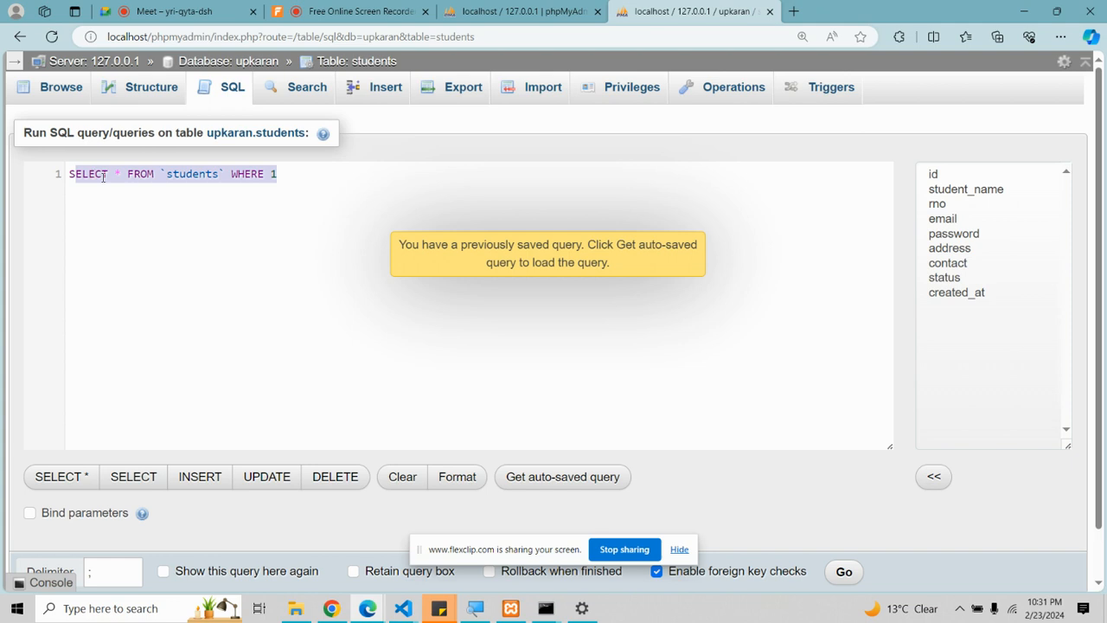
key("BackSpace")
type("UPDA")
key("BackSpace")
key("BackSpace")
key("BackSpace")
type("pdate")
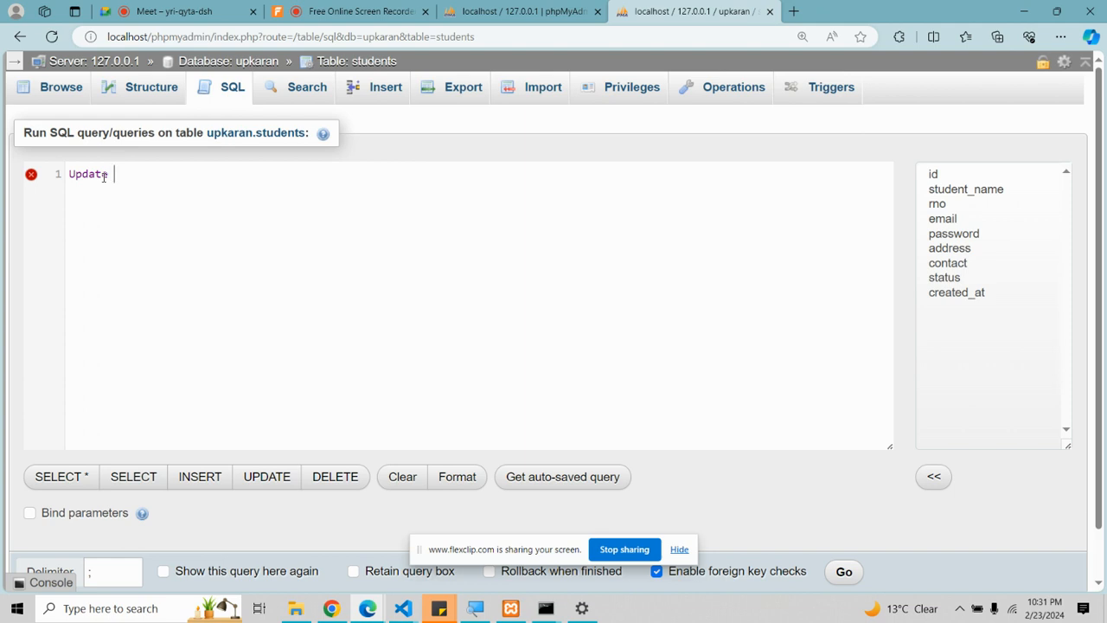
type("into")
key("BackSpace")
key("BackSpace")
key("BackSpace")
key("BackSpace")
key("BackSpace")
type("`students` set ")
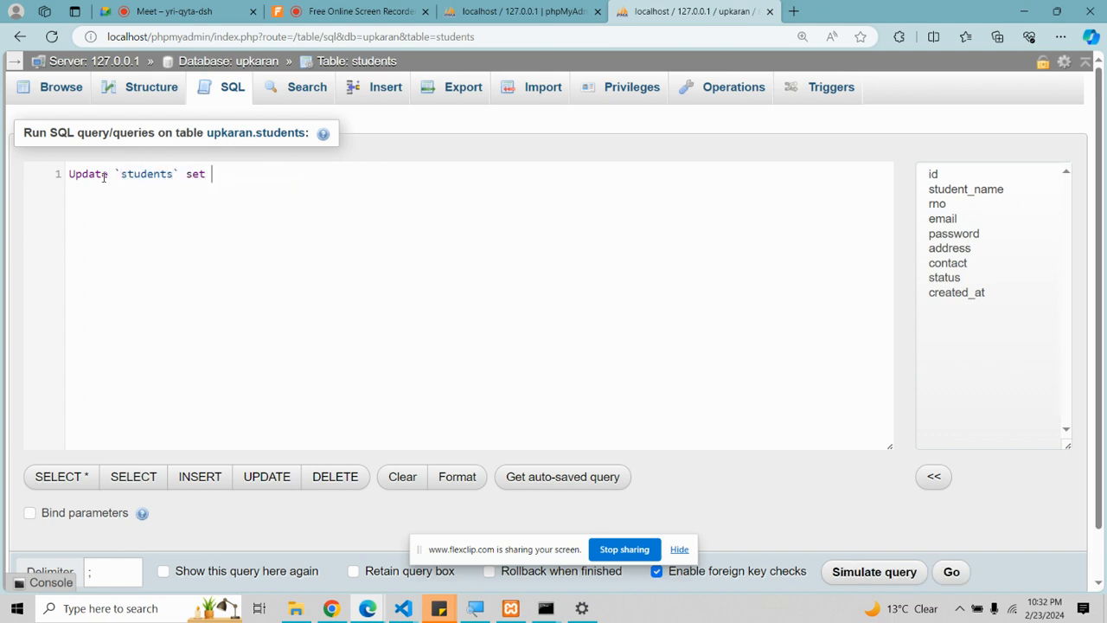
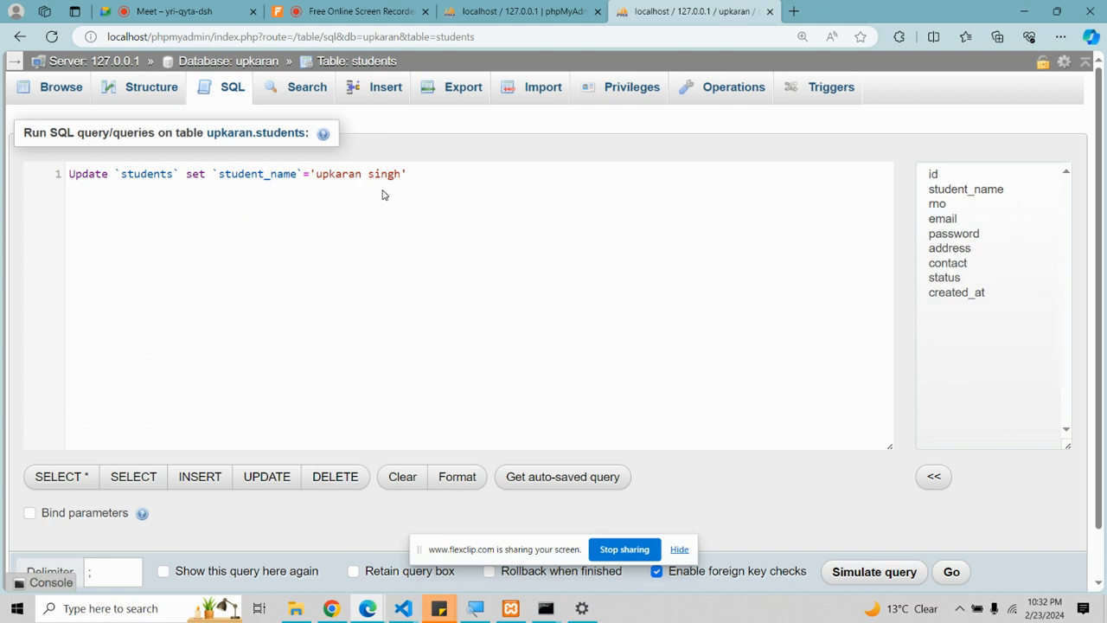
Step: Finish the UPDATE with WHERE `id`=1 and select the whole statement
left_click_drag(335, 177, 404, 183)
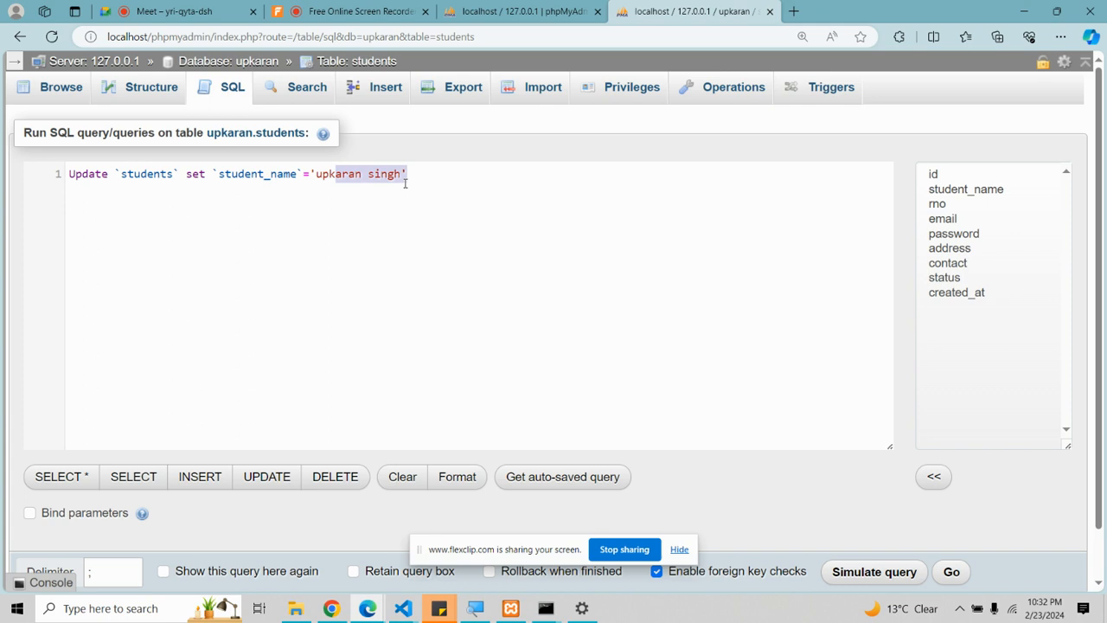
left_click(409, 183)
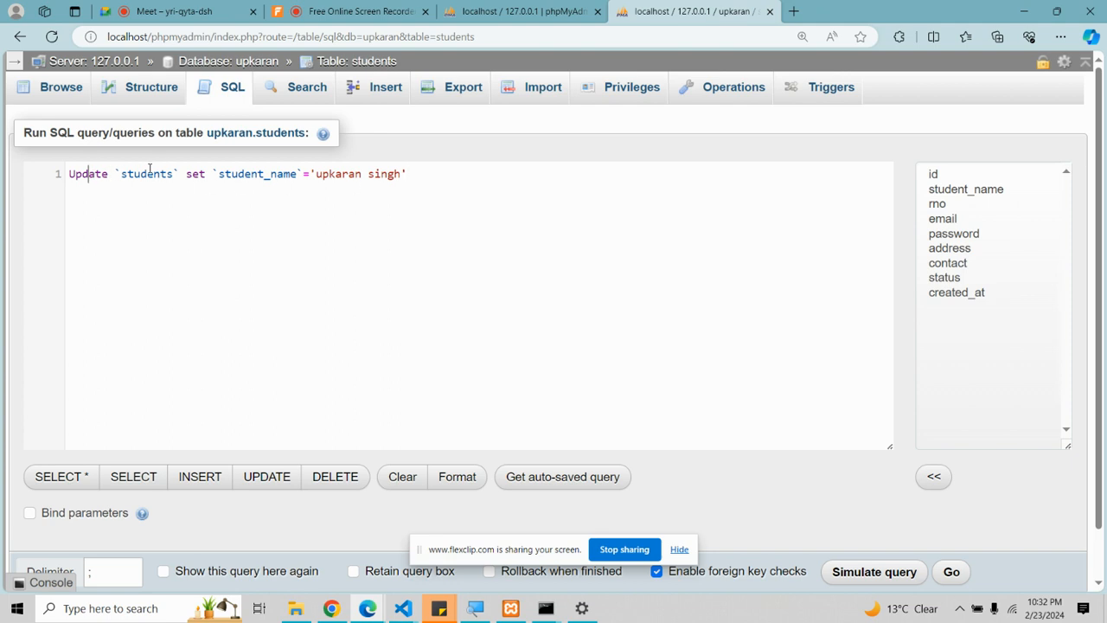
left_click(264, 179)
left_click(426, 170)
type("where `id`=1")
key("ctrl+a")
key("ctrl+c")
Step: Run the UPDATE, confirm the renamed id 1 row in Browse, and return to VS Code
left_click(951, 572)
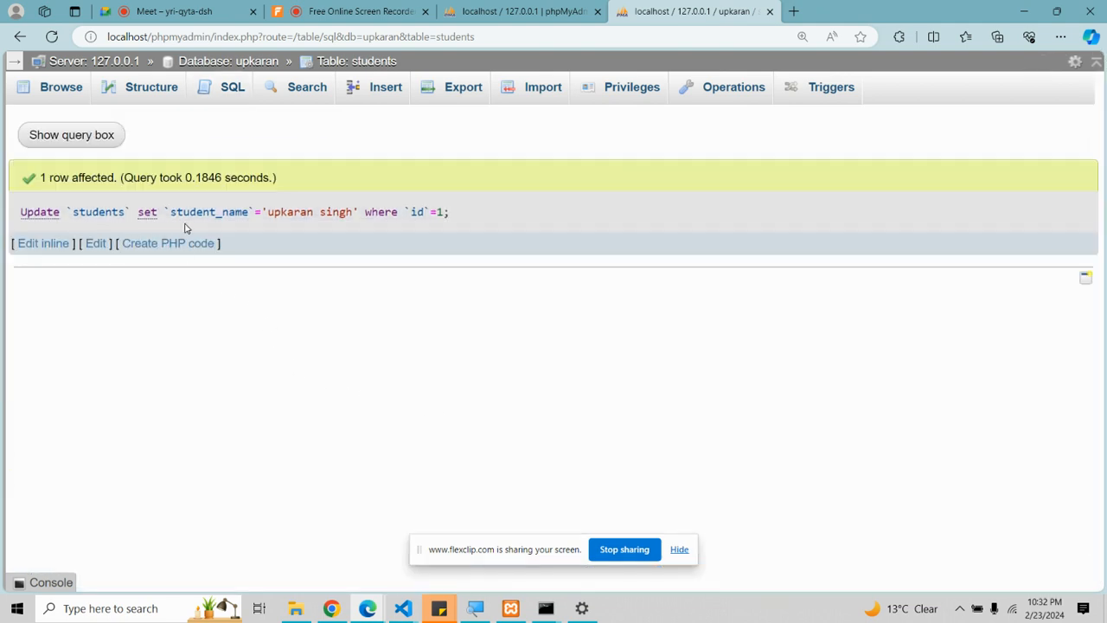
left_click(62, 87)
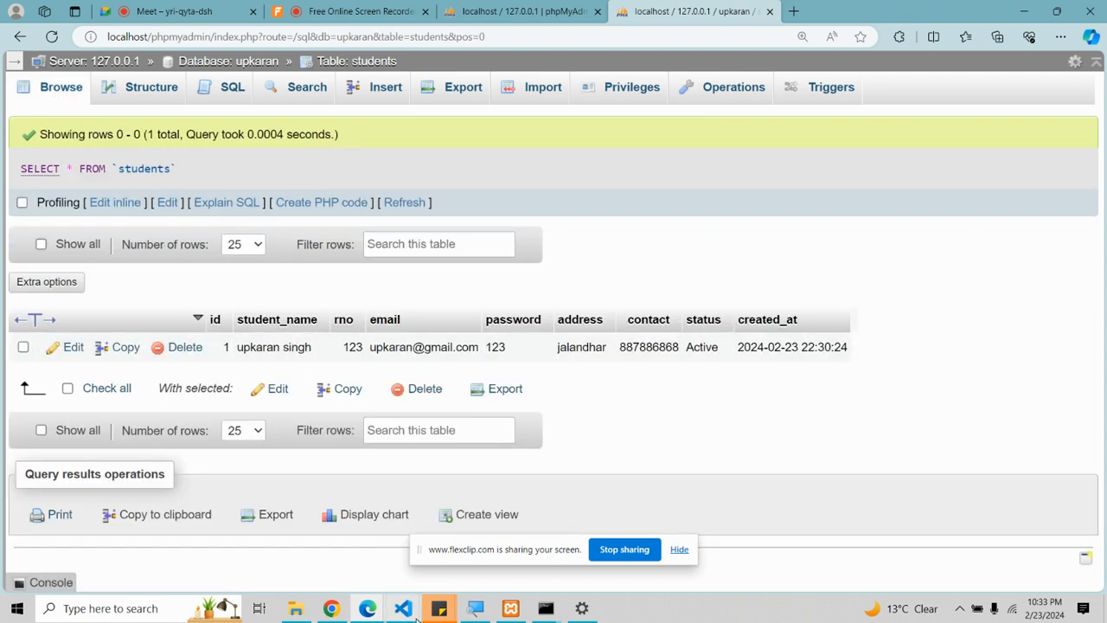
mouse_move(403, 605)
left_click(487, 566)
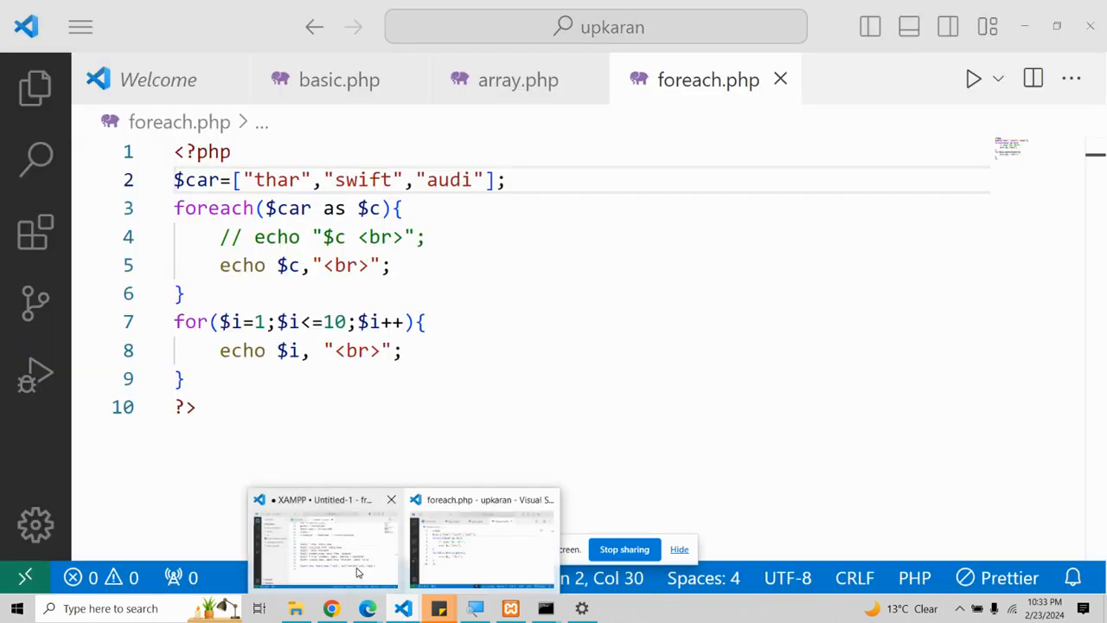
Step: Paste the copied UPDATE query into the VS Code SQL notes below the insert example
left_click(322, 540)
key("Return")
key("Return")
key("Return")
key("ctrl+v")
left_click(374, 441)
key("Down")
Step: On line 39 write update `table_name` set `col1`='val1', `col2`='val2' where `id`=1
type("up")
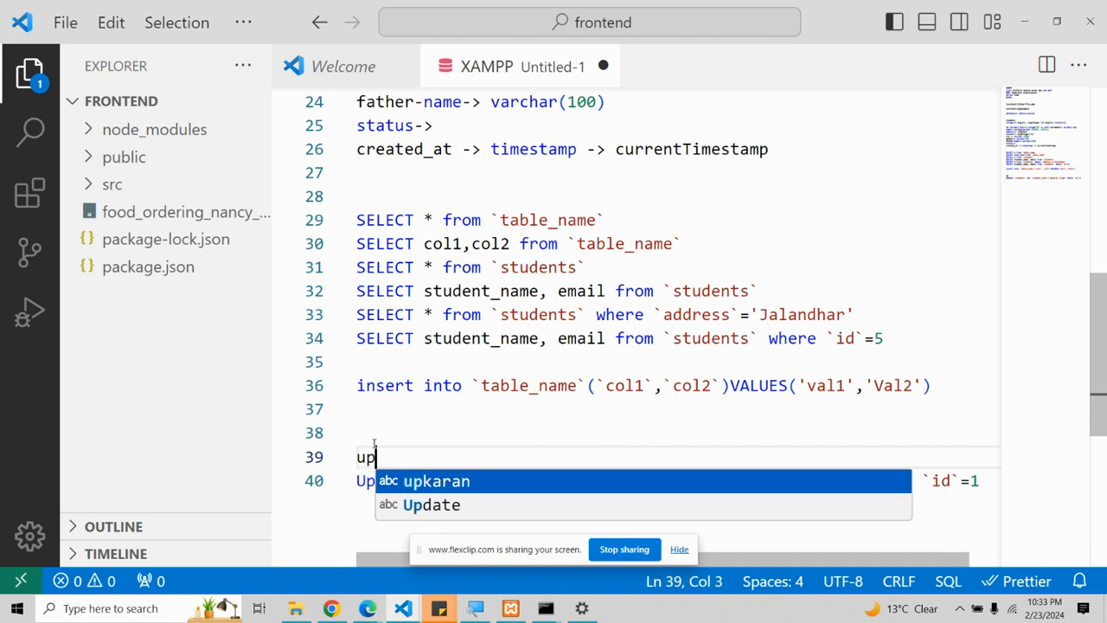
type("date `t")
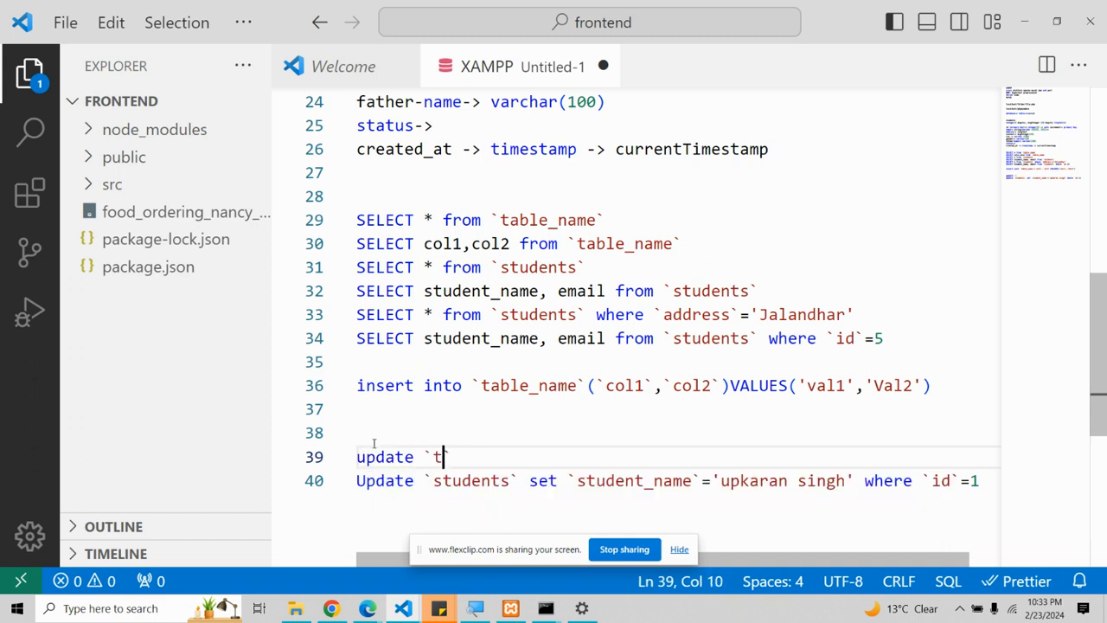
type("able_name` set `")
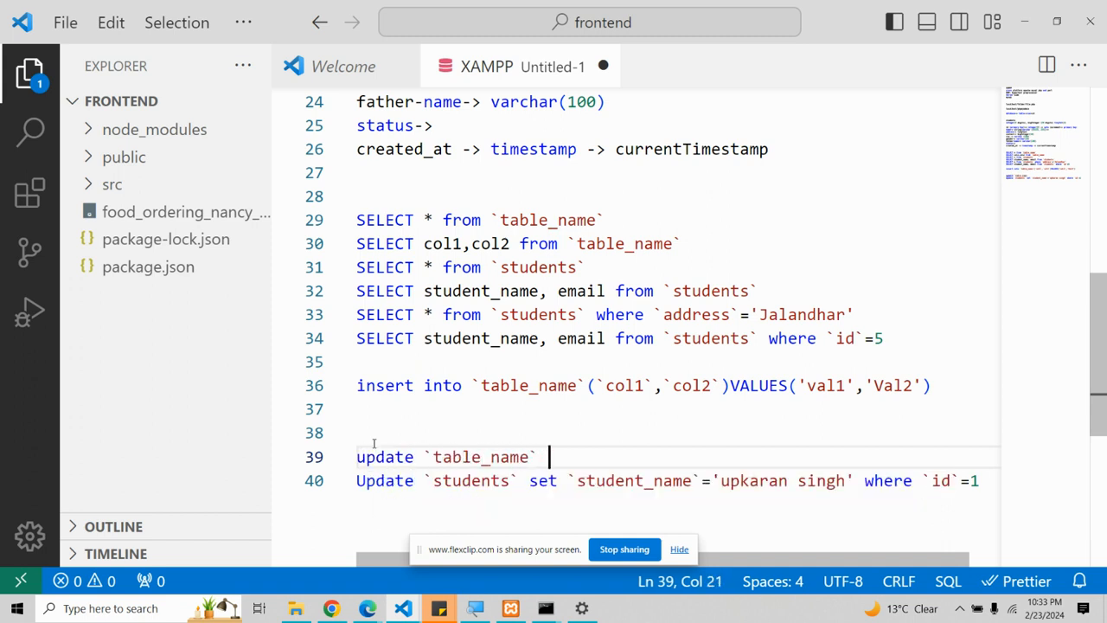
type("col1`")
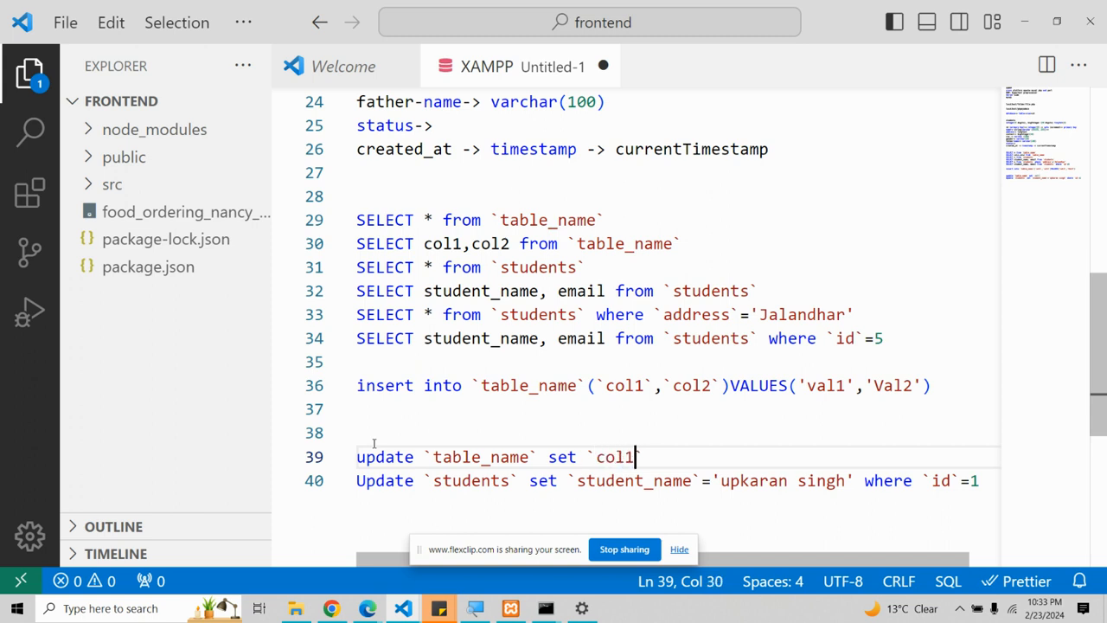
type("='val1', `co")
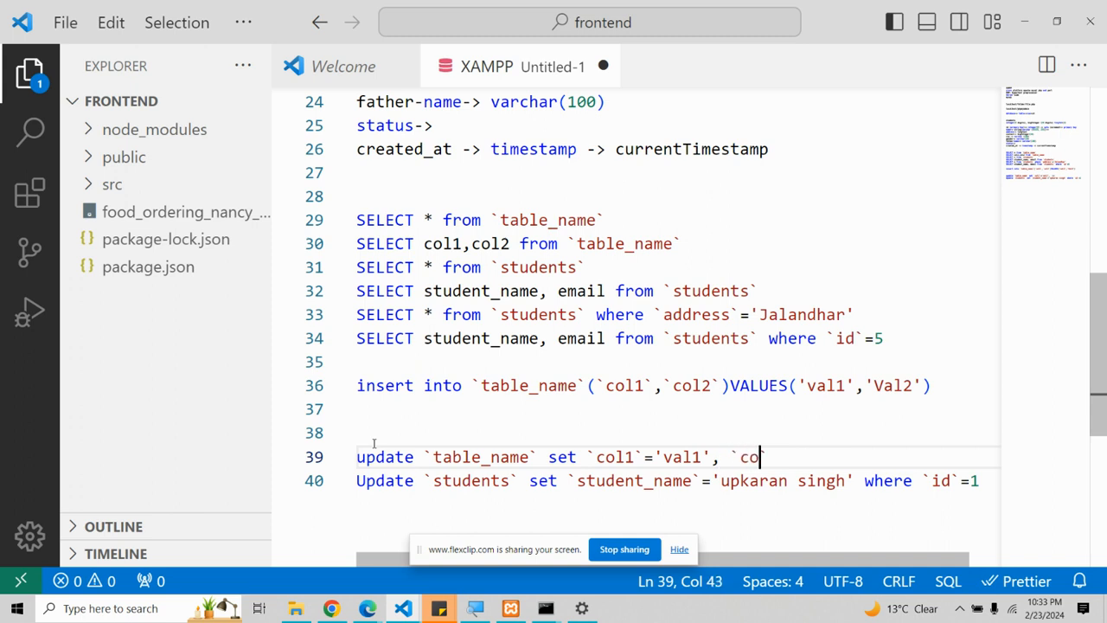
type("l2`='val2' we")
key("BackSpace")
type("jer")
key("BackSpace")
key("BackSpace")
key("BackSpace")
type("here")
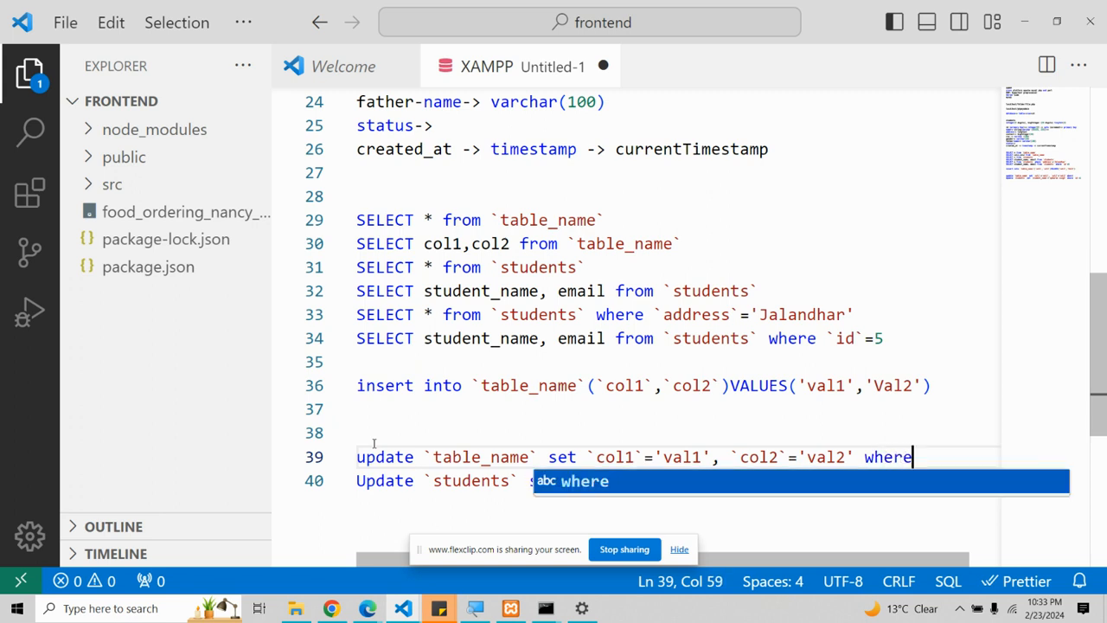
type(" `id`")
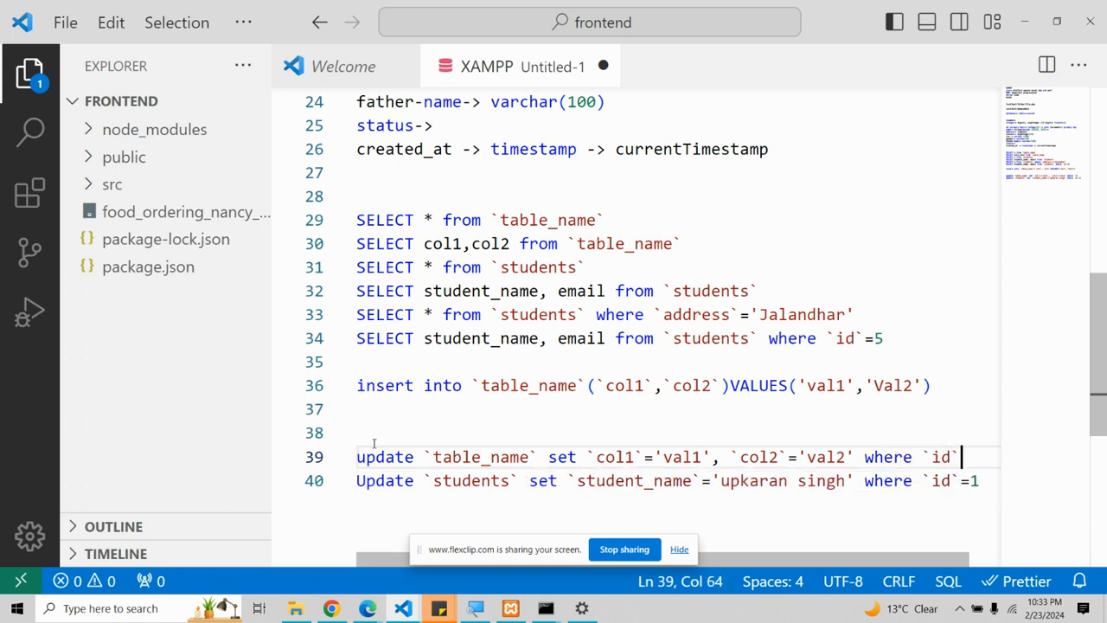
type("=1")
key("BackSpace")
type("1")
Step: Switch back to phpMyAdmin and open the students SQL editor
key("alt+Tab")
key("alt+Tab")
key("Tab")
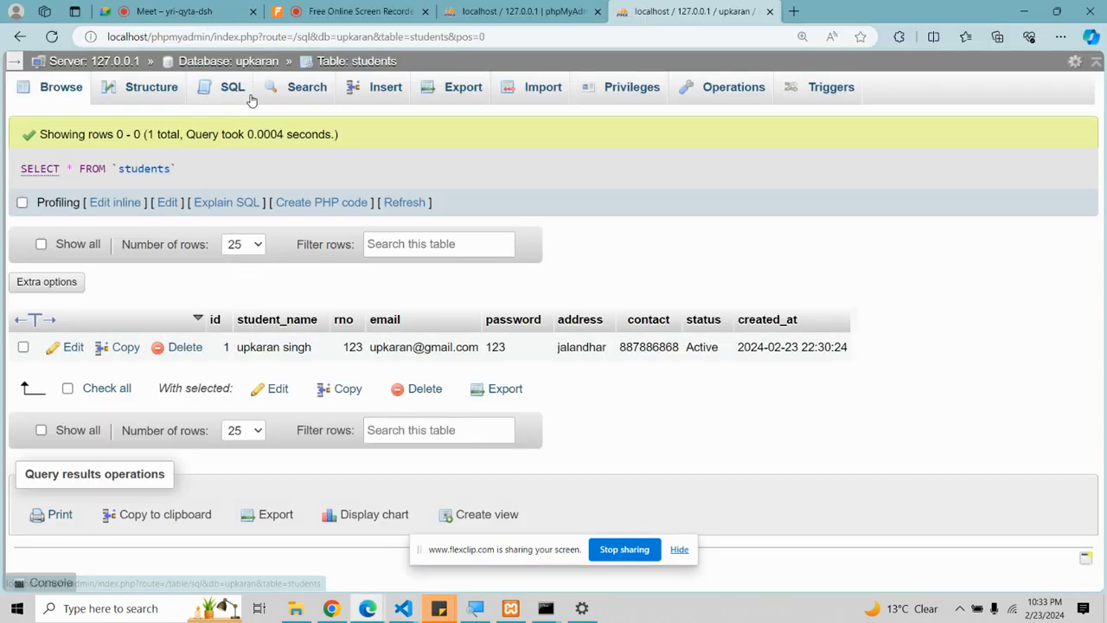
left_click(201, 96)
Step: Replace the default query with an INSERT into `students` listing student_name, rno, email, password, contact, address
left_click_drag(277, 174, 74, 164)
key("BackSpace")
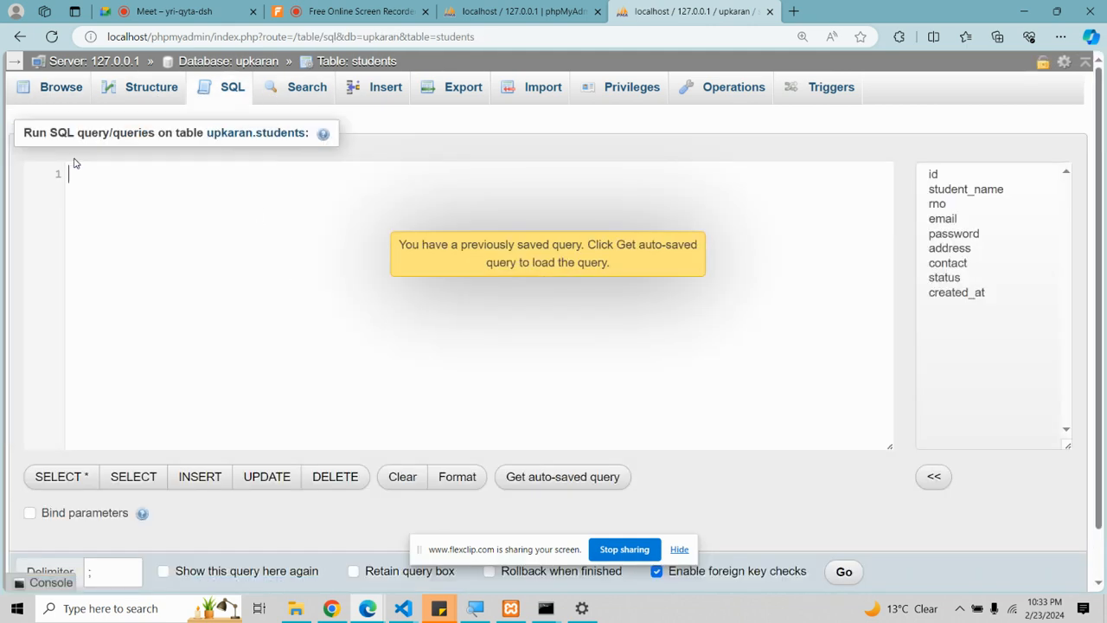
type("is")
key("BackSpace")
type("nset rt `st")
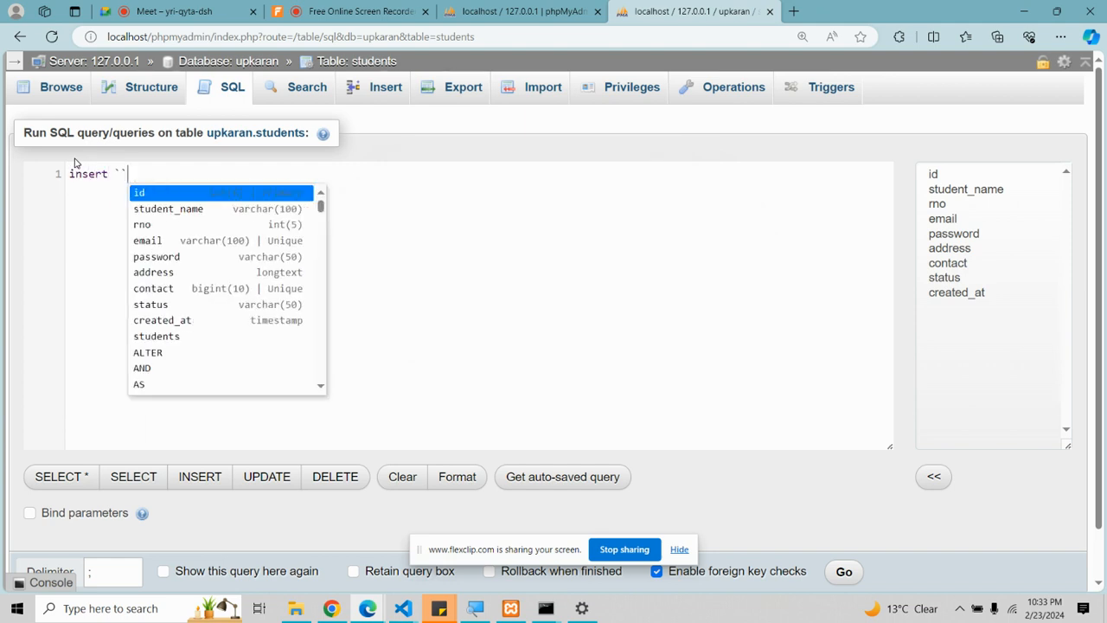
type("udents ")
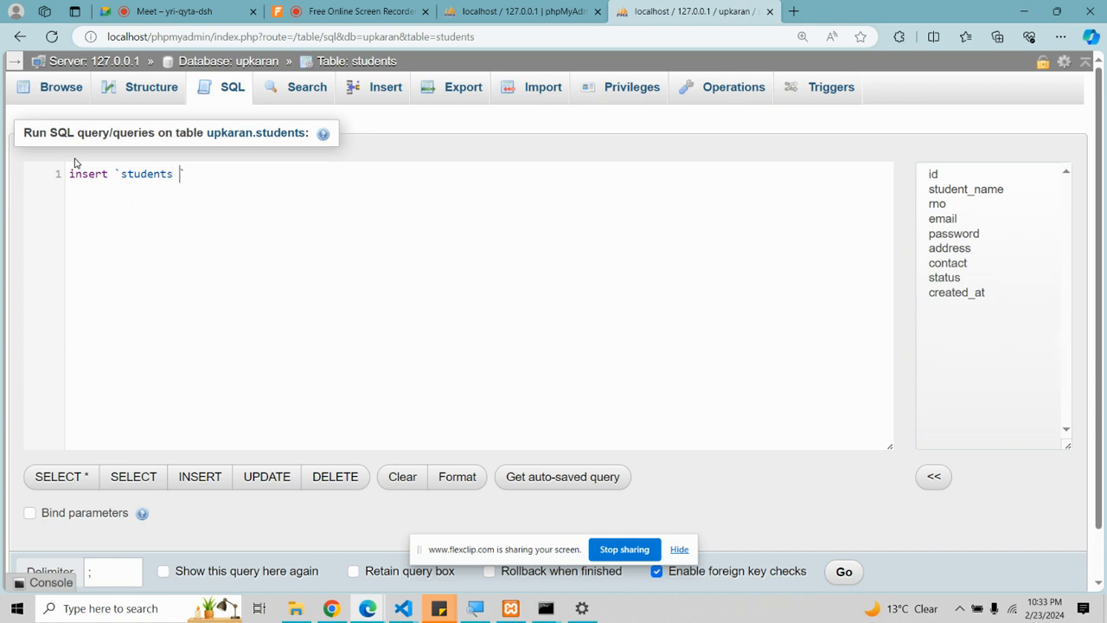
type("(")
type("st")
key("BackSpace")
key("BackSpace")
type("`su")
key("BackSpace")
type("tudent_na")
type(",e")
key("BackSpace")
key("BackSpace")
type("e")
key("BackSpace")
type("me`,`emai")
key("BackSpace")
key("BackSpace")
key("BackSpace")
key("BackSpace")
type("rno`,`")
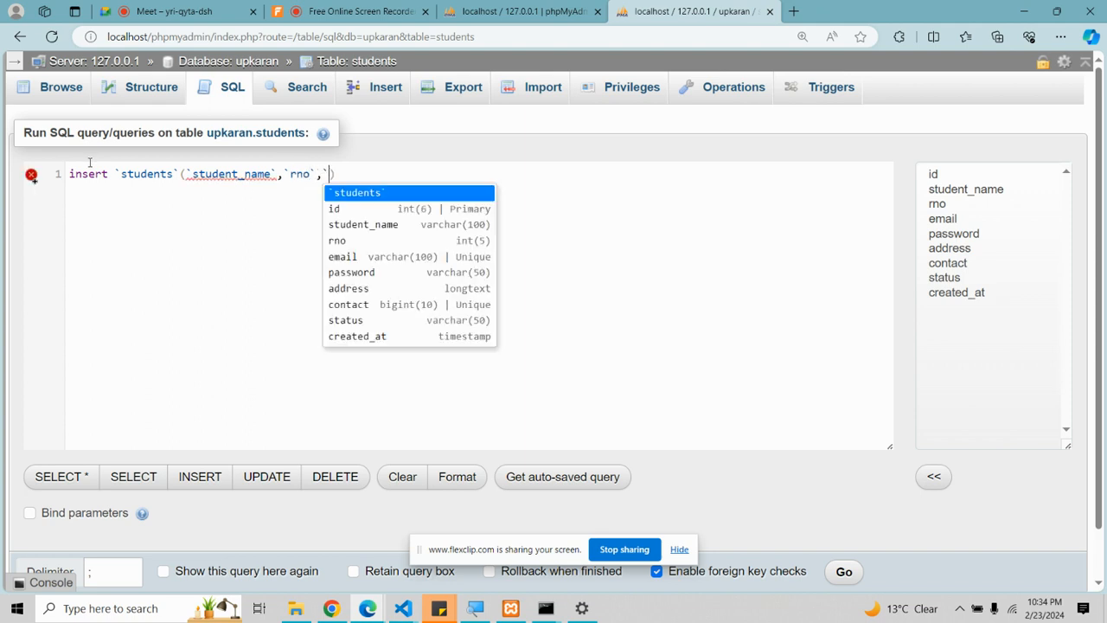
double_click(301, 174)
left_click(334, 174)
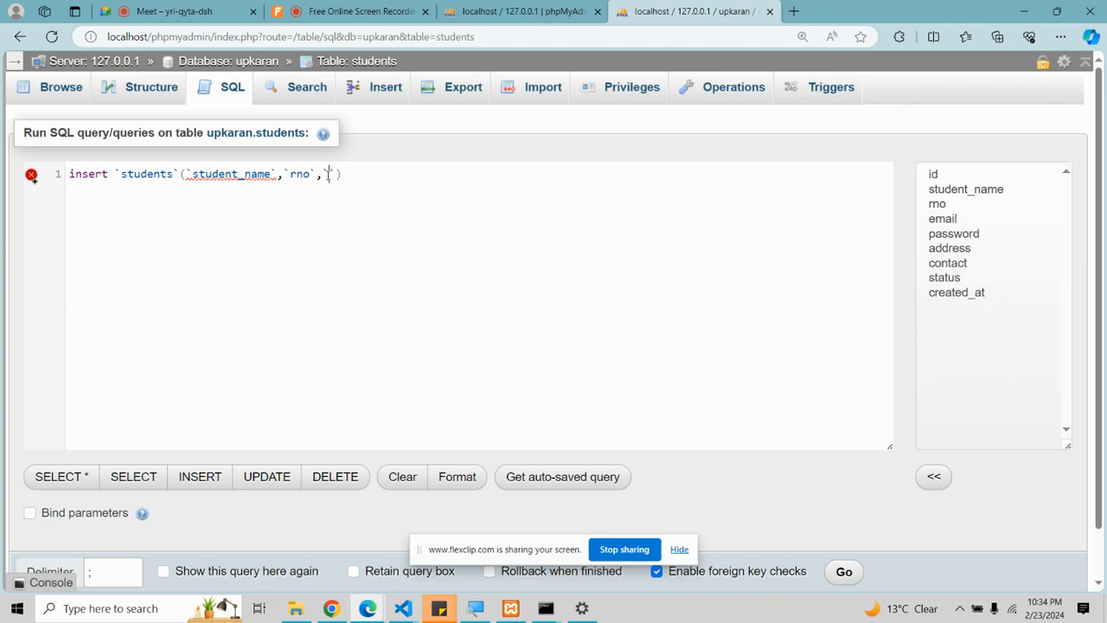
type("email`,`")
key("Left")
type("password`,")
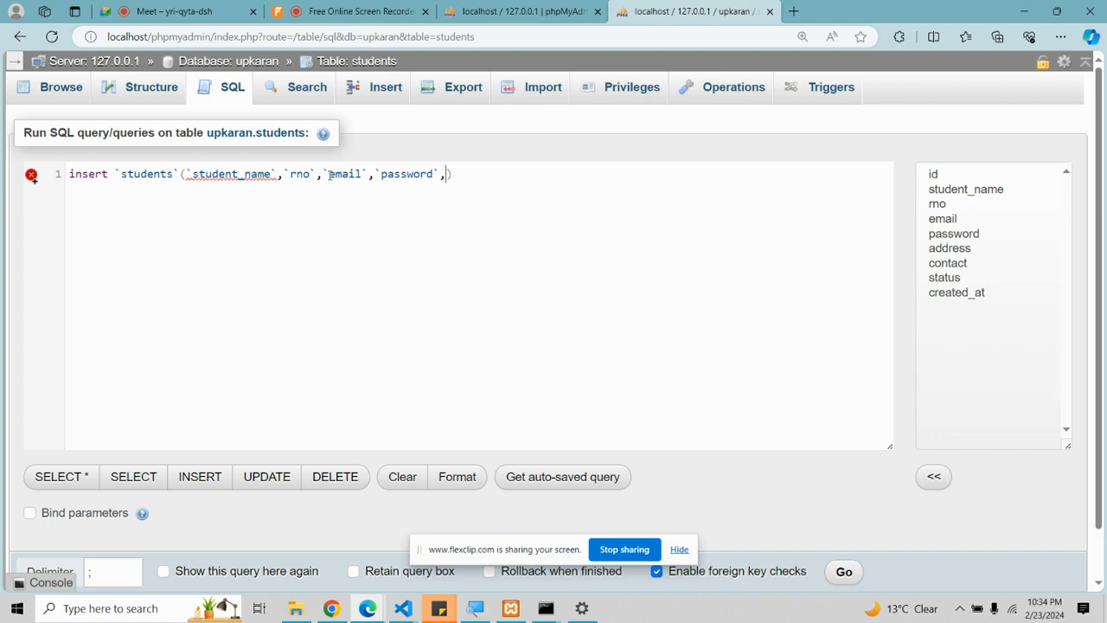
type("`contact`,`address")
Step: Add VALUES with the student's name, roll number 456, e-mail, password, contact number and address
key("Right")
type("VALUE")
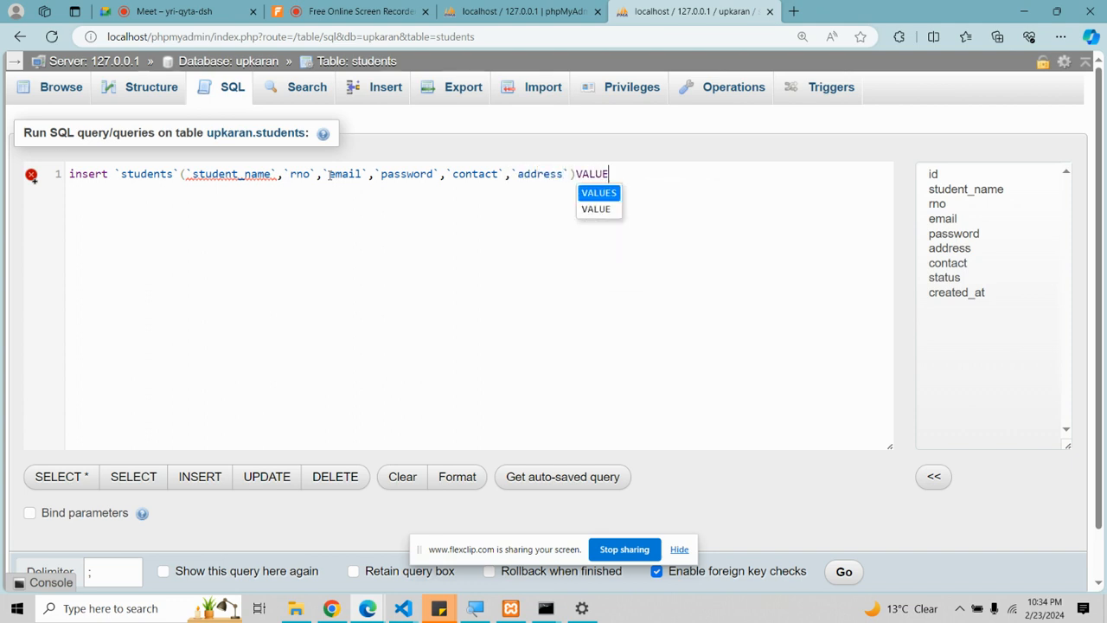
type("S()")
key("Left")
type("janki")
key("Right")
type(",'")
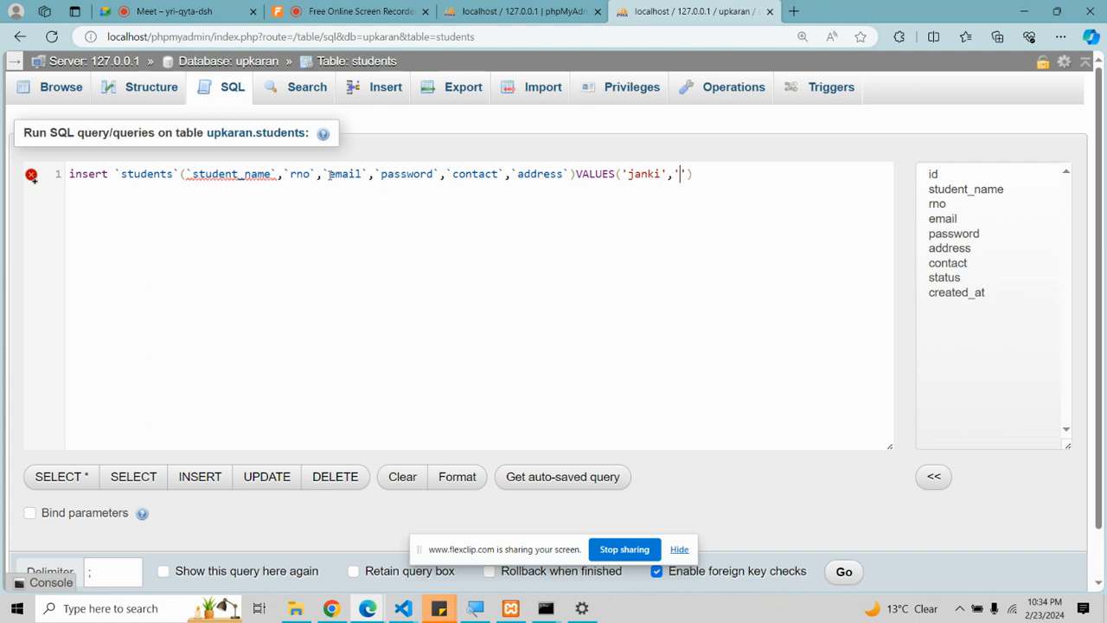
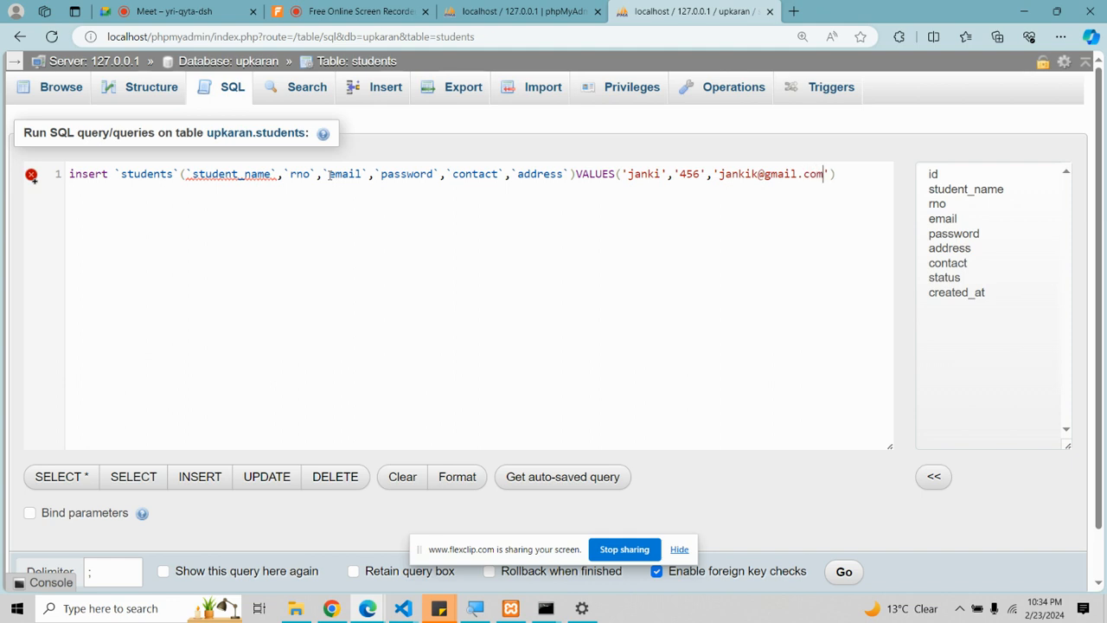
type(",'123','")
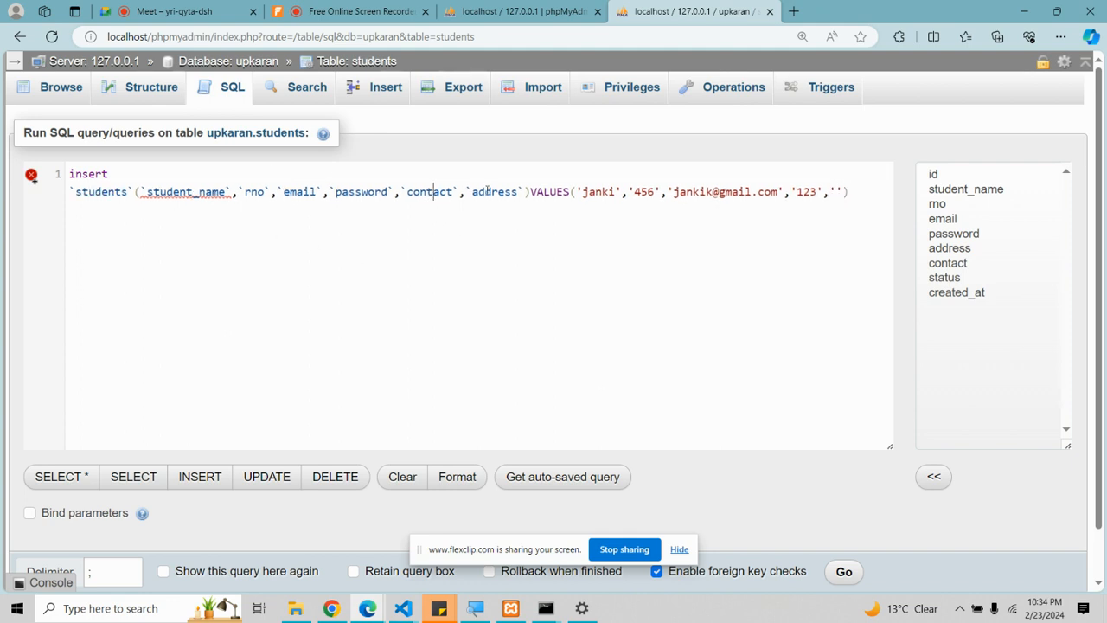
double_click(419, 192)
left_click(836, 191)
key("BackSpace")
key("Right")
key("BackSpace")
type("76789989")
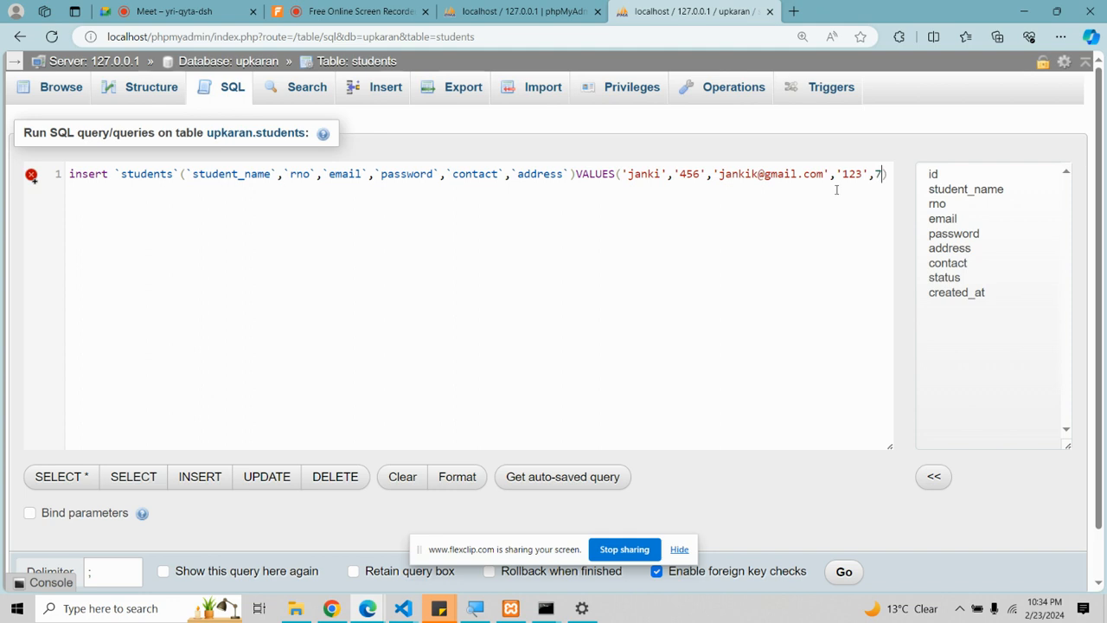
type("9")
type(",''")
type("jal")
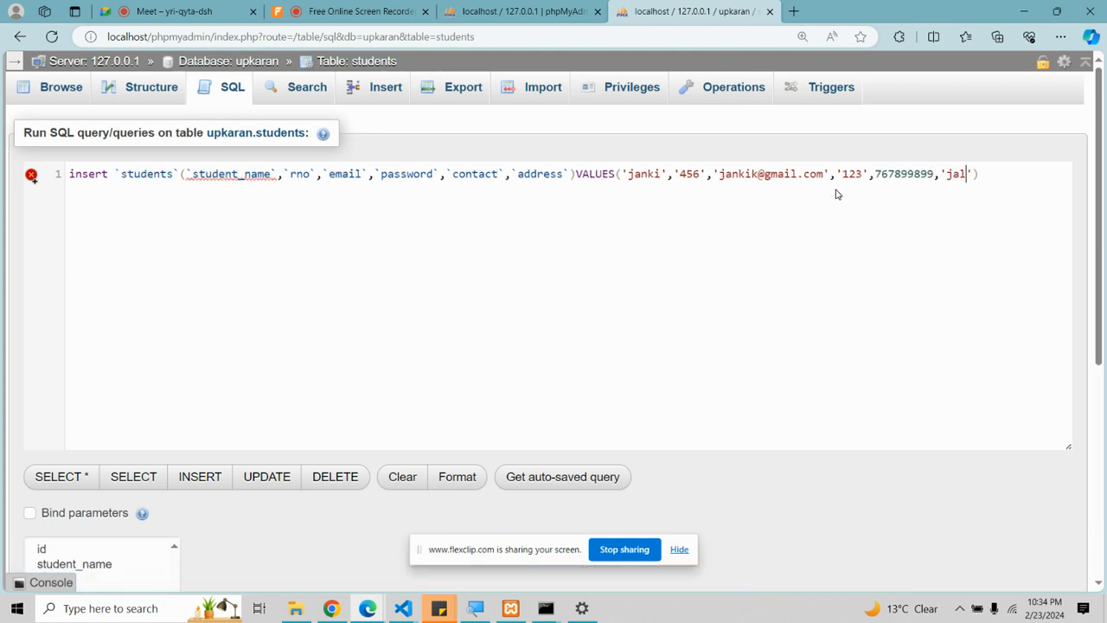
scroll(247, 438, "down", 1)
scroll(247, 438, "up", 1)
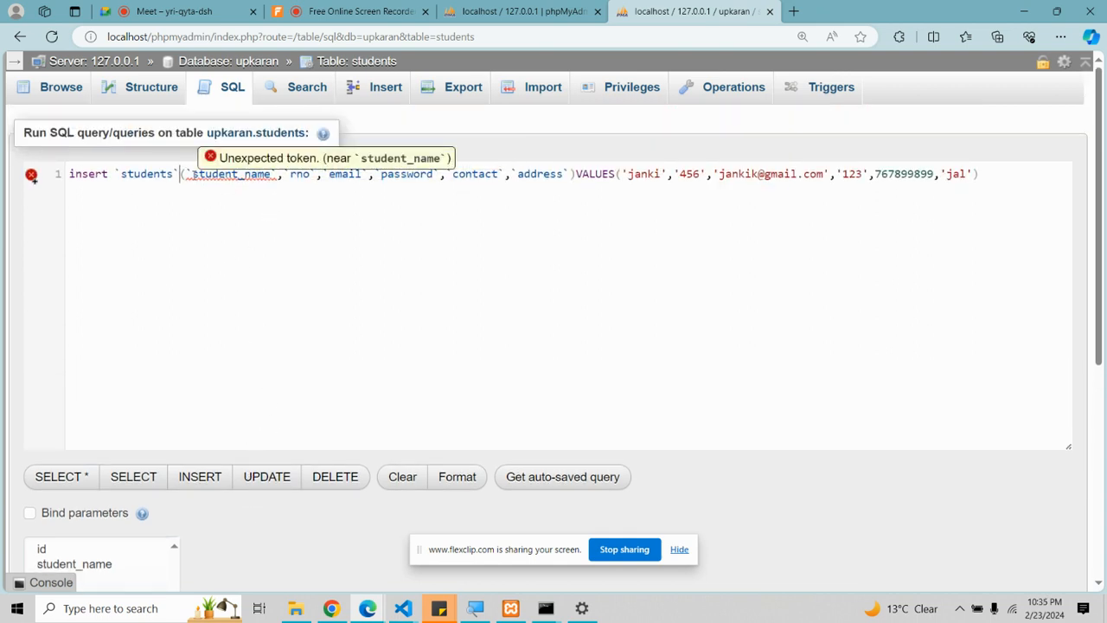
Step: Fix the backtick before student_name, run the INSERT, and browse the two students rows
left_click(191, 174)
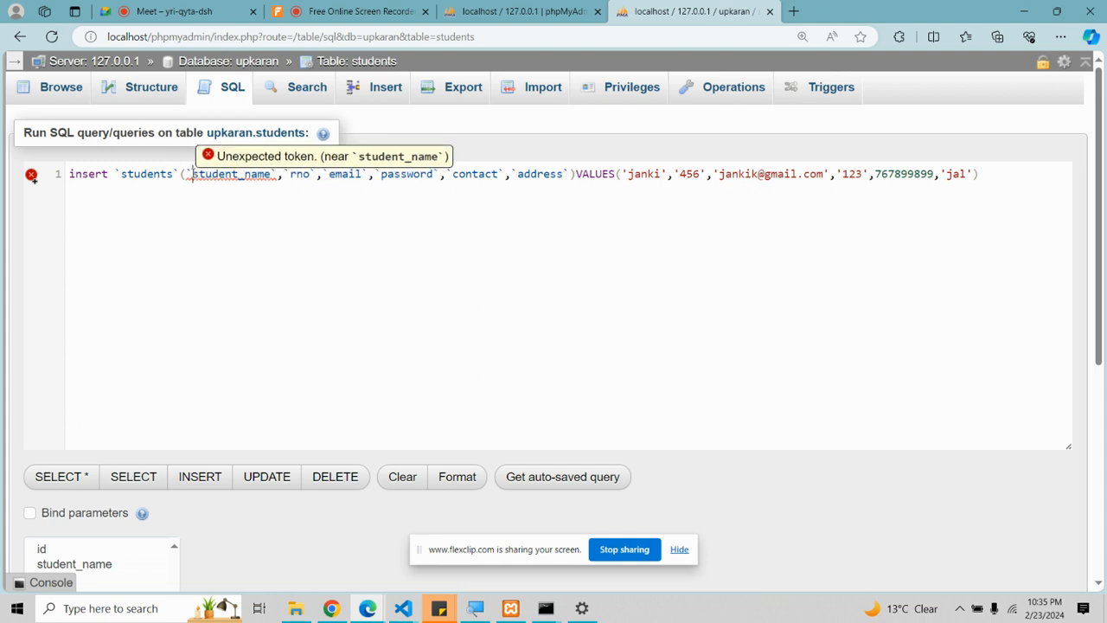
key("BackSpace")
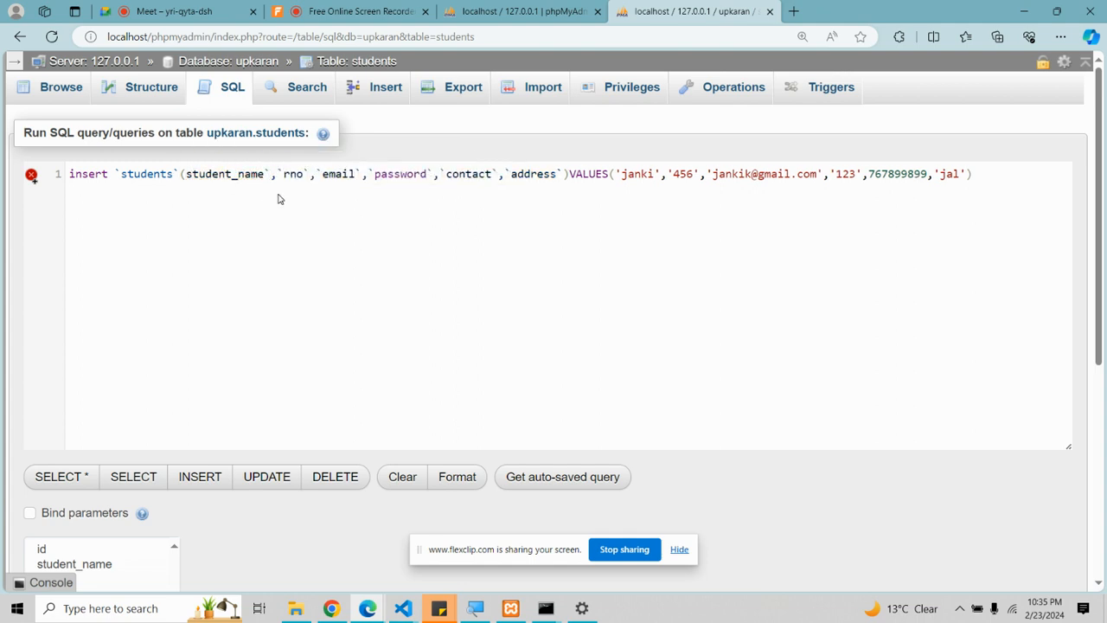
type("`")
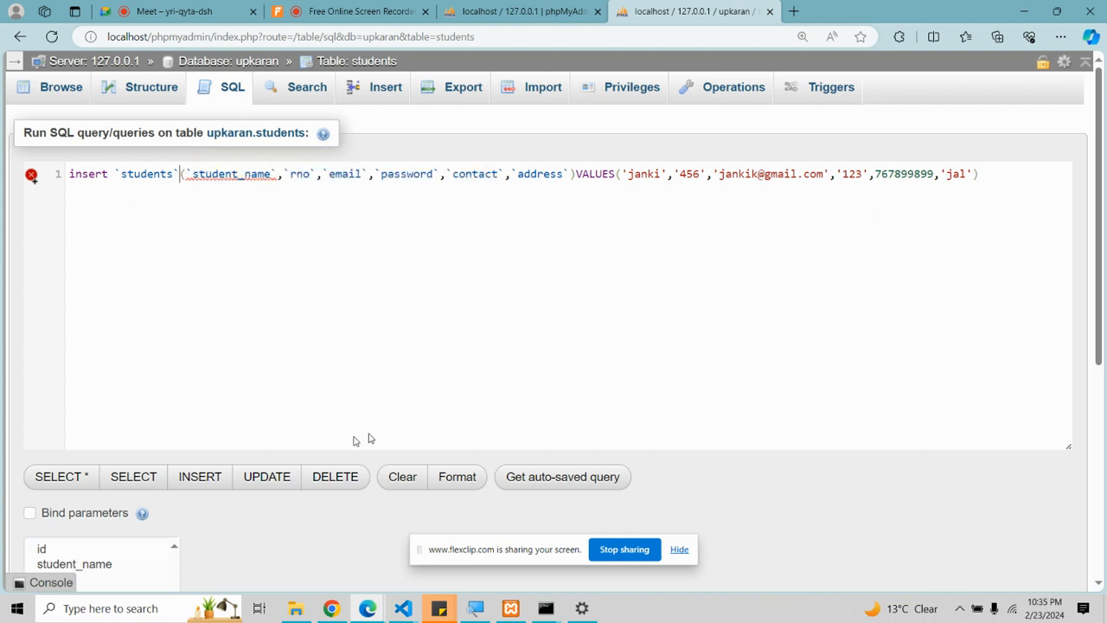
scroll(148, 462, "down", 4)
scroll(536, 447, "up", 4)
mouse_move(997, 164)
left_mouse_down()
mouse_move(956, 169)
mouse_move(996, 185)
left_mouse_up()
key("ctrl+c")
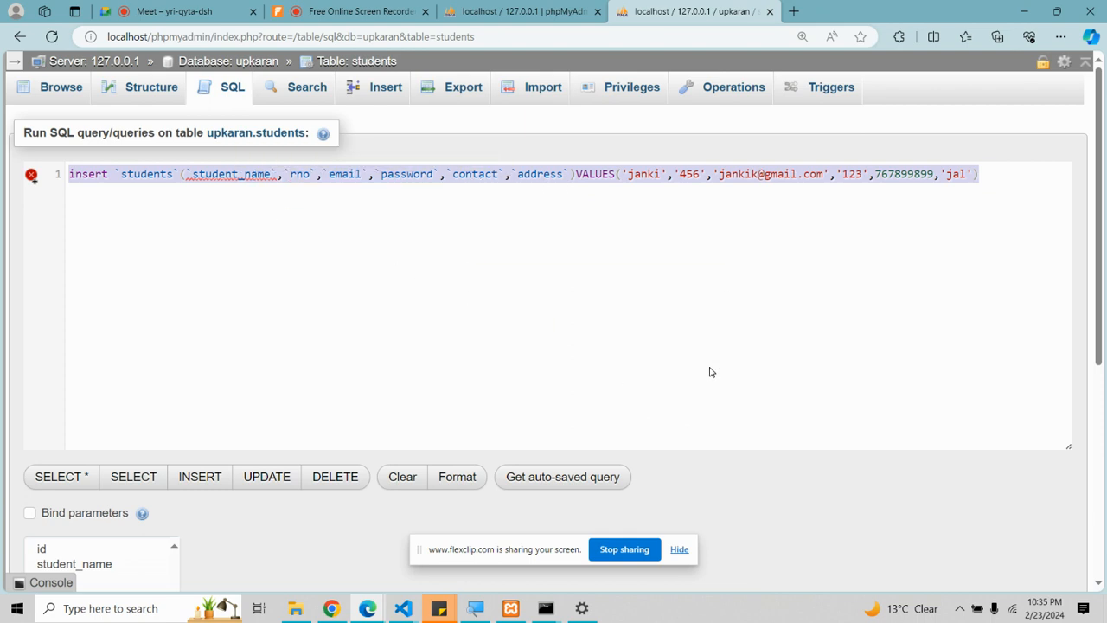
scroll(710, 372, "down", 2)
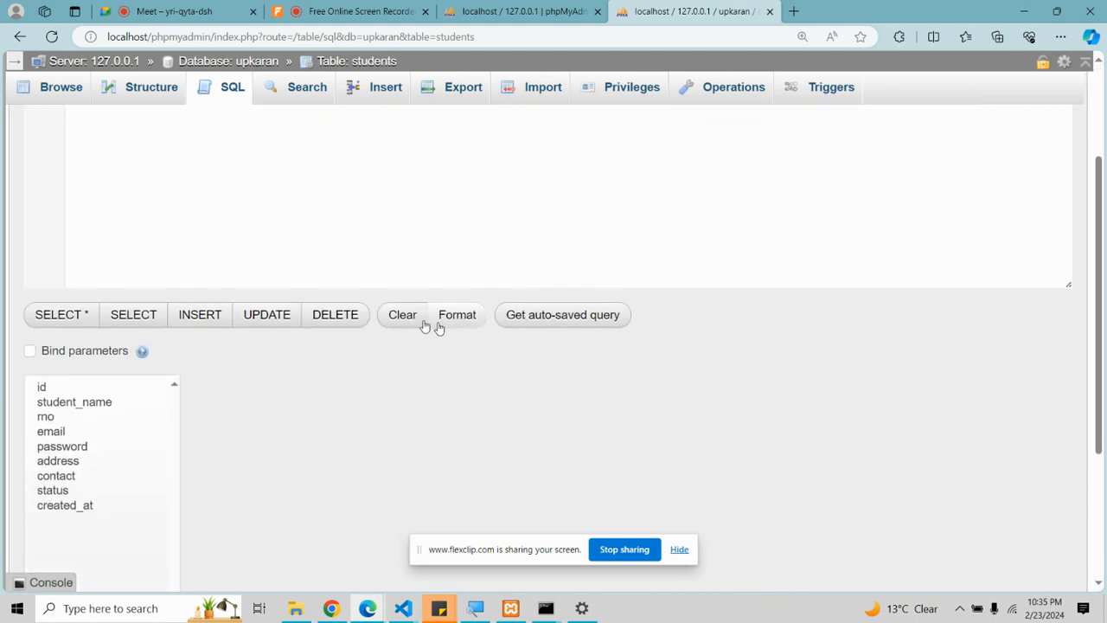
scroll(311, 349, "down", 3)
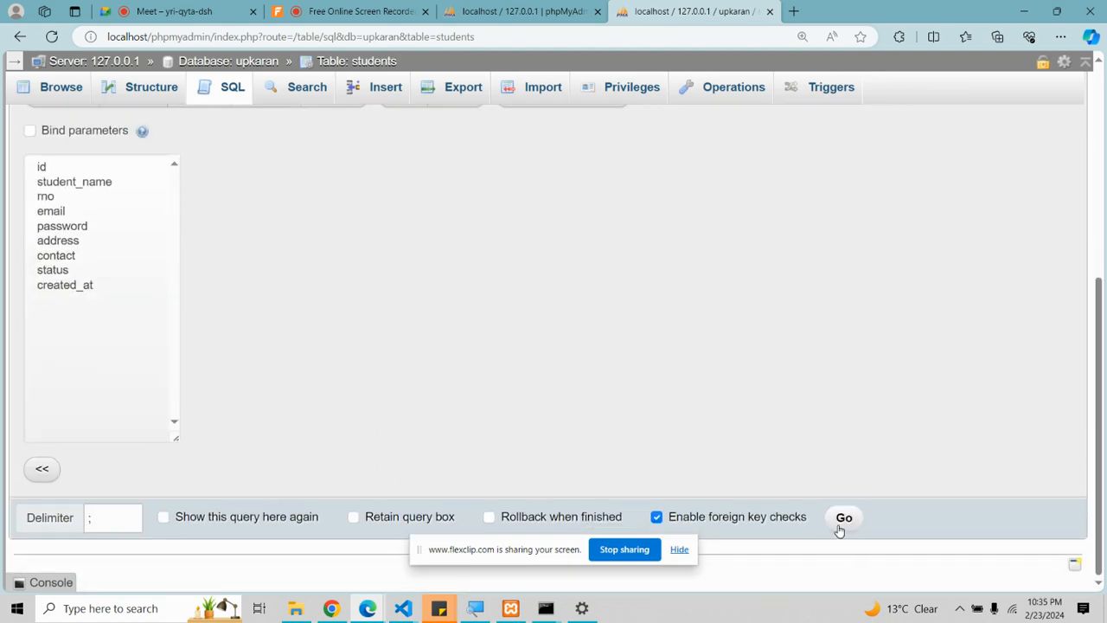
left_click(843, 518)
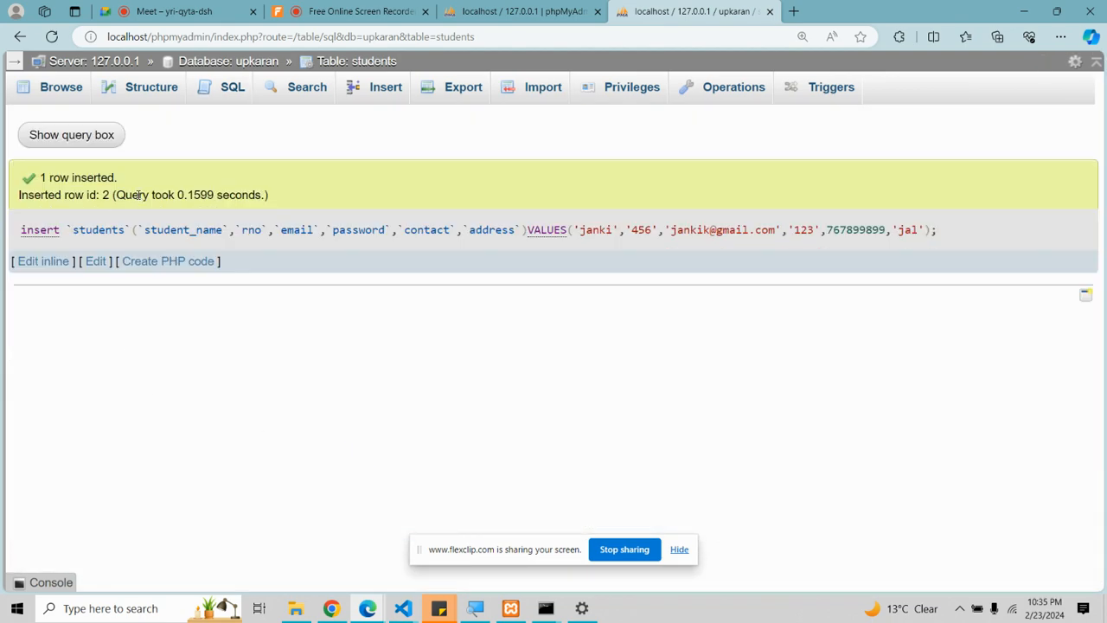
left_click(50, 97)
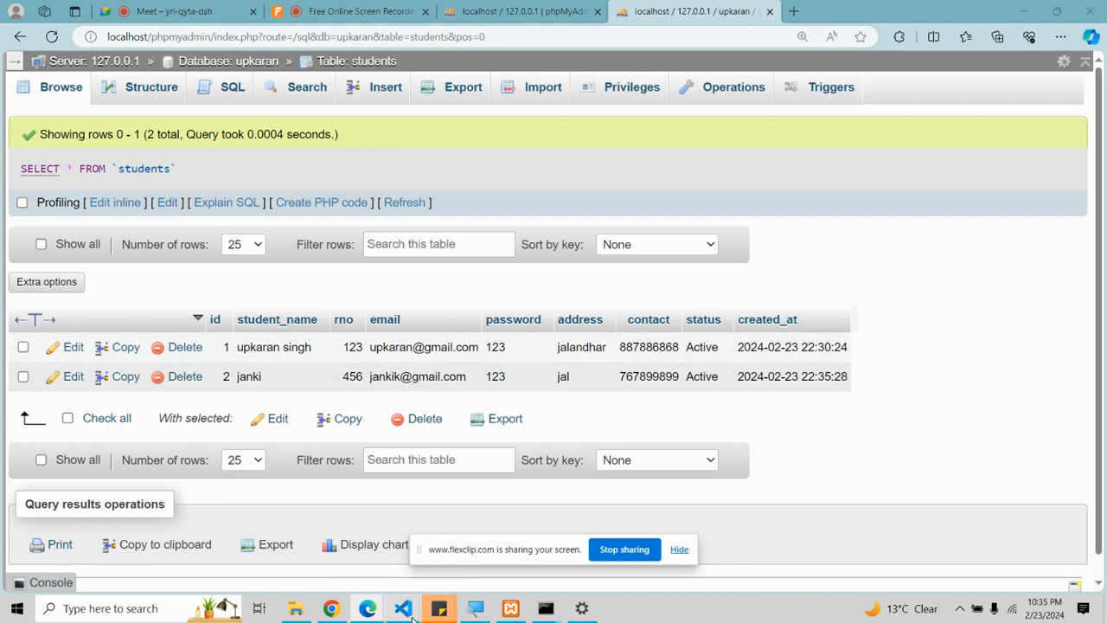
Step: Paste the INSERT onto line 37 of the VS Code notes with word wrap, then reopen phpMyAdmin's SQL editor
mouse_move(403, 608)
left_click(379, 573)
left_click(376, 385)
left_click(379, 412)
key("ctrl+v")
key("alt+z")
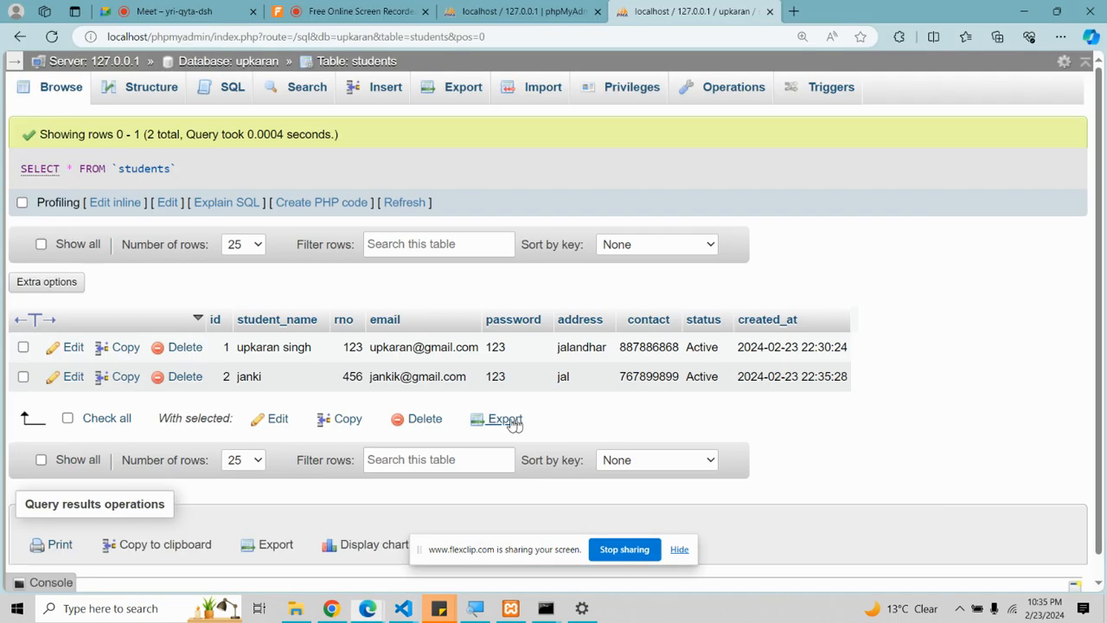
key("alt+Tab")
left_click(195, 97)
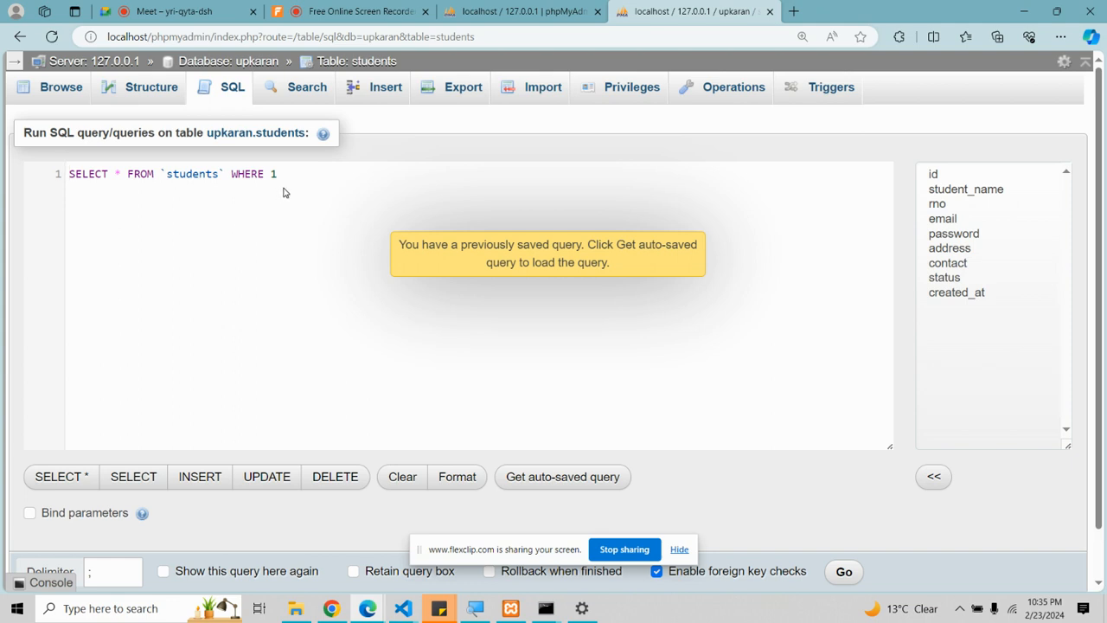
Step: Build the query DELETE FROM `students` WHERE `id`=2 and select it
left_click_drag(285, 190, 83, 162)
key("BackSpace")
type("DEE")
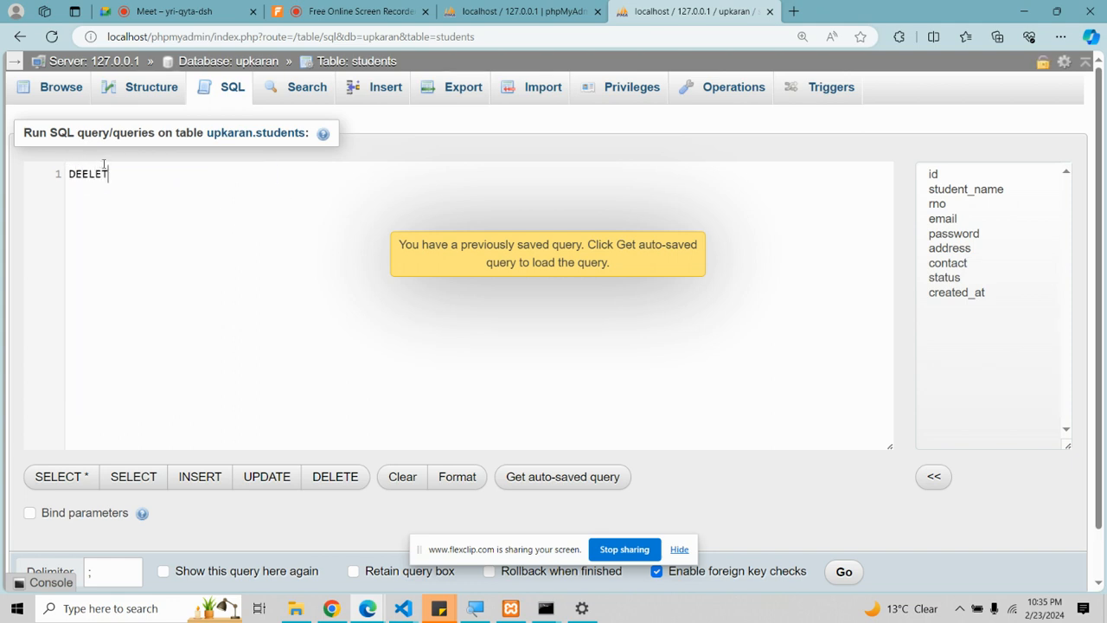
key("BackSpace")
type("LETE")
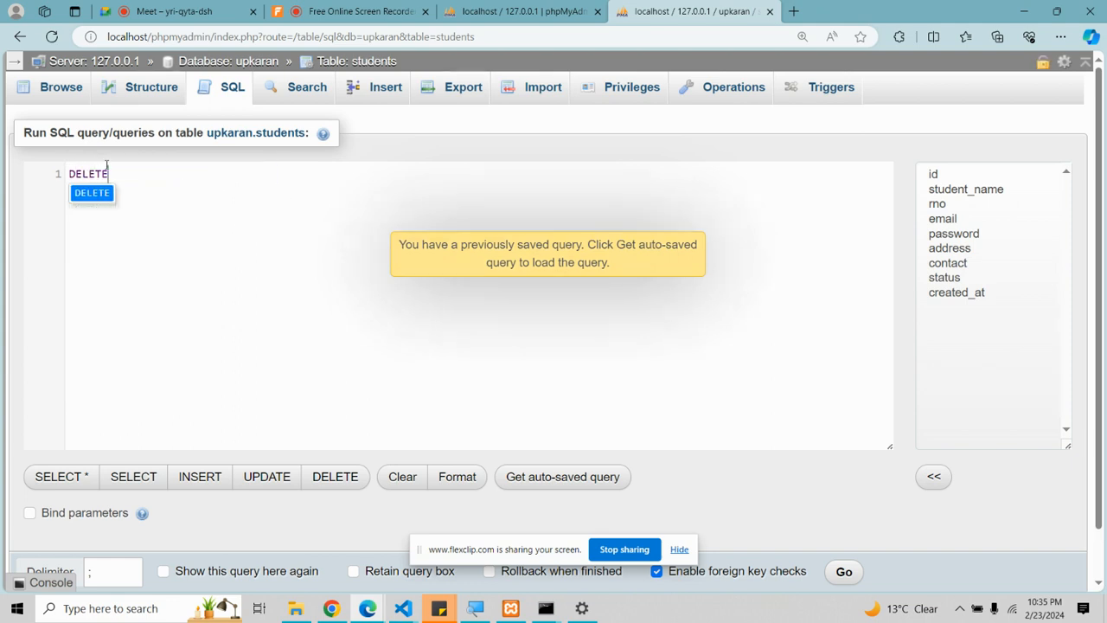
type(" `students")
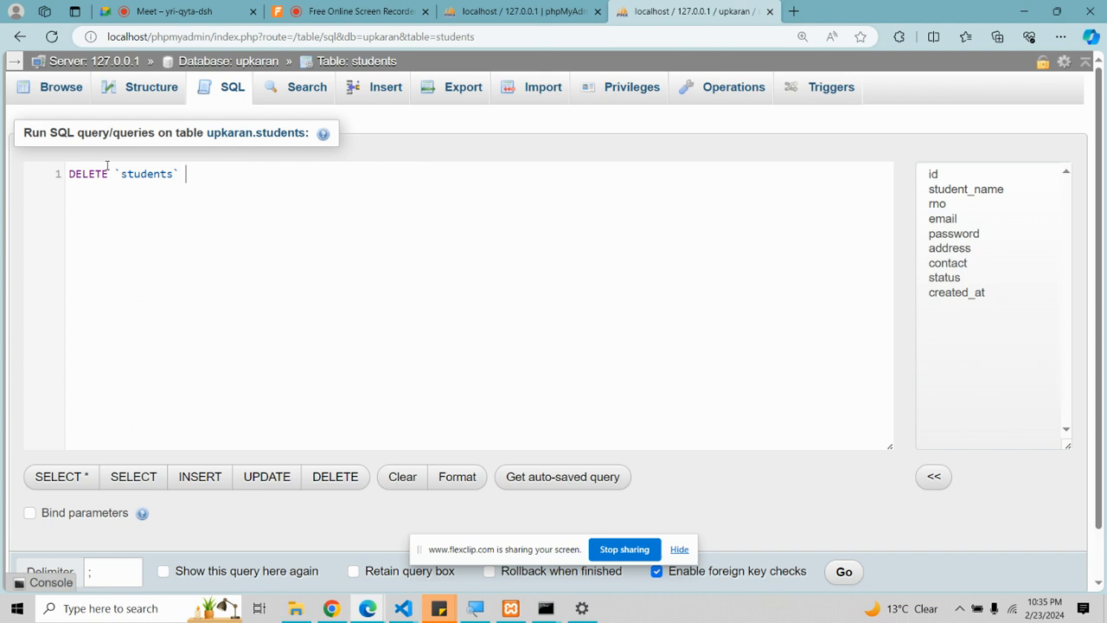
type("wher")
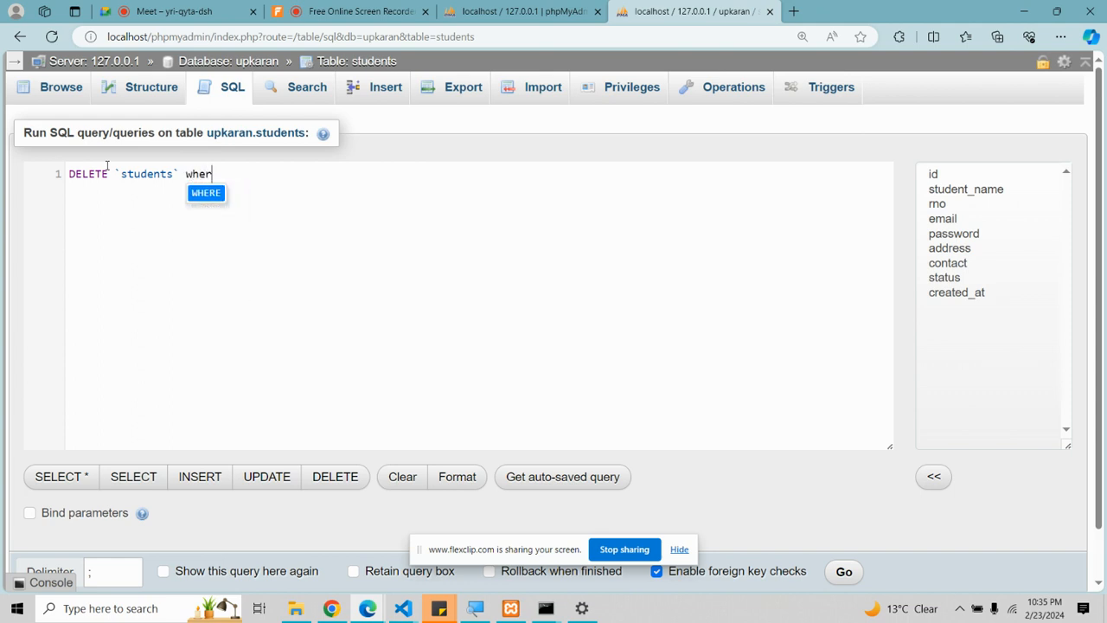
type("e `id`=2")
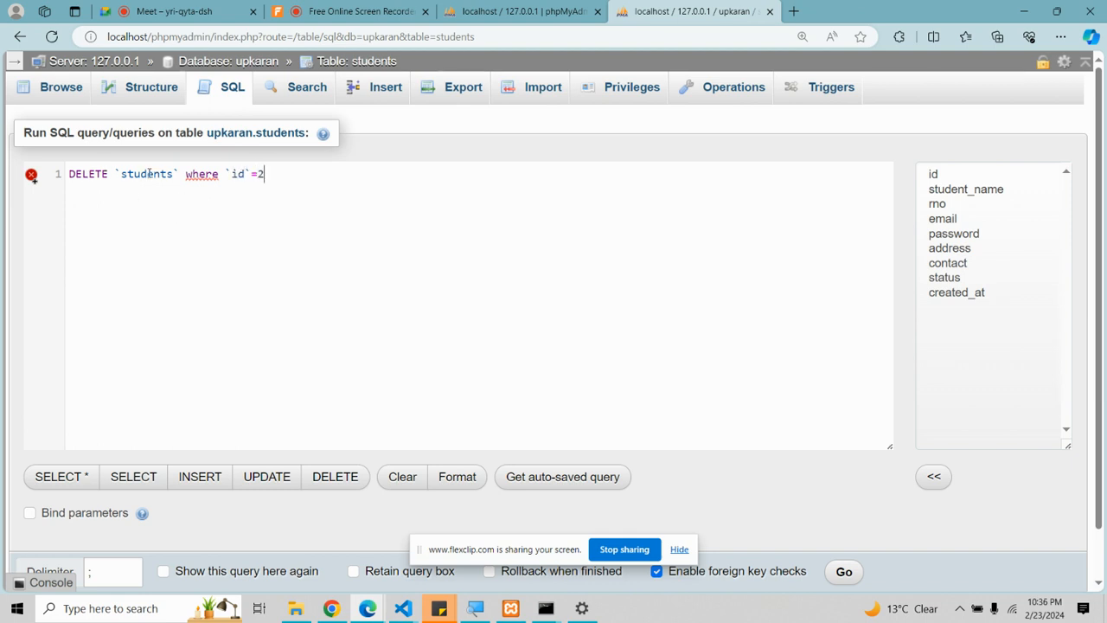
left_click(198, 175)
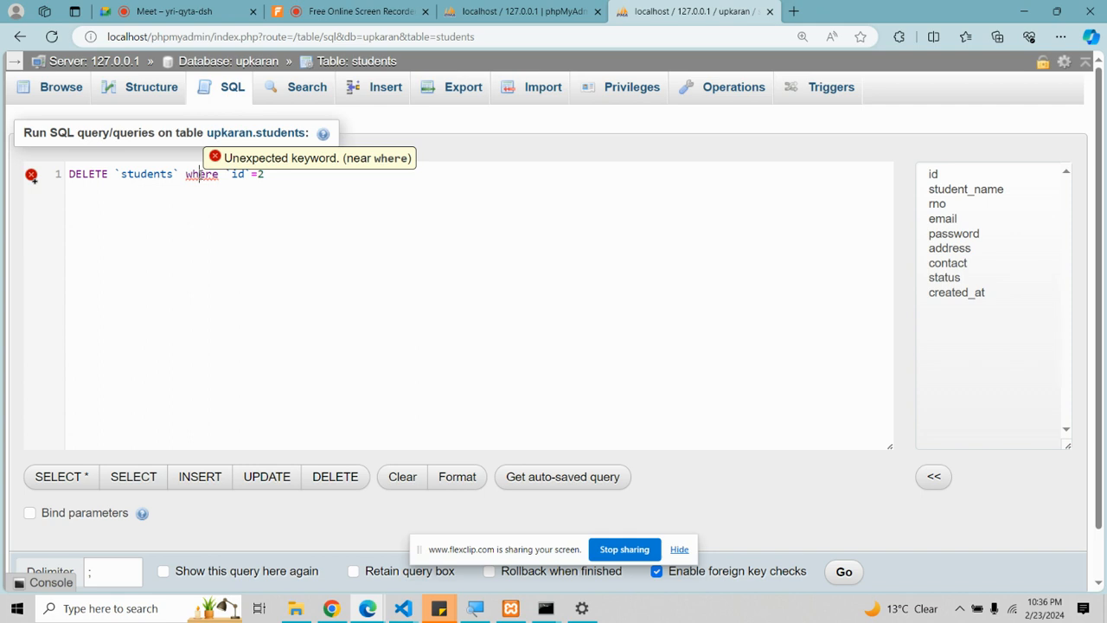
left_click(335, 476)
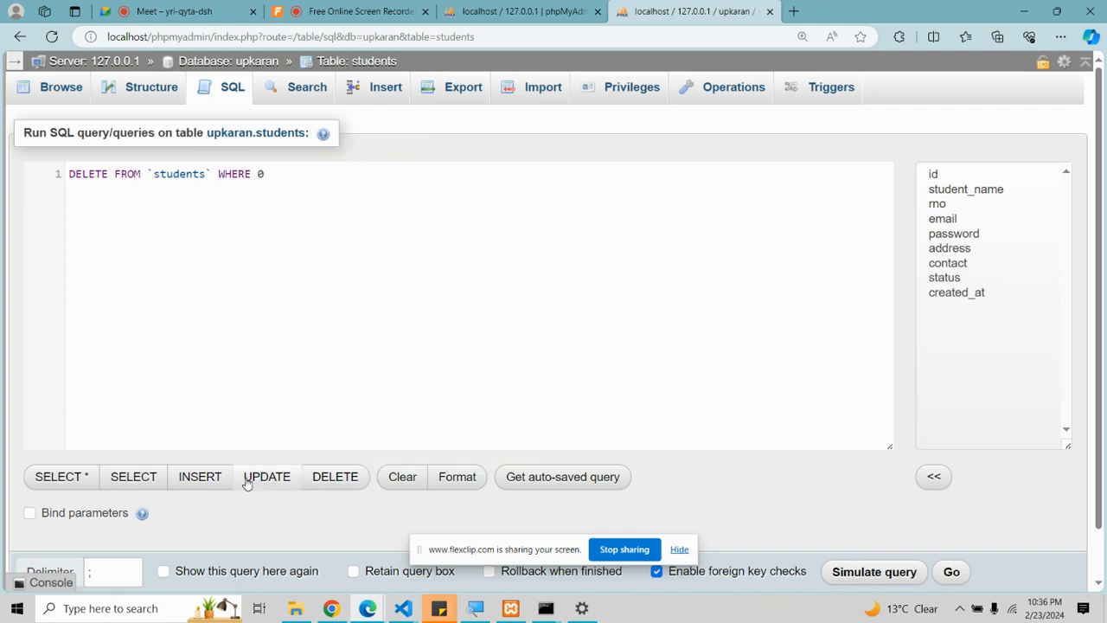
left_click(126, 174)
key("BackSpace")
type("`id`=2")
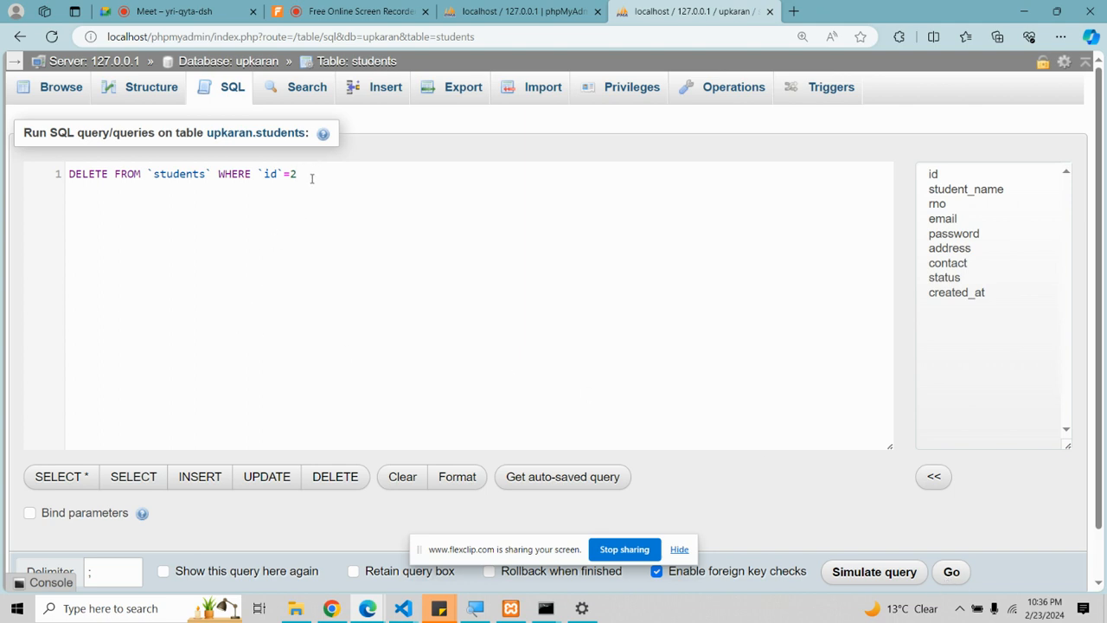
left_click_drag(312, 176, 104, 165)
key("ctrl+c")
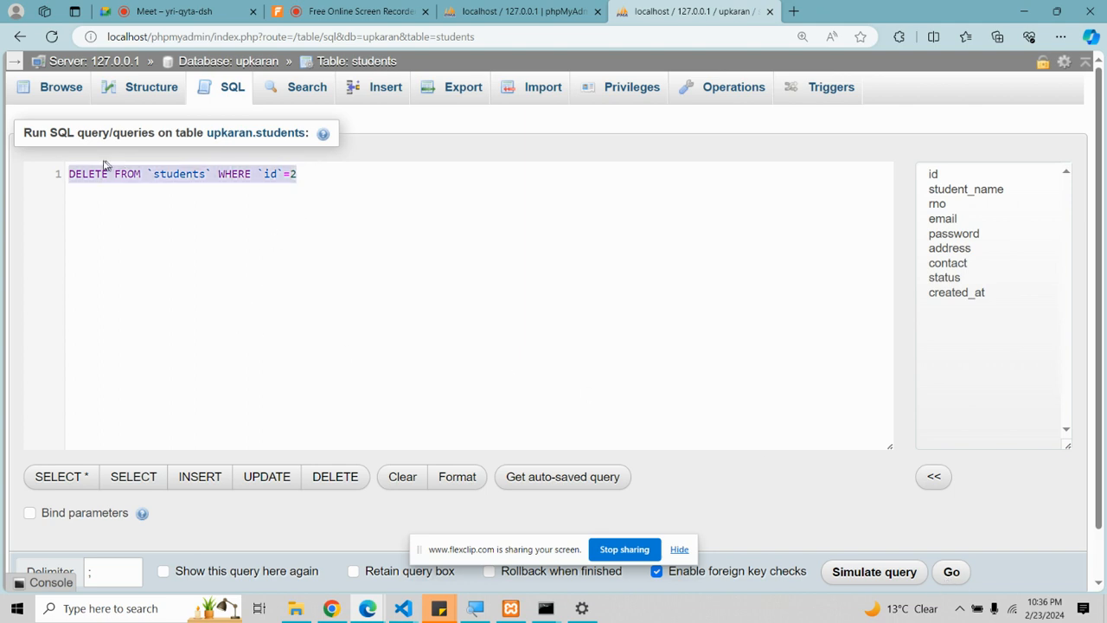
Step: Run and confirm the DELETE, check the remaining row in Browse, then bring up the VS Code notes
left_click(951, 571)
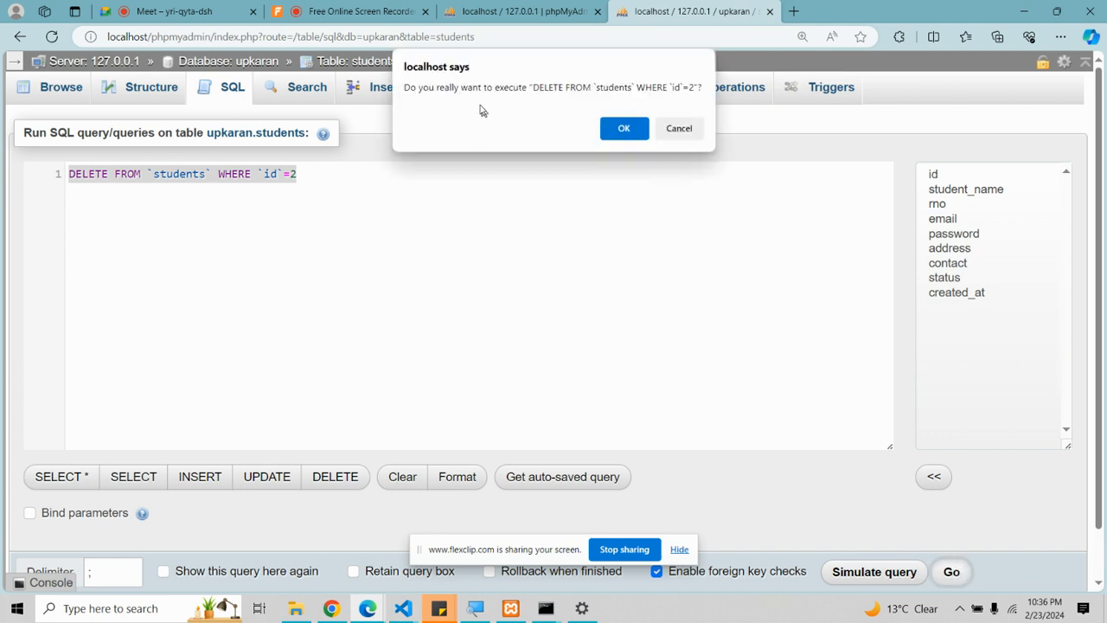
left_click(624, 128)
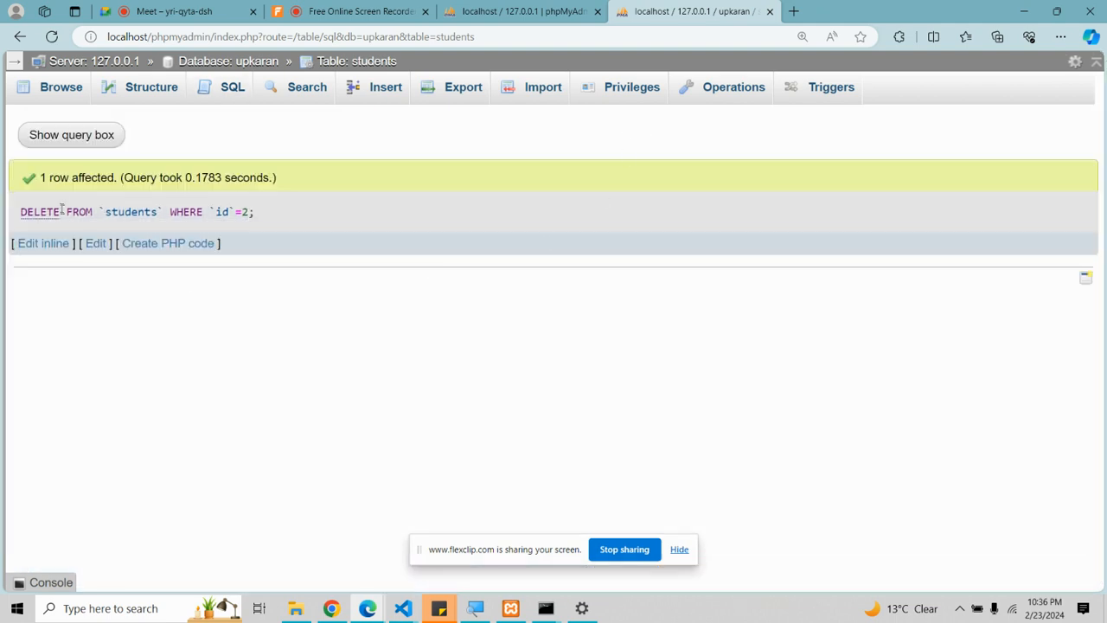
left_click(63, 90)
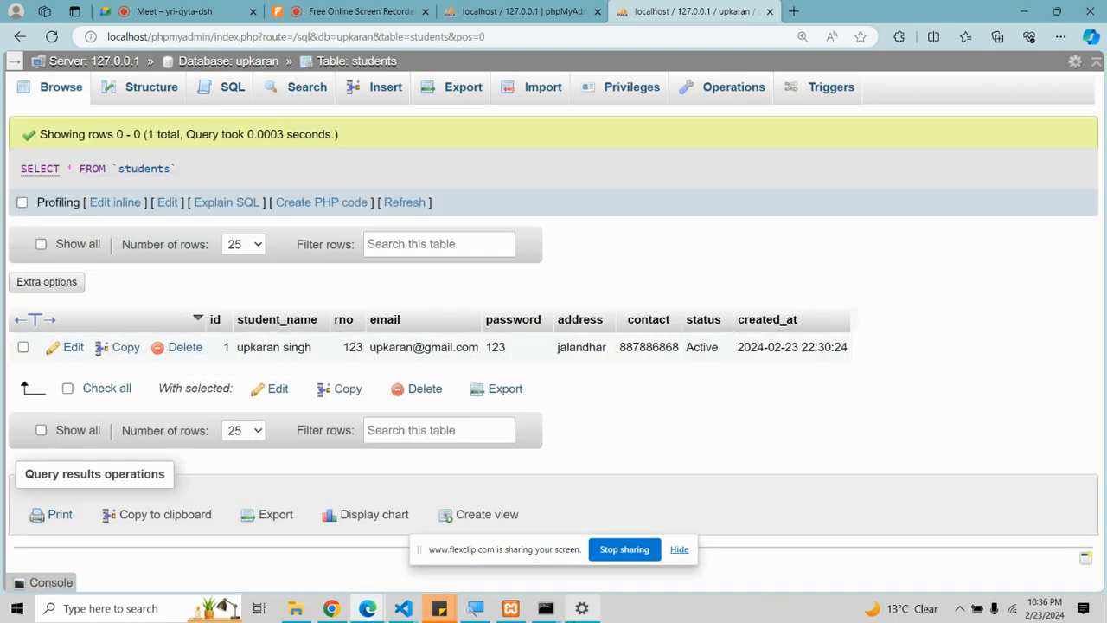
left_click(400, 608)
left_click(328, 534)
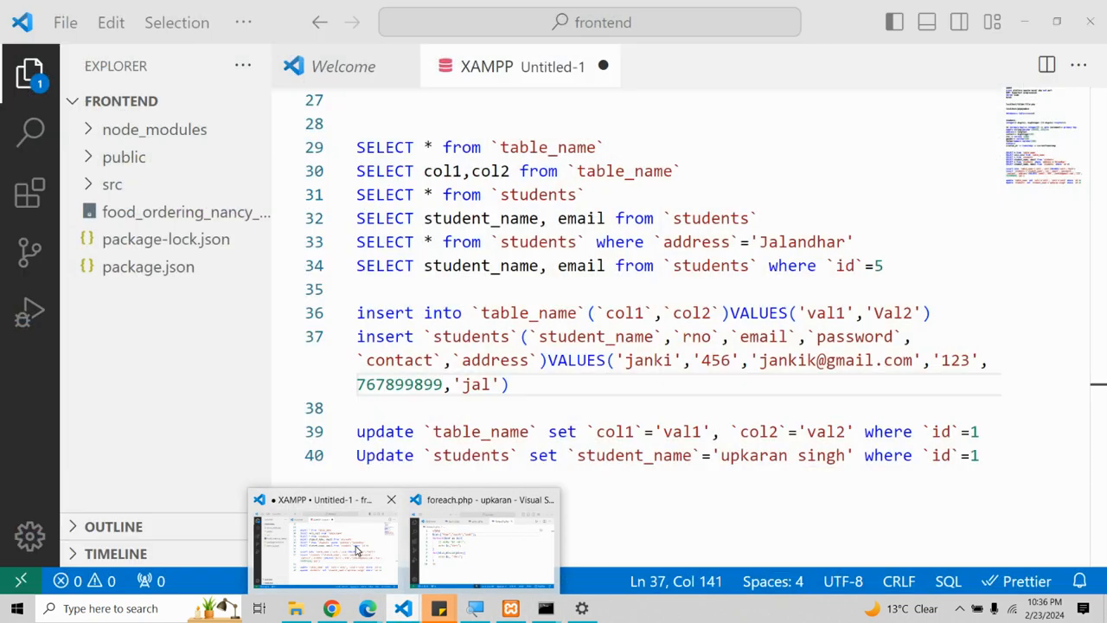
Step: Paste the DELETE FROM `students` WHERE `id`=2 query onto line 42 of the notes
key("Return")
key("Return")
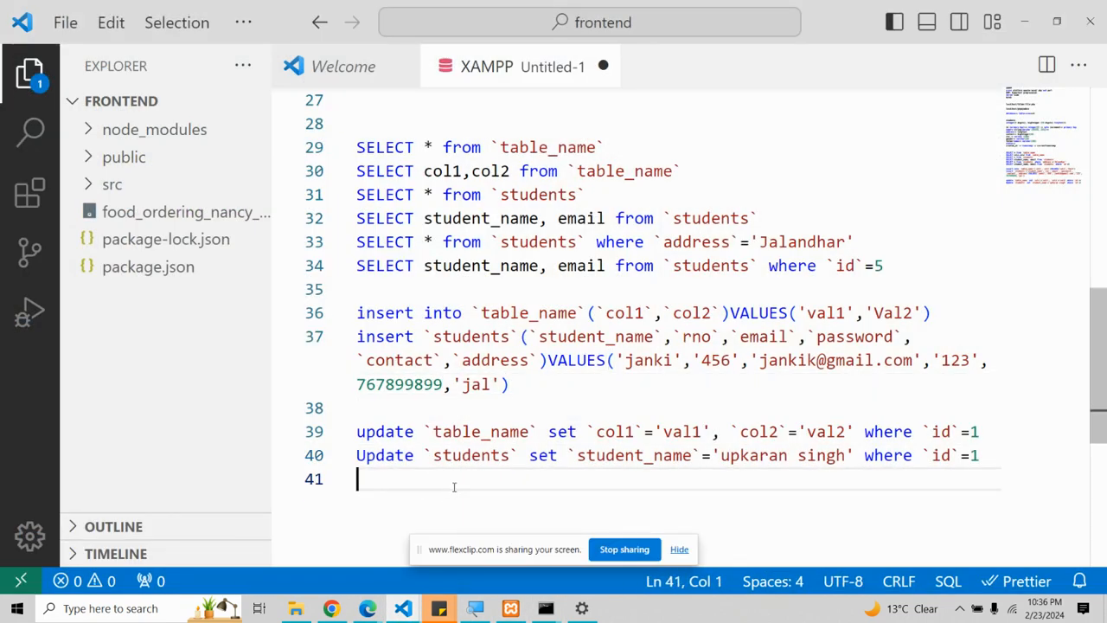
key("ctrl+v")
double_click(519, 502)
double_click(601, 502)
left_click(655, 503)
left_click(677, 504)
scroll(677, 502, "down", 1)
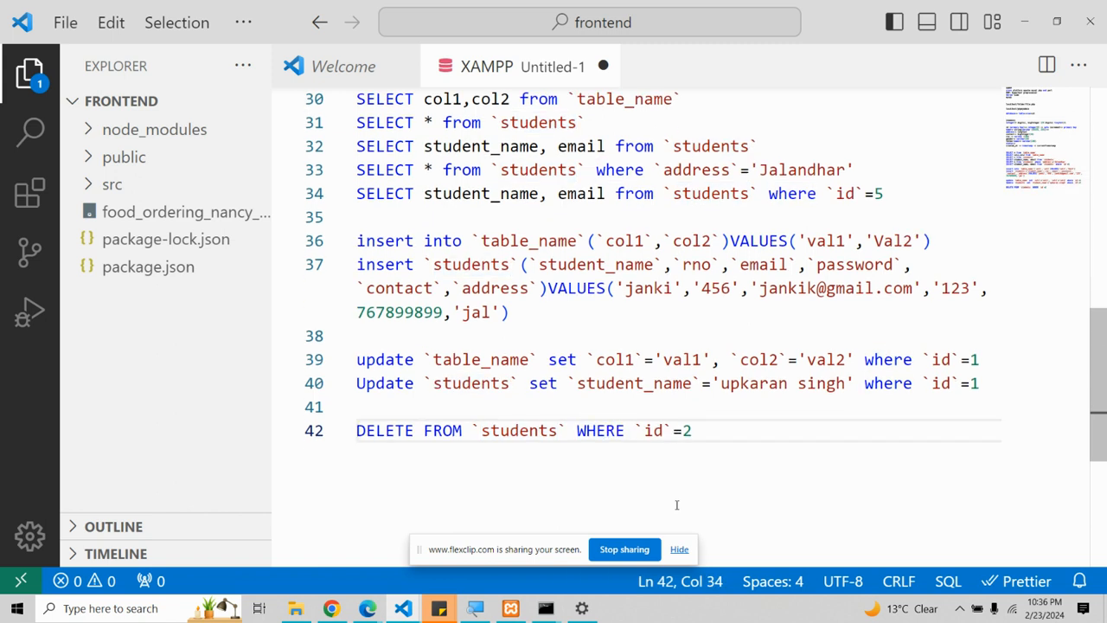
scroll(519, 363, "up", 2)
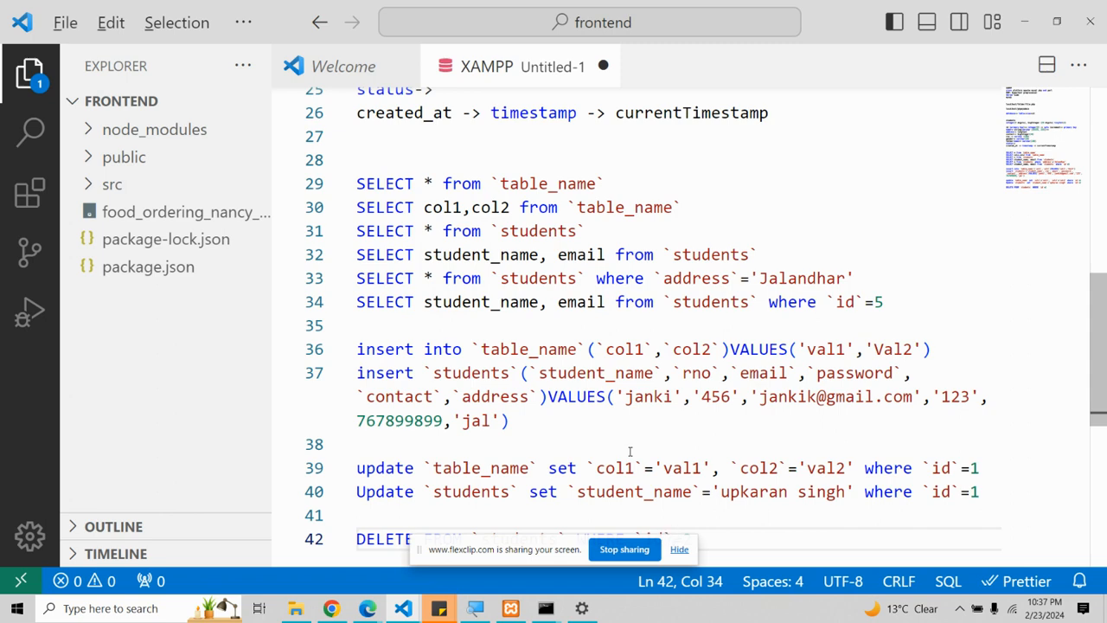
Step: Switch back to phpMyAdmin showing the students table
key("alt+Tab")
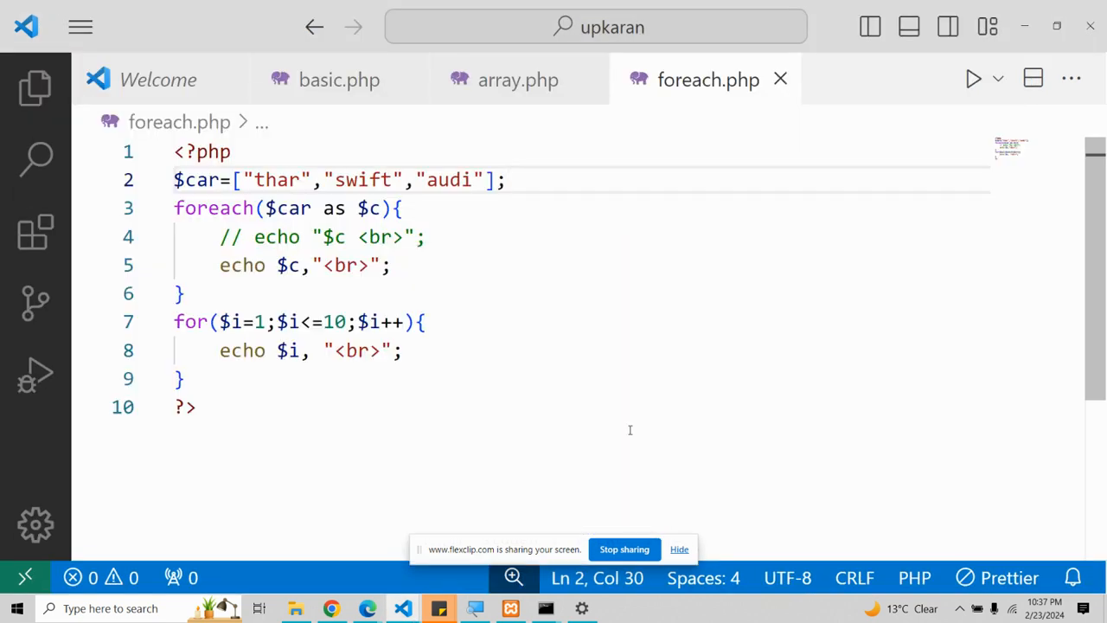
key("alt+Tab")
key("alt+Tab")
key("Tab")
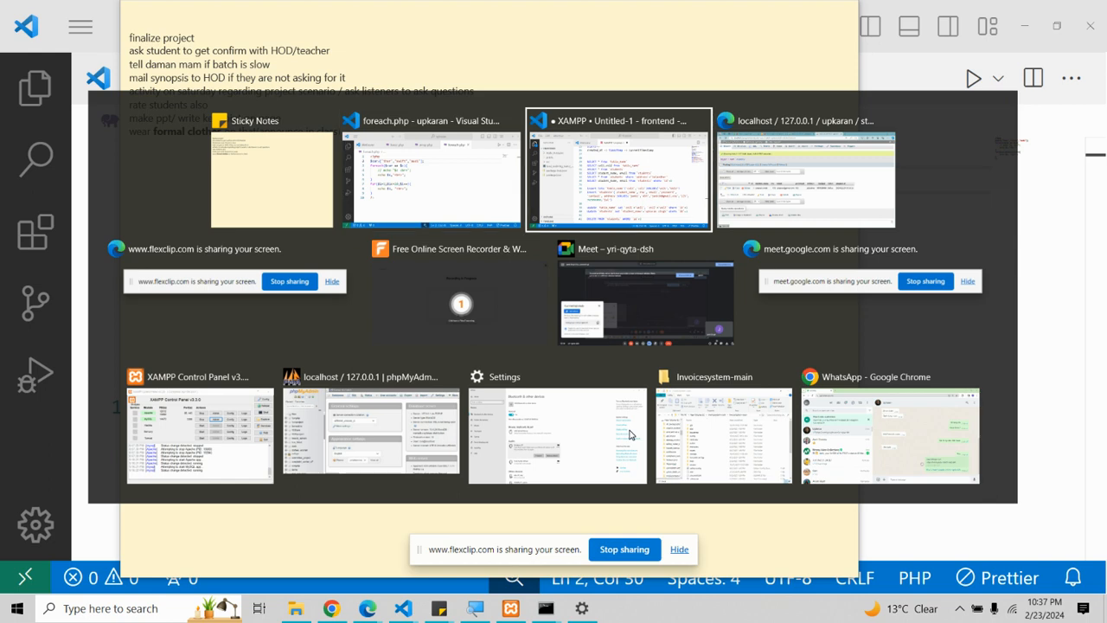
key("Tab")
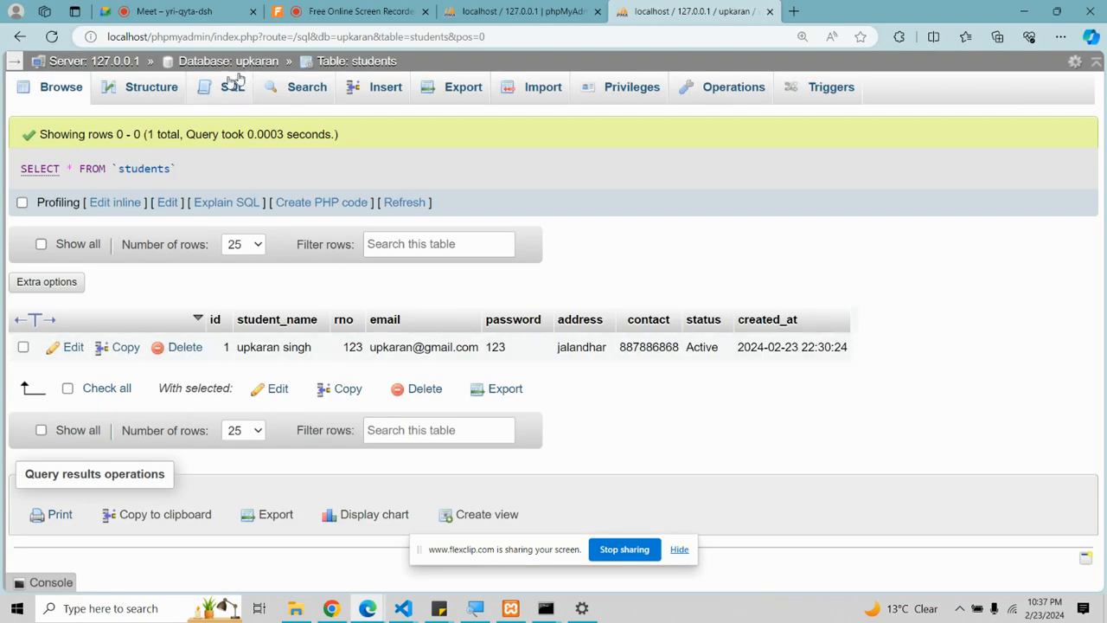
Step: Load an INSERT template for students and drop the id, status and created_at columns
left_click(199, 98)
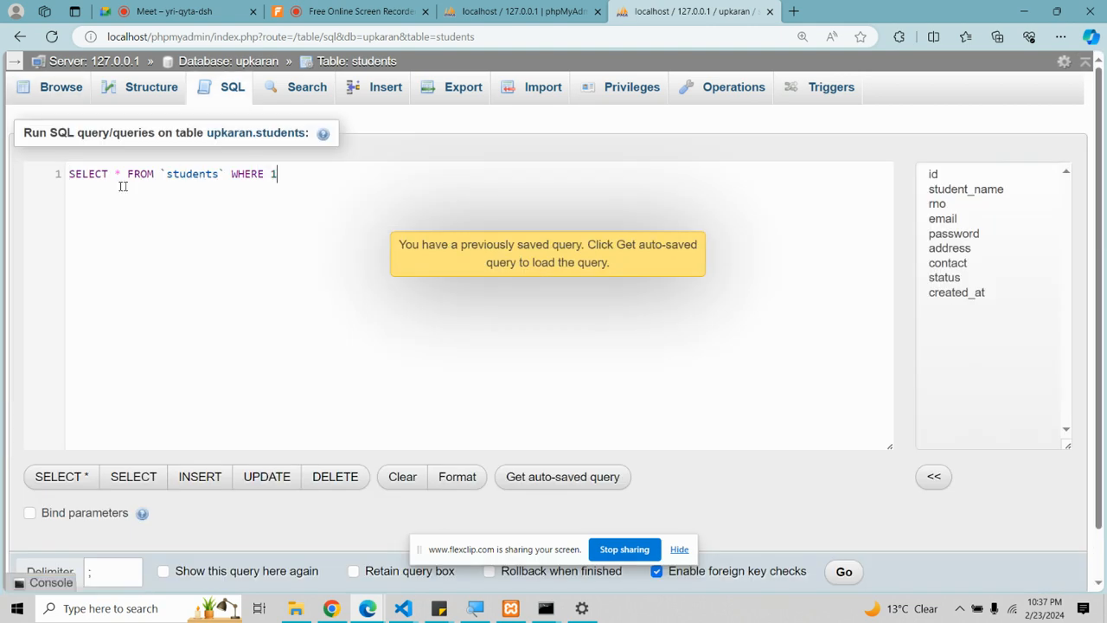
key("ctrl+a")
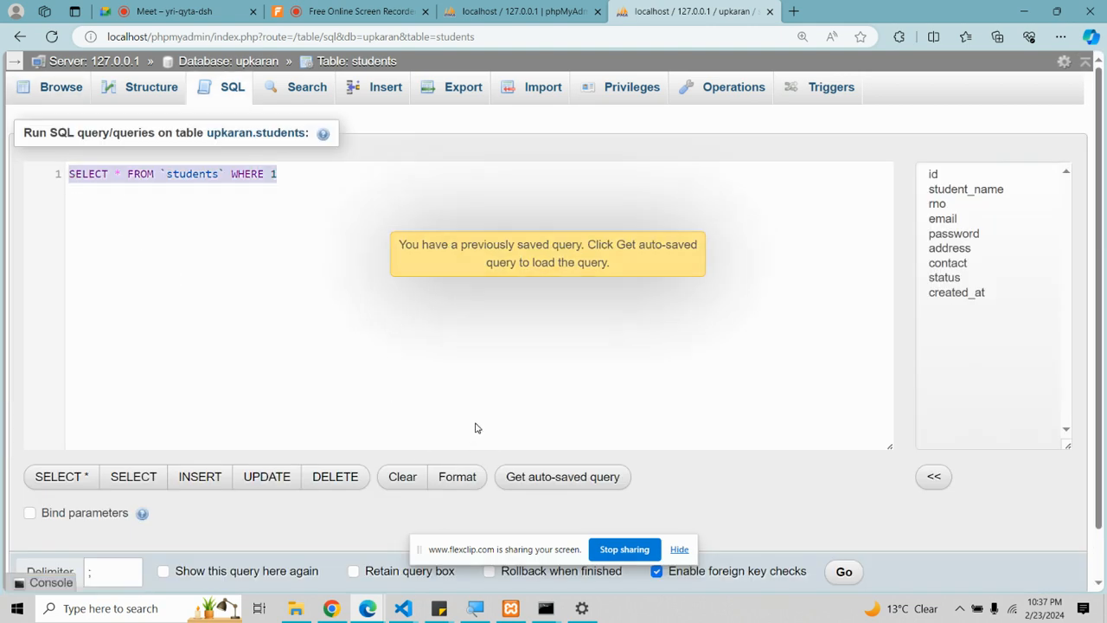
scroll(475, 428, "down", 1)
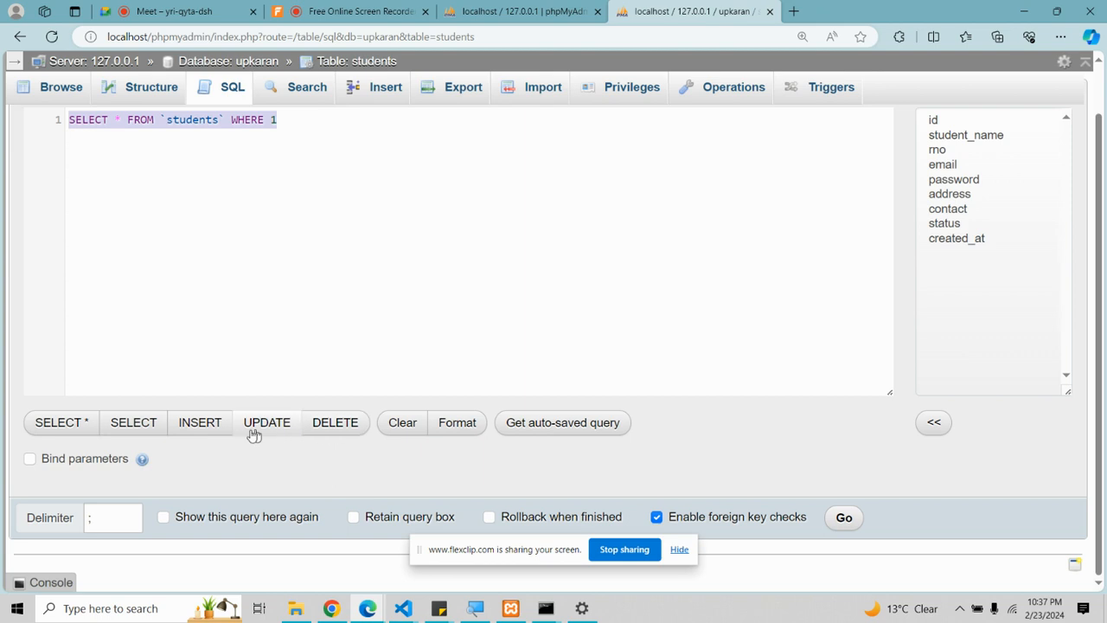
left_click(200, 424)
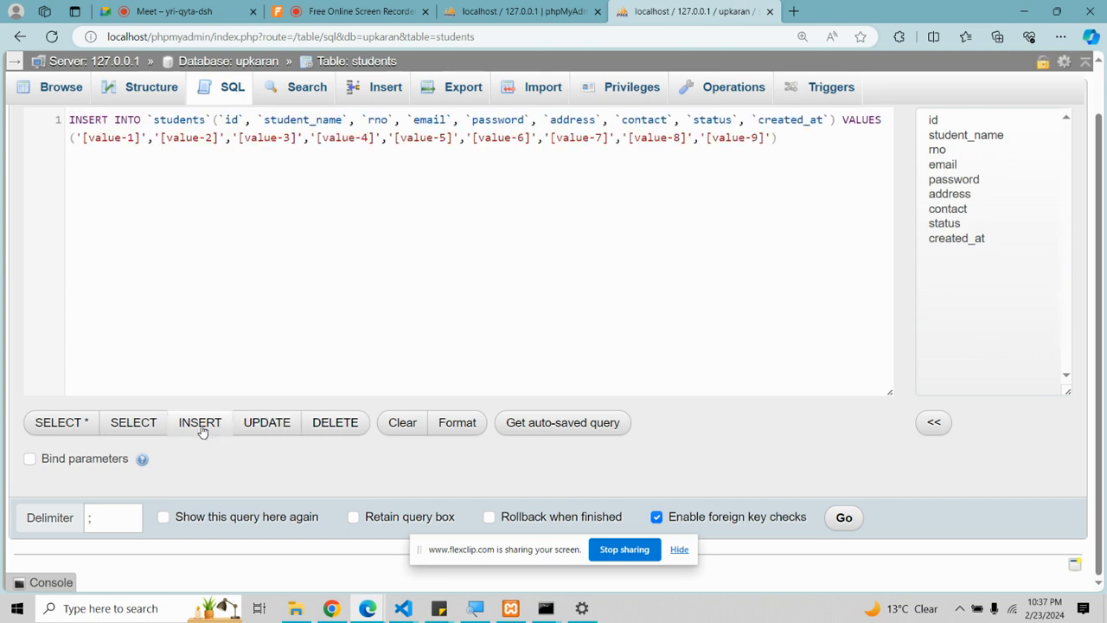
left_click(299, 126)
left_click_drag(260, 119, 220, 118)
key("BackSpace")
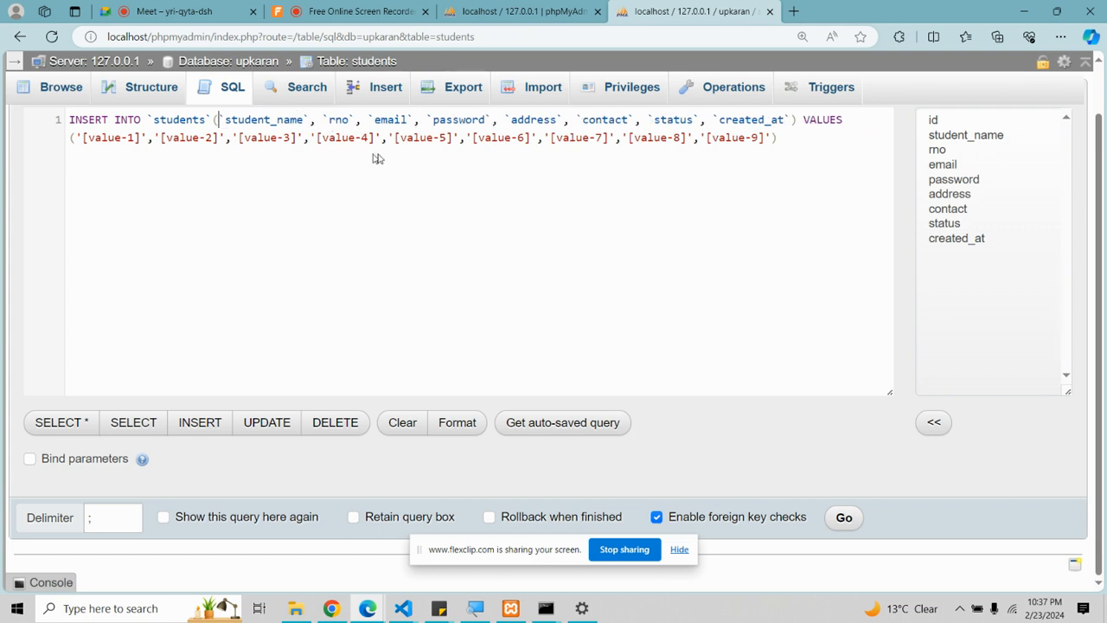
left_click_drag(792, 121, 636, 120)
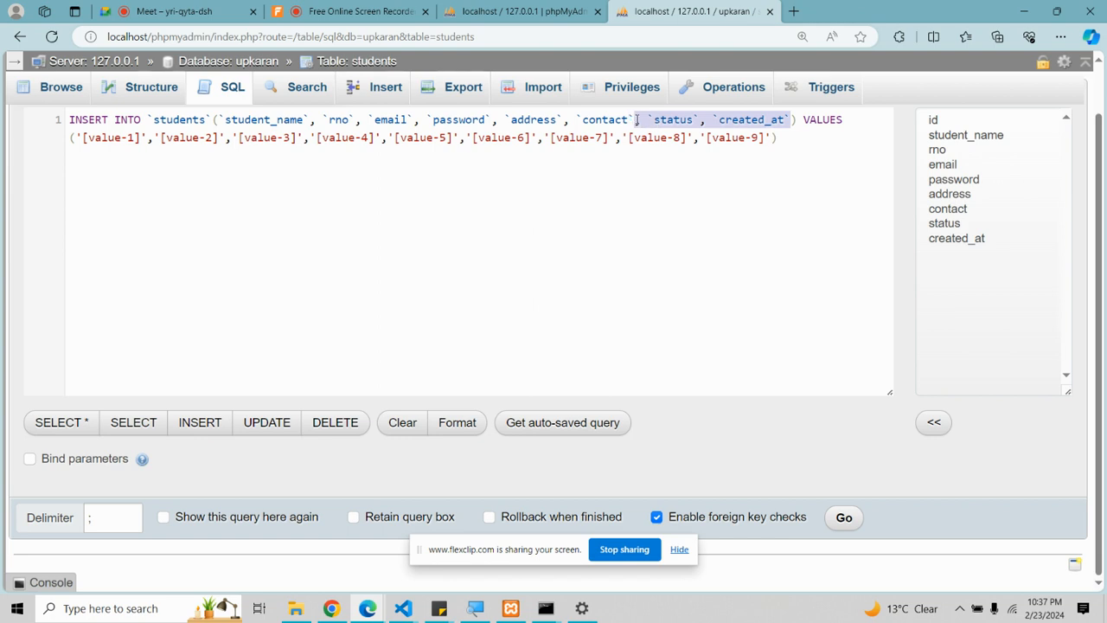
key("BackSpace")
left_click_drag(706, 122, 766, 121)
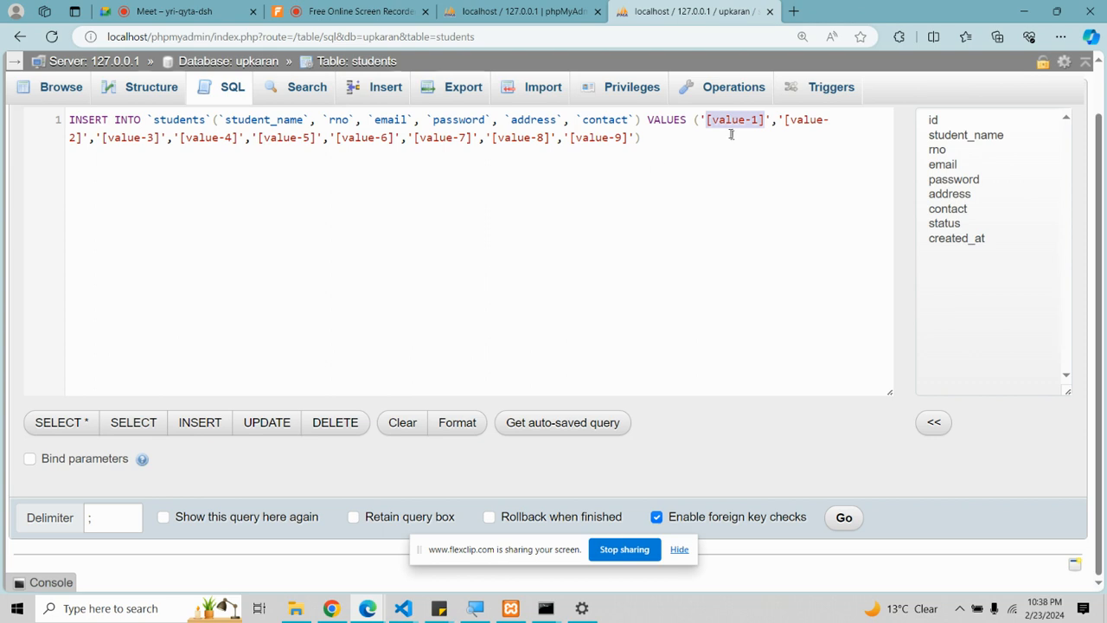
key("BackSpace")
type("abc")
left_click_drag(747, 123, 802, 125)
type("1324")
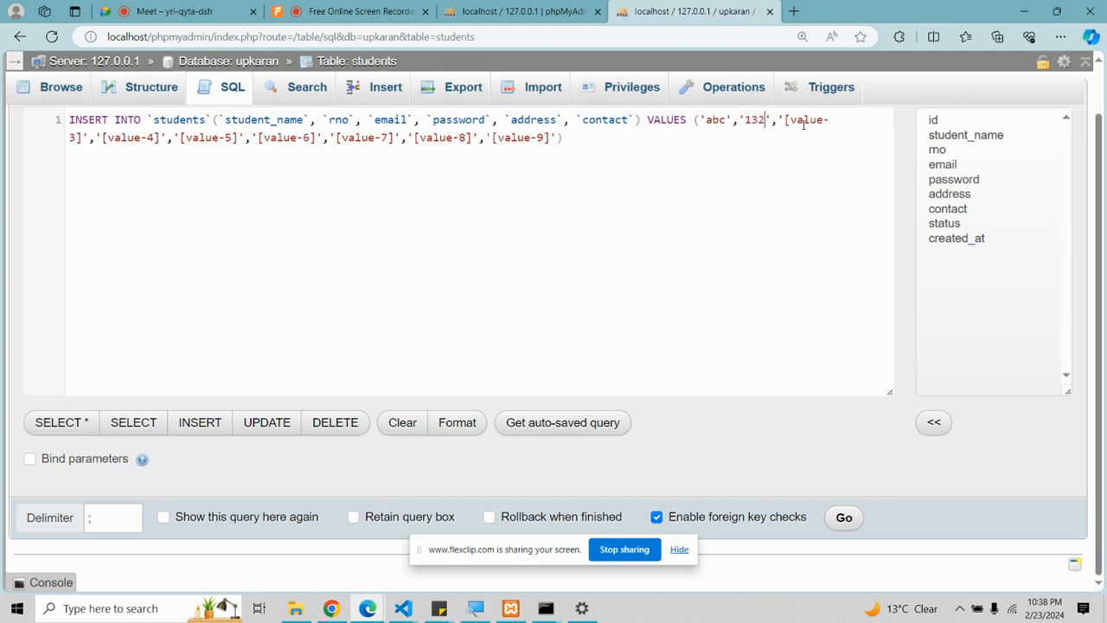
left_click_drag(791, 122, 79, 134)
key("BackSpace")
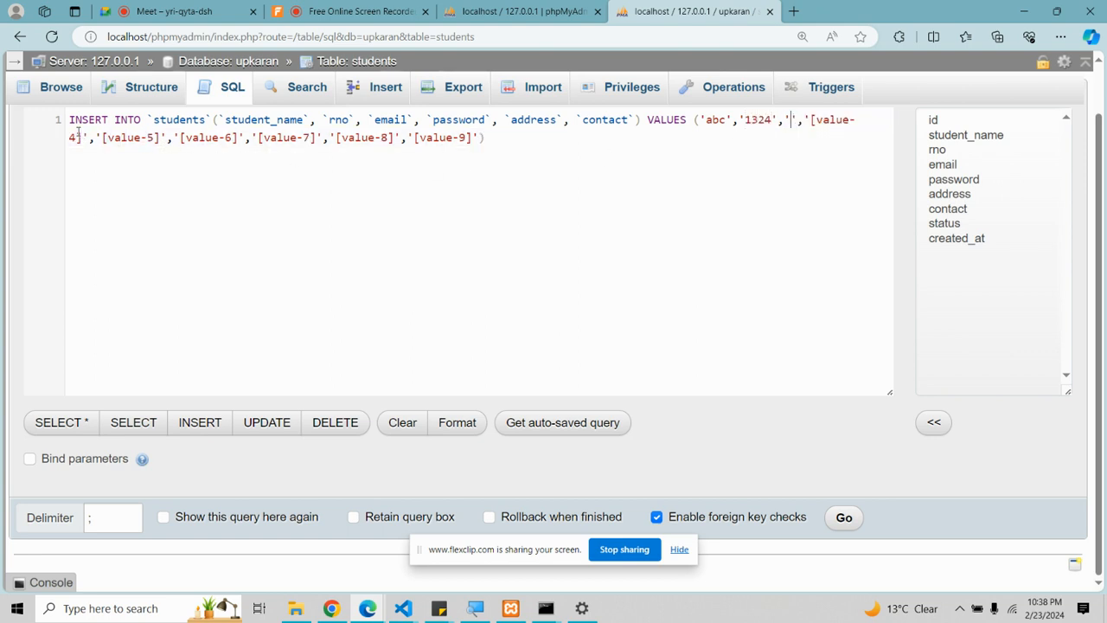
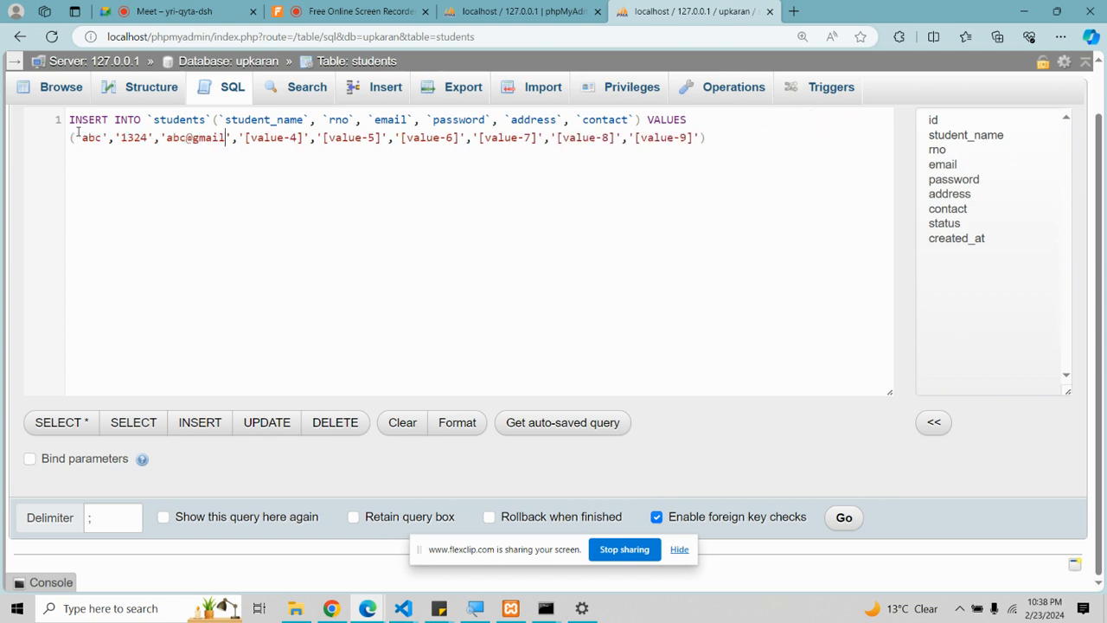
left_click_drag(270, 139, 328, 138)
type("123")
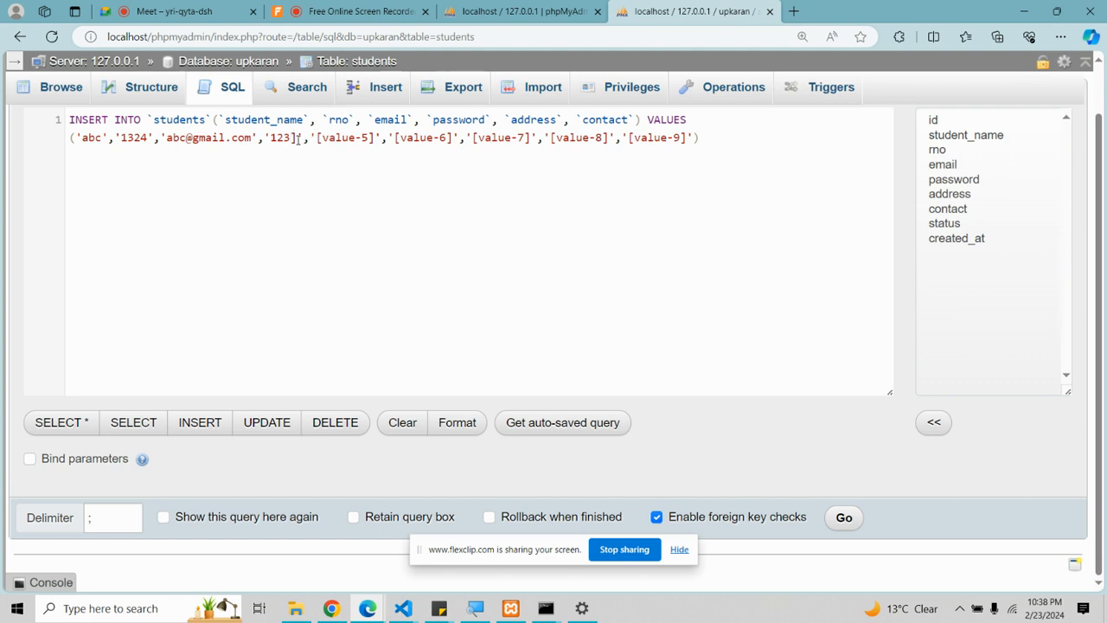
key("Delete")
Step: Add address jal and a contact number, and delete the leftover placeholder values
left_click_drag(310, 140, 374, 140)
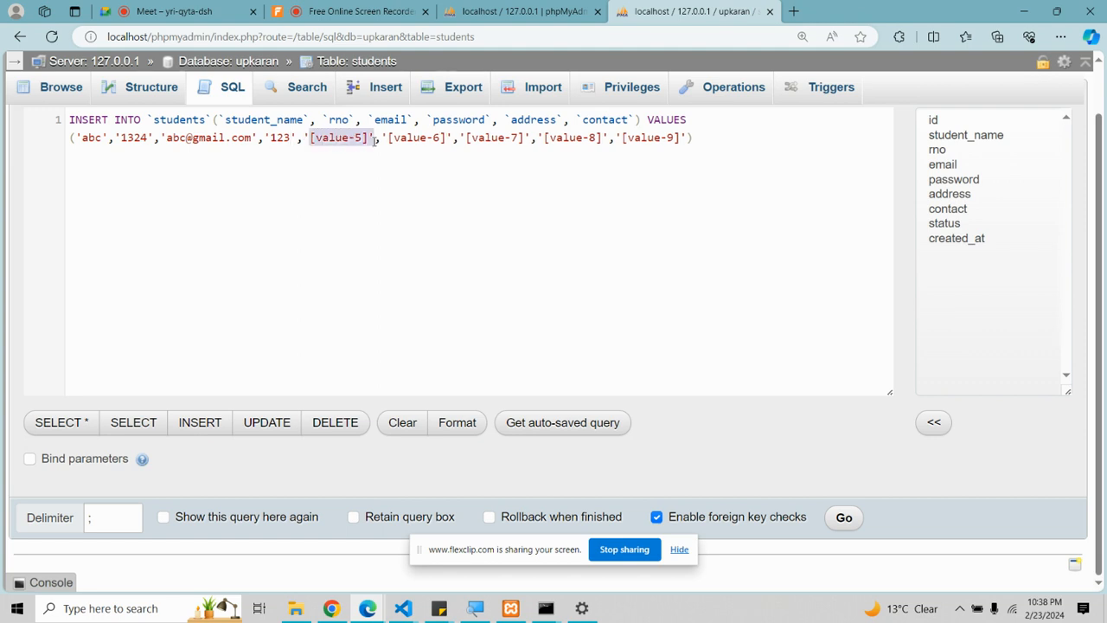
key("BackSpace")
type("jal")
left_click_drag(346, 146, 408, 144)
key("BackSpace")
key("Right")
key("BackSpace")
key("BackSpace")
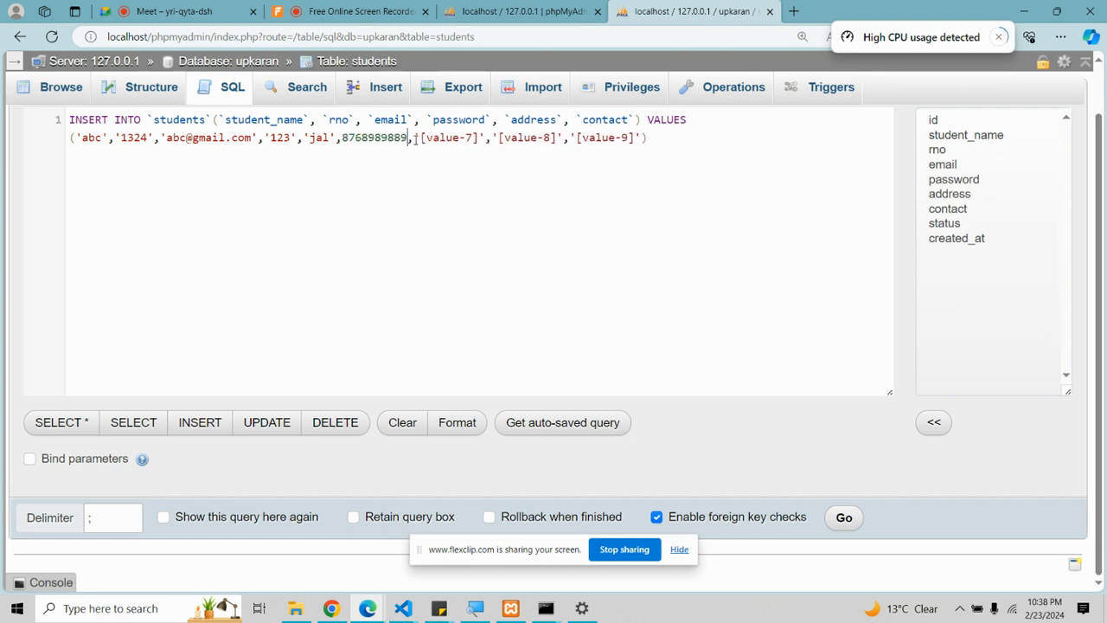
left_click_drag(409, 138, 641, 139)
key("BackSpace")
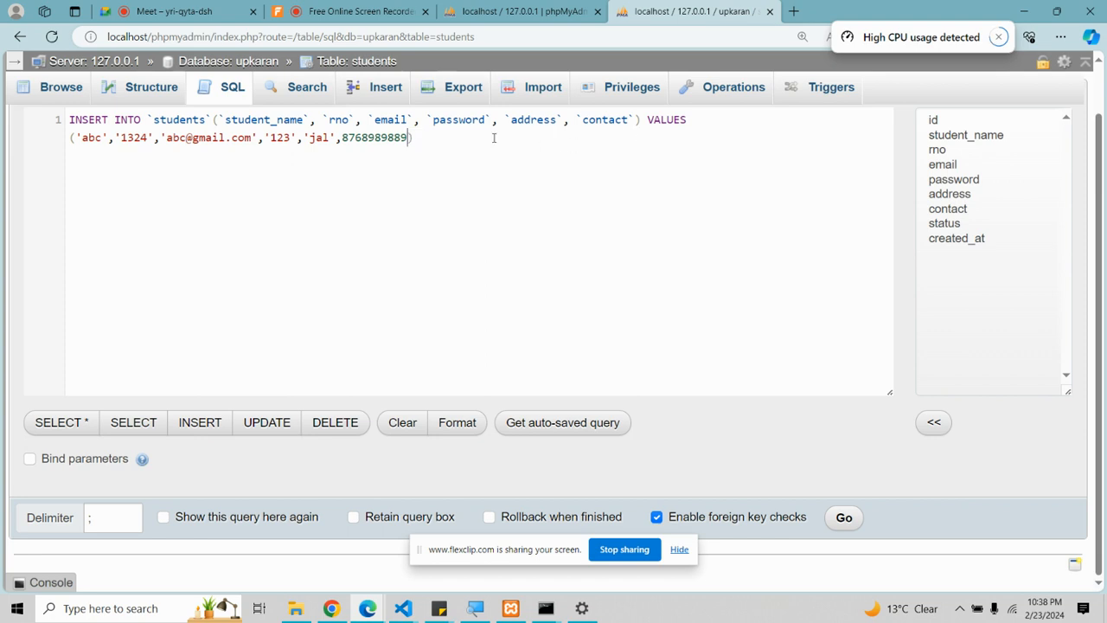
Step: Run the insert, browse both rows, then load a DELETE query template
left_click(844, 518)
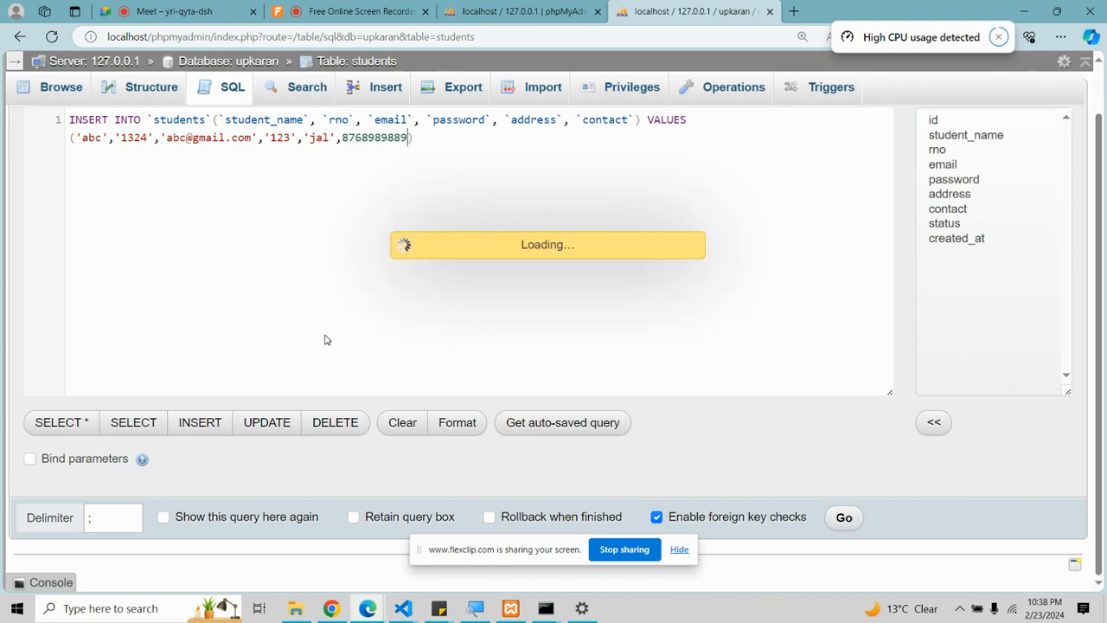
left_click(63, 84)
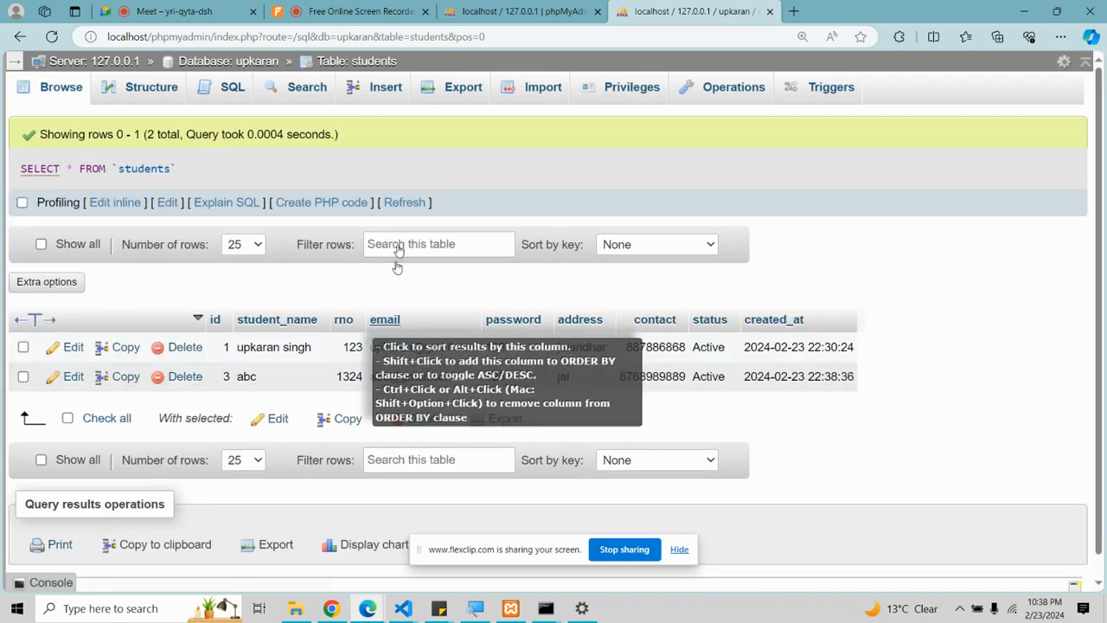
left_click(221, 91)
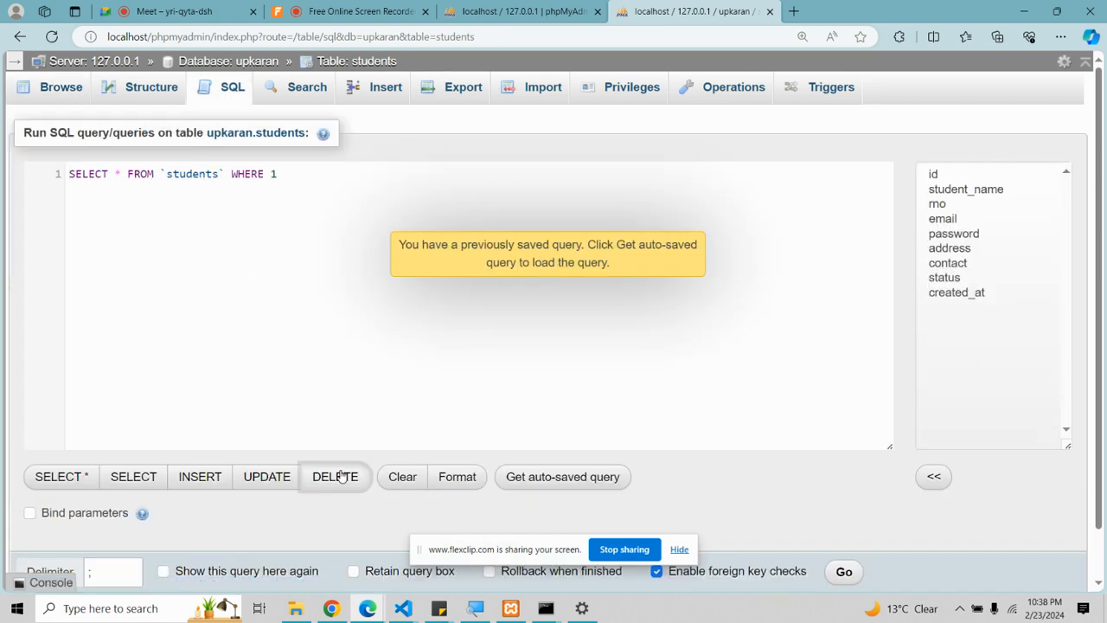
left_click(339, 476)
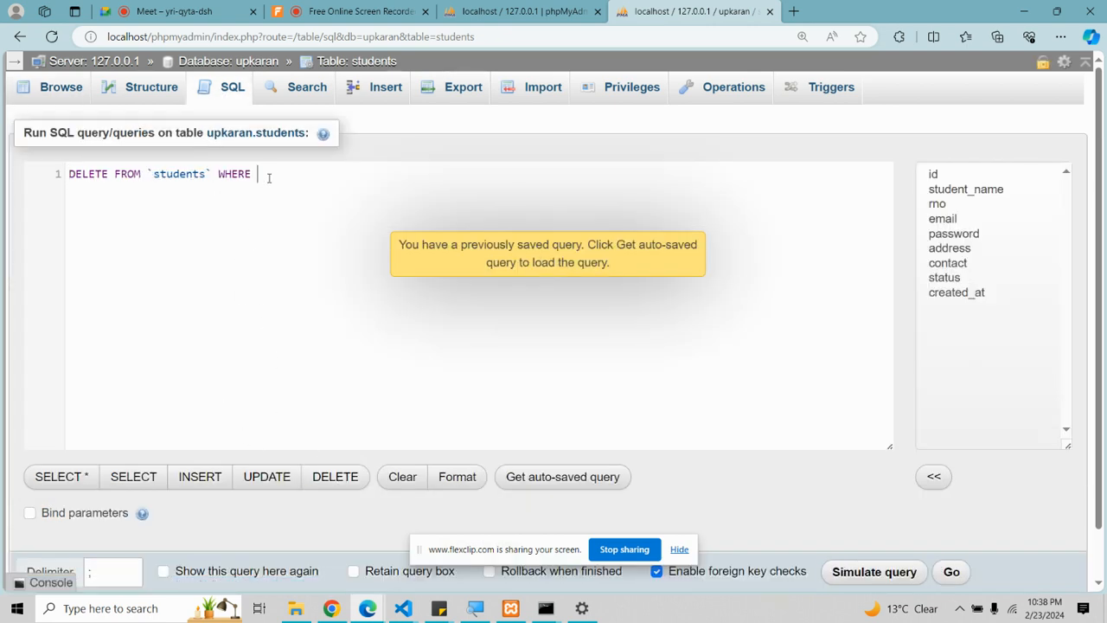
Step: Try the UPDATE and SELECT templates, settling on a SELECT that lists every students column
left_click(266, 477)
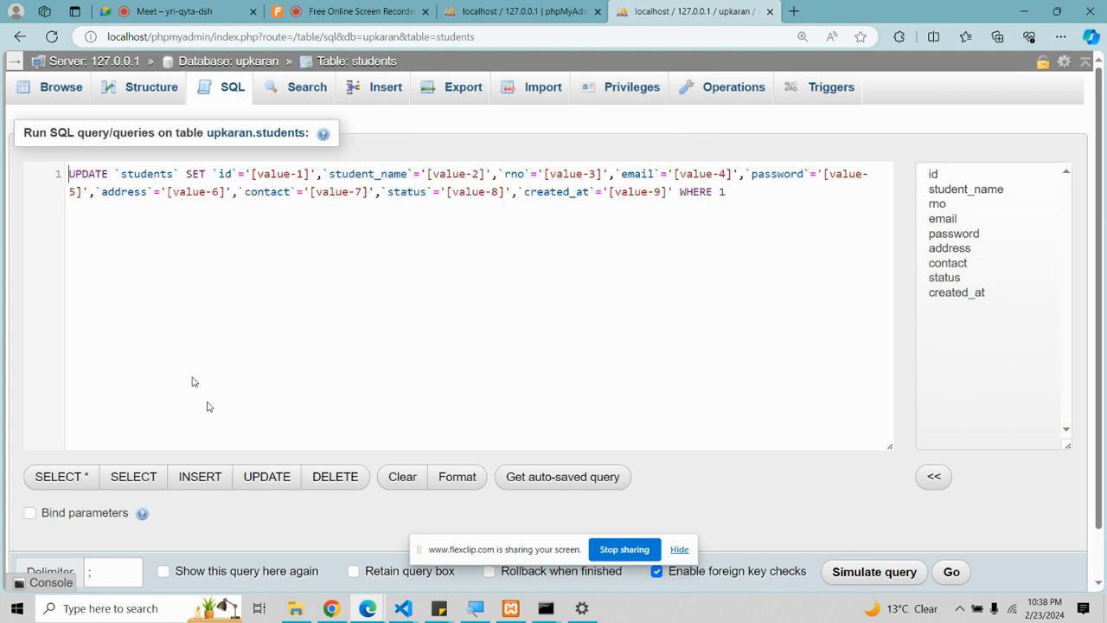
left_click_drag(220, 173, 437, 192)
left_click_drag(744, 202, 92, 167)
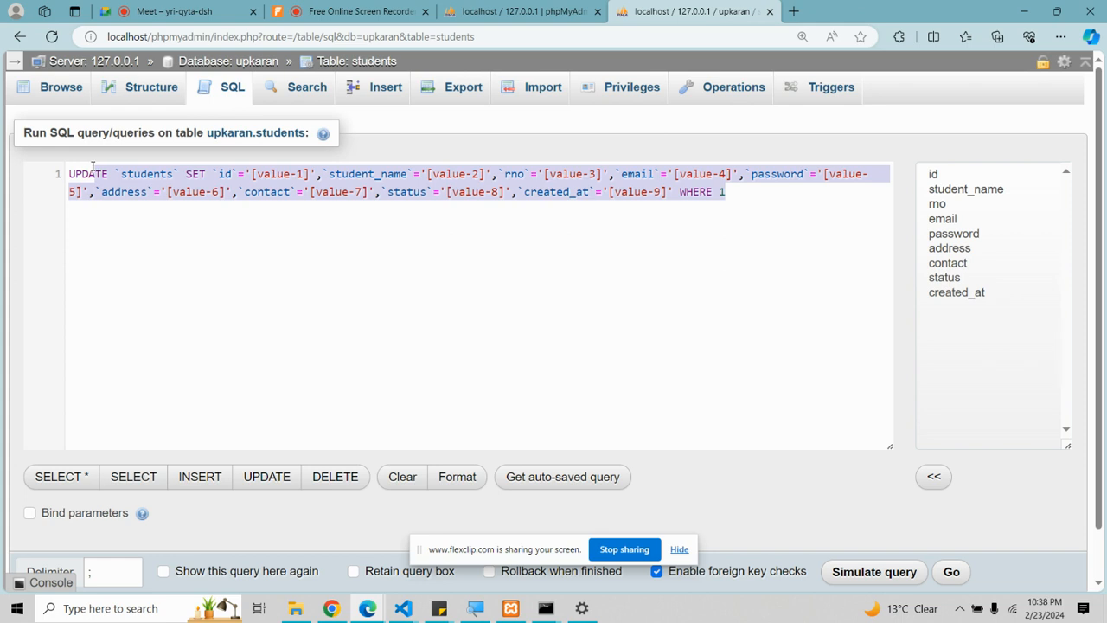
left_click(729, 197)
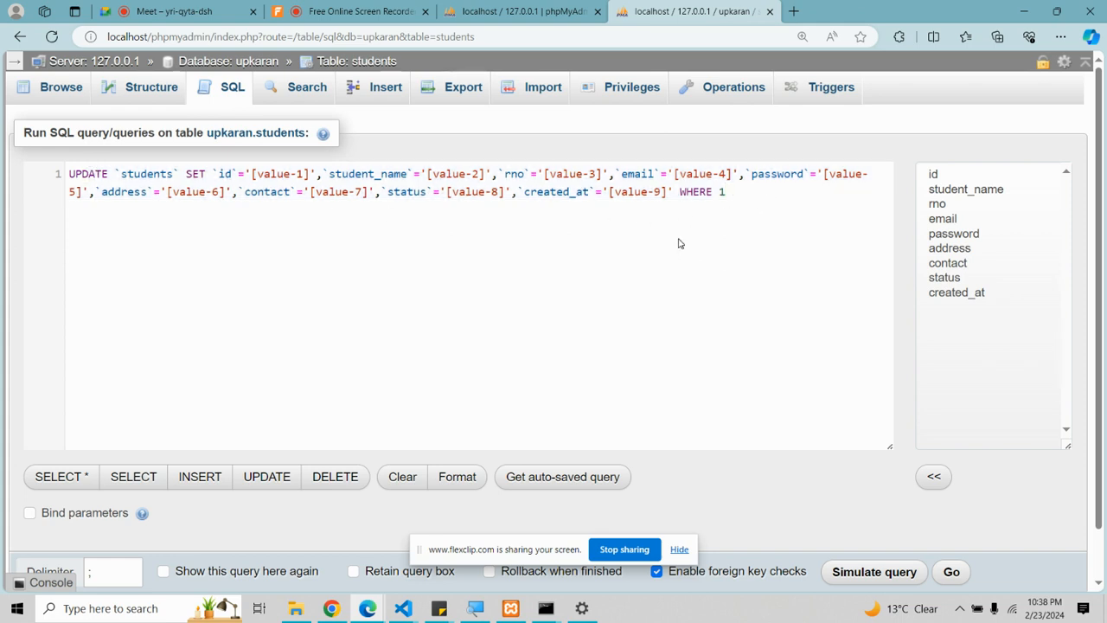
left_click(52, 485)
left_click(133, 477)
left_click(74, 477)
left_click(942, 219)
left_click(943, 236)
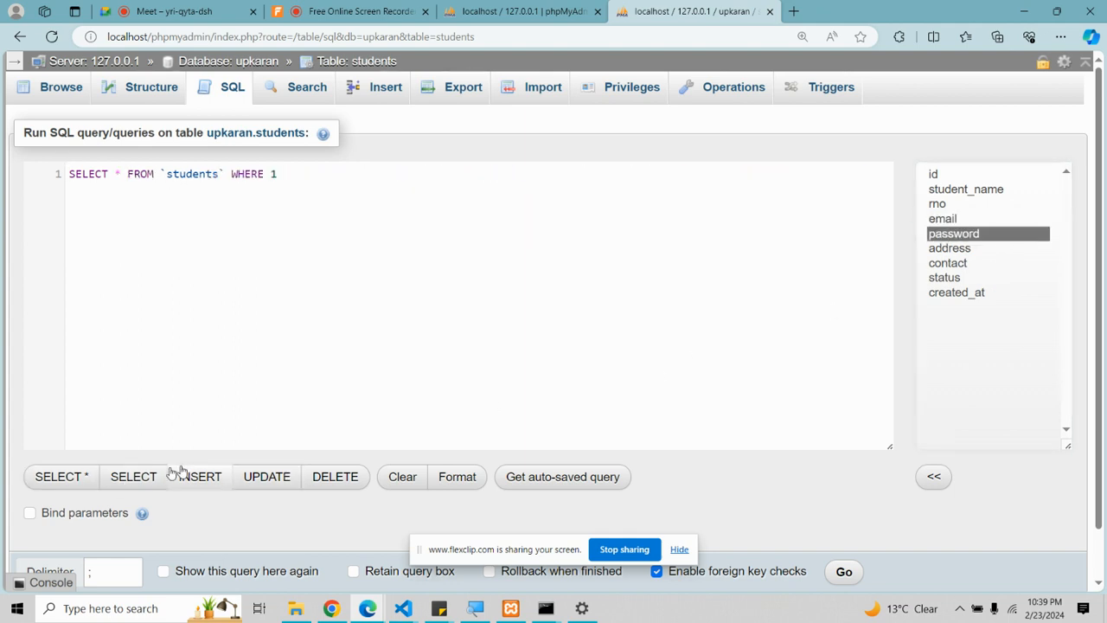
left_click(143, 475)
Step: Trim the query to id, student_name and rno with WHERE `id`=1 and run it
left_click_drag(117, 175, 490, 179)
left_click(529, 227)
left_click_drag(730, 170, 292, 176)
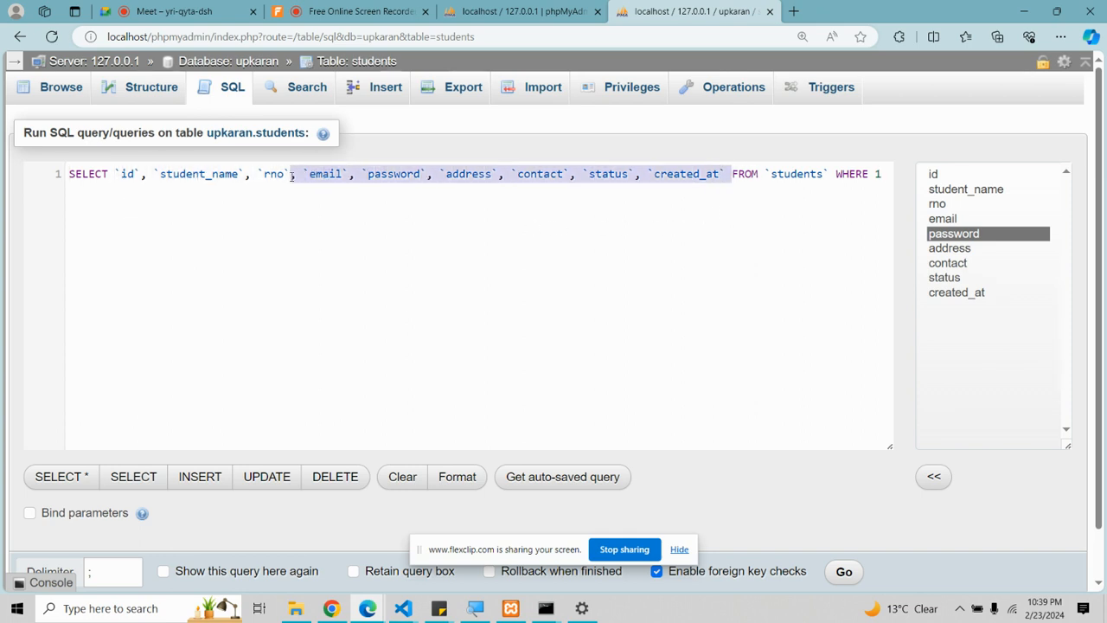
key("BackSpace")
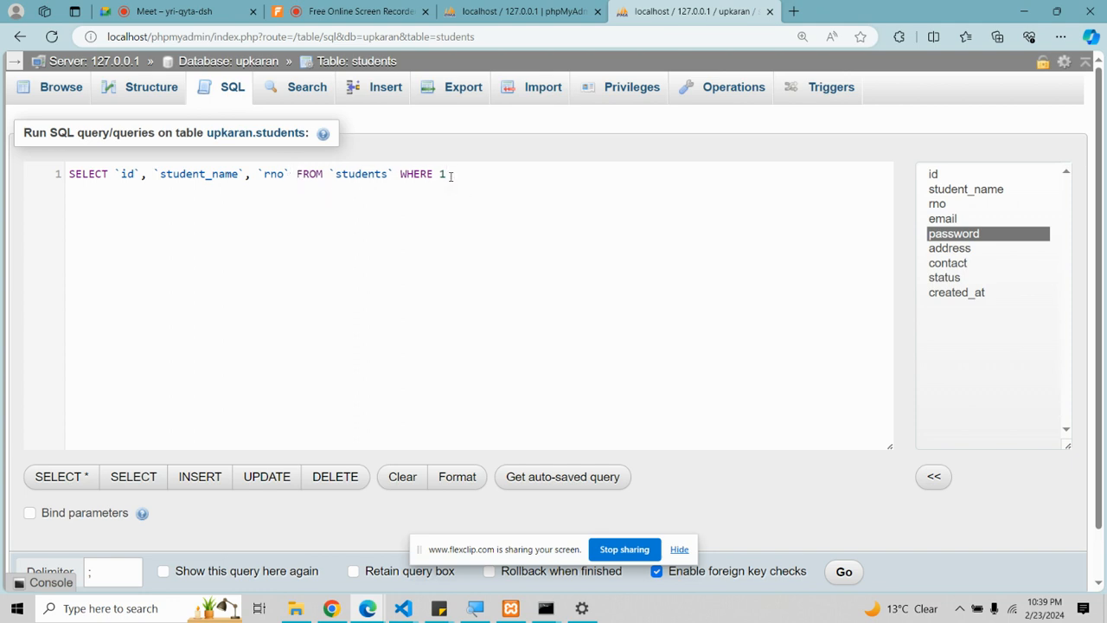
type("`")
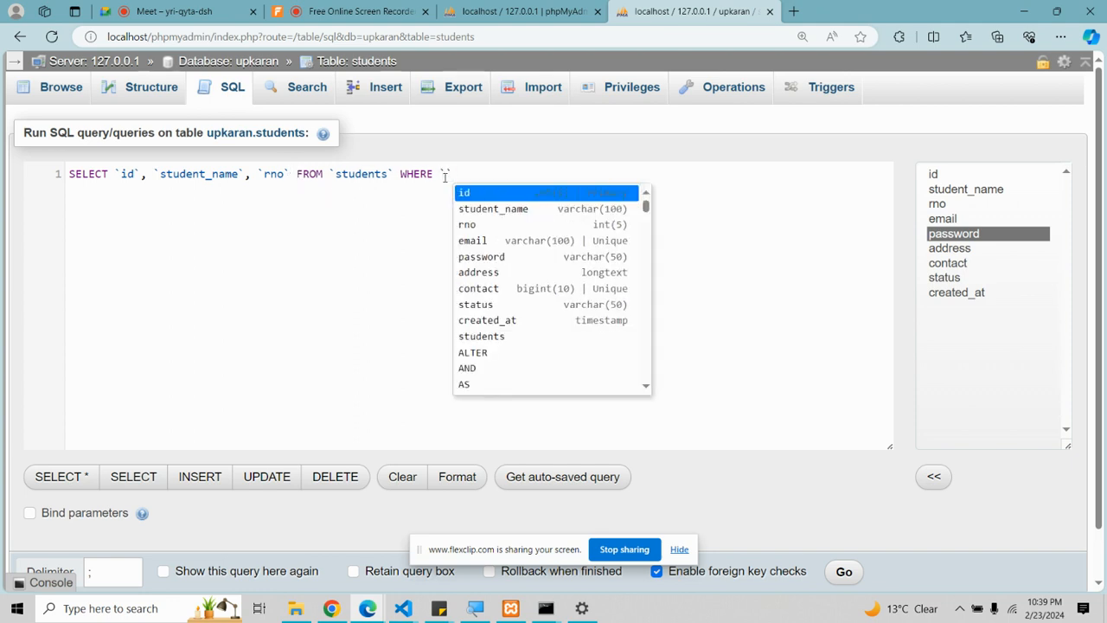
key("Return")
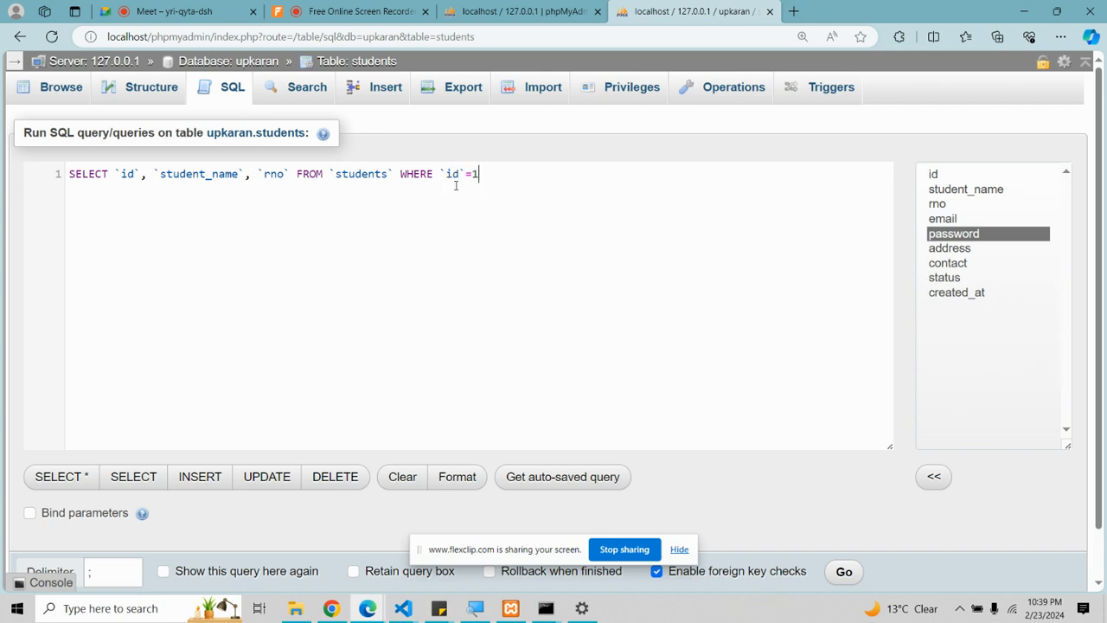
left_click(843, 572)
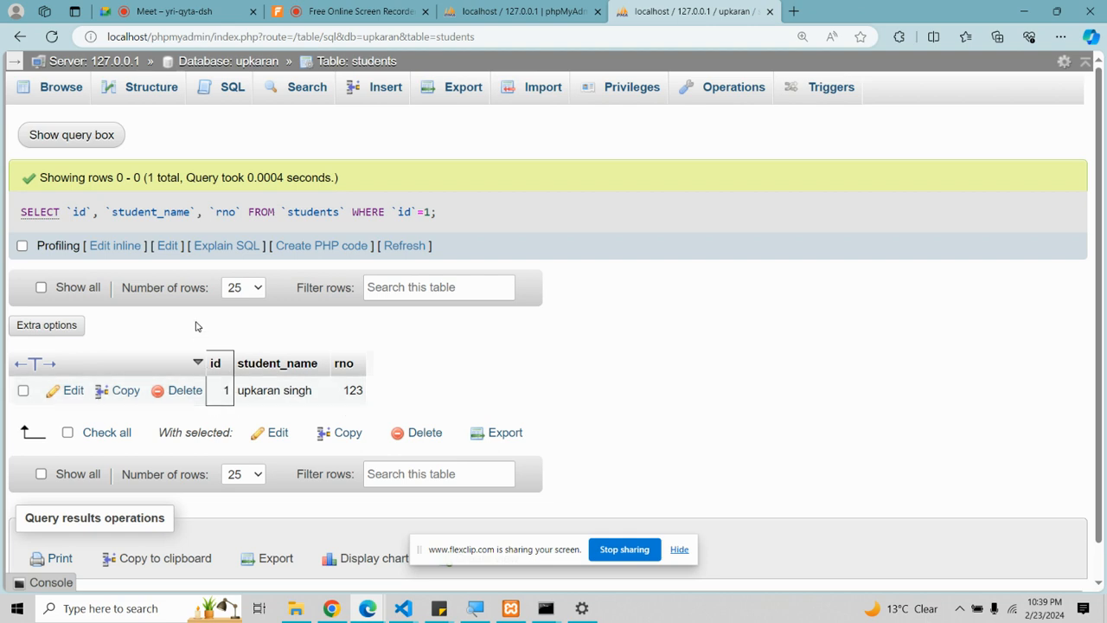
left_click(227, 89)
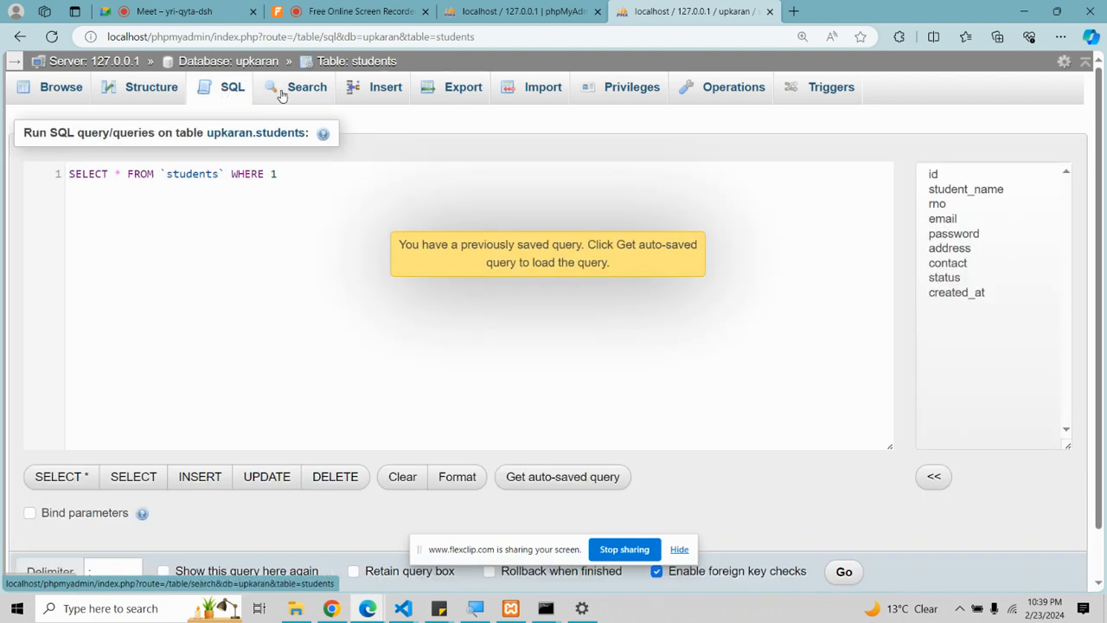
Step: Search the students table for rno 123, then go to the Insert form
left_click(298, 87)
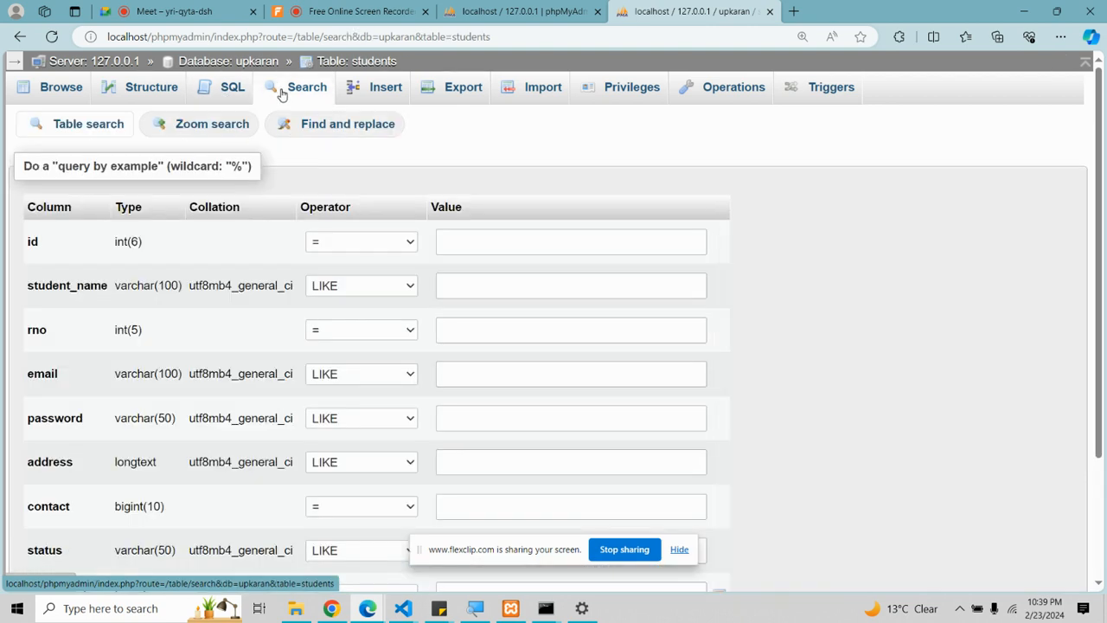
scroll(170, 273, "down", 1)
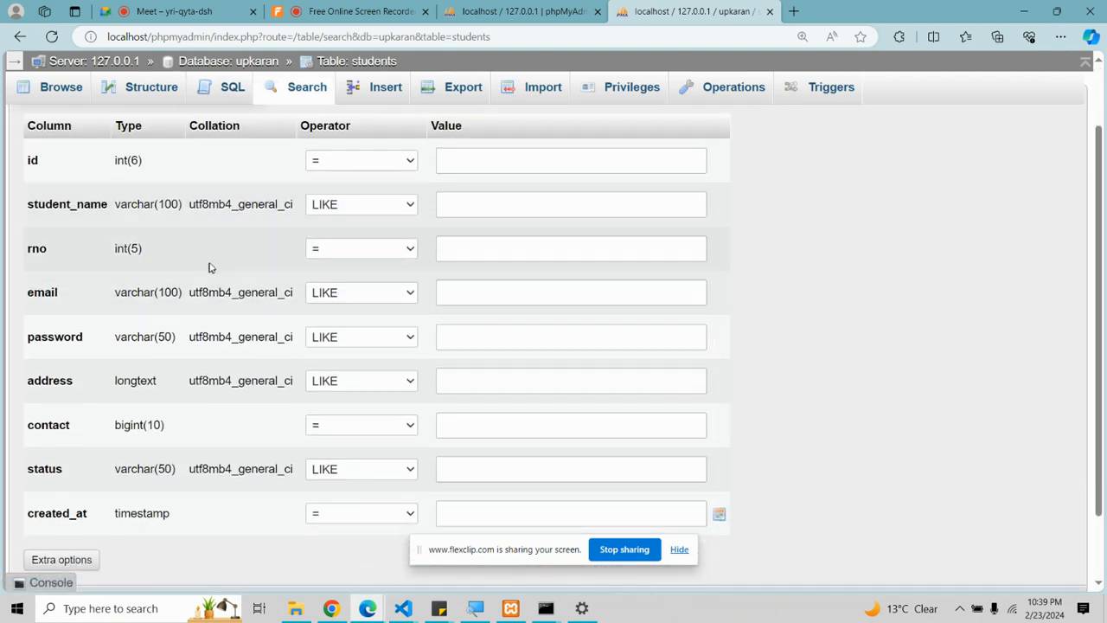
left_click(485, 256)
type("123")
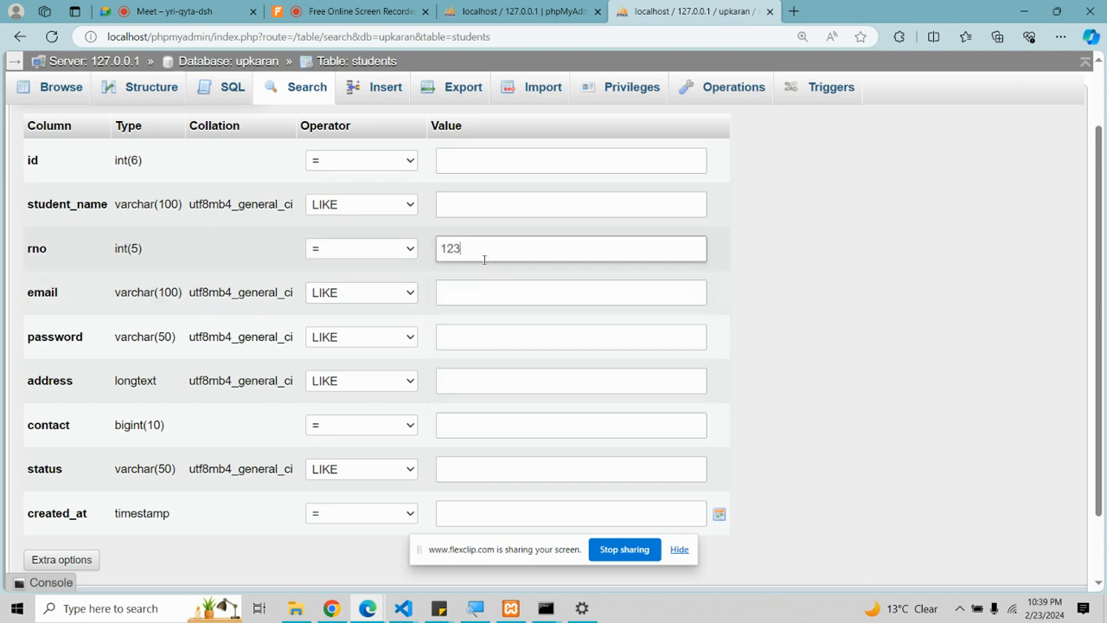
scroll(485, 258, "down", 1)
left_click(32, 522)
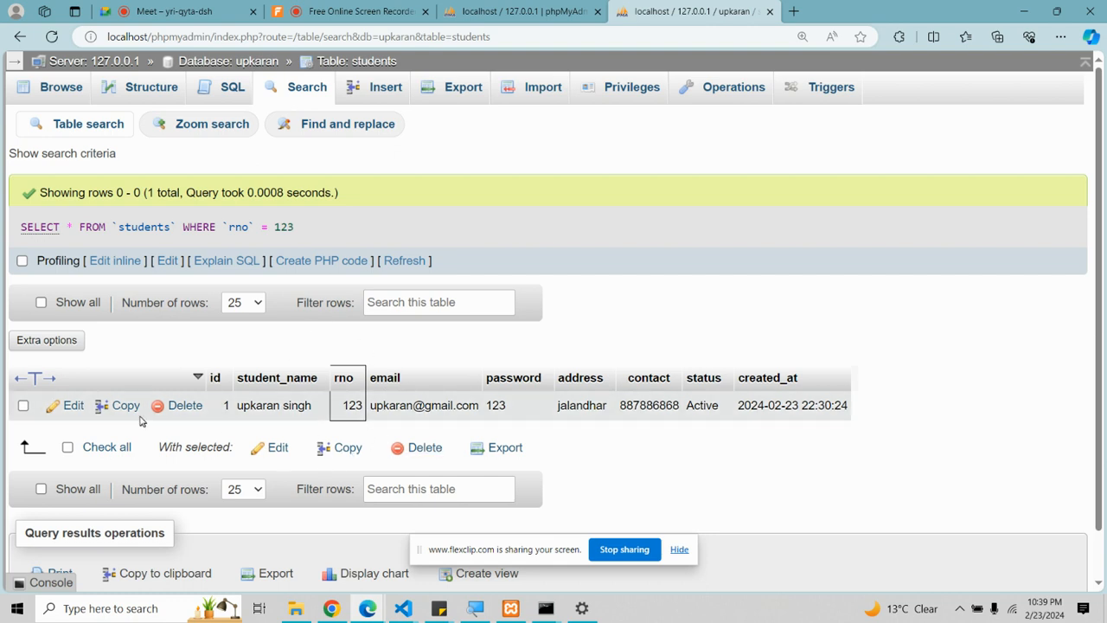
left_click(387, 100)
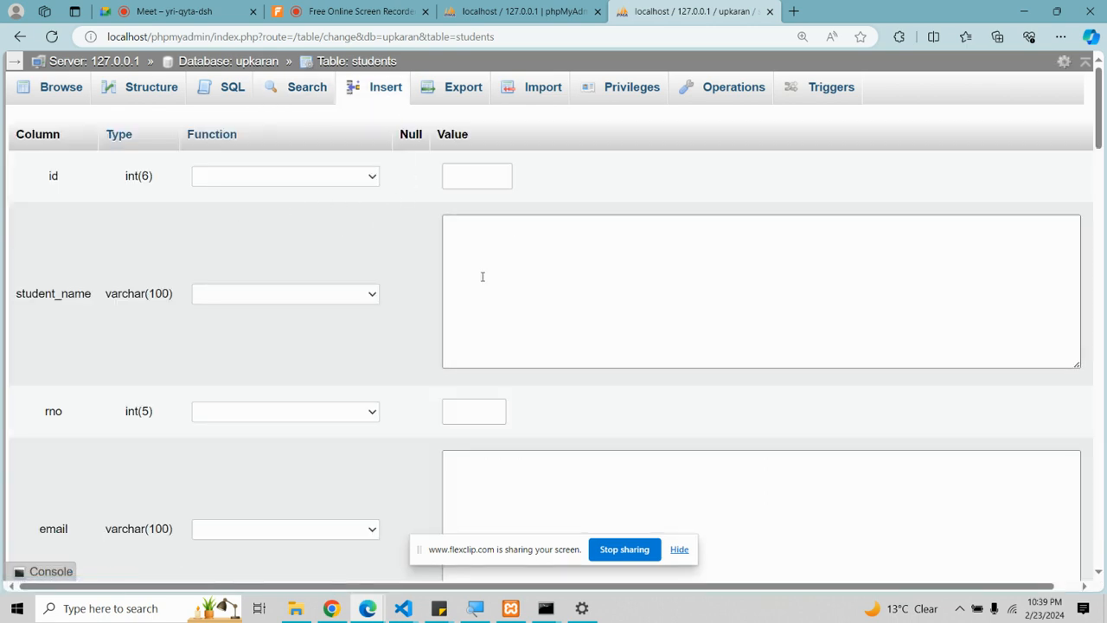
Step: Enter the student name, rno 456 and an e-mail starting 'pri' in the insert form
scroll(516, 299, "down", 2)
scroll(516, 300, "up", 1, "ctrl")
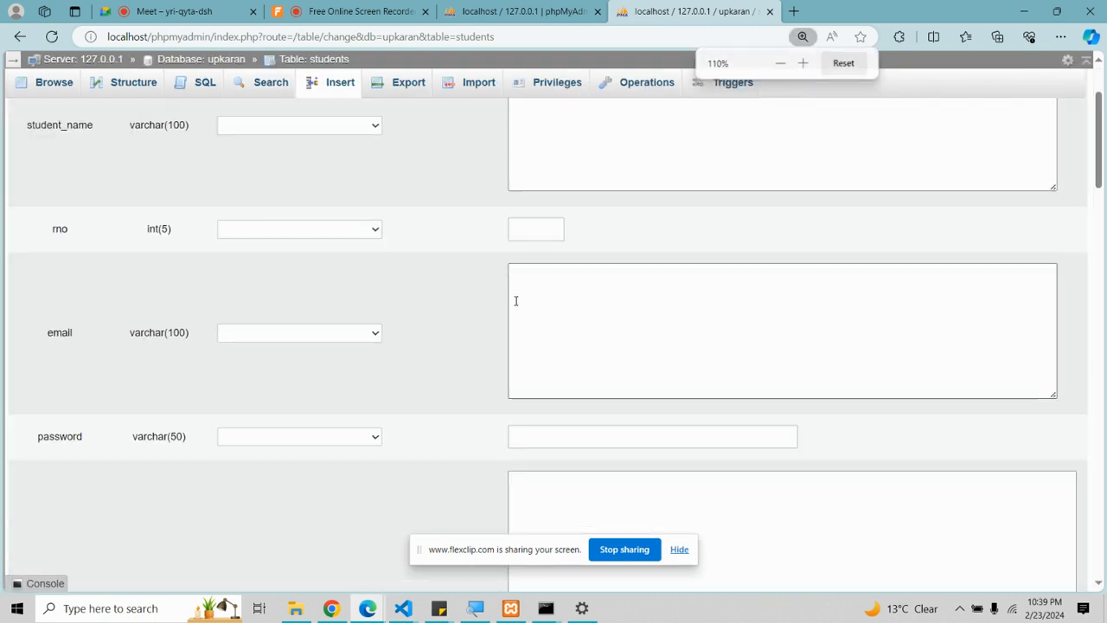
scroll(515, 300, "up", 2)
left_click(519, 277)
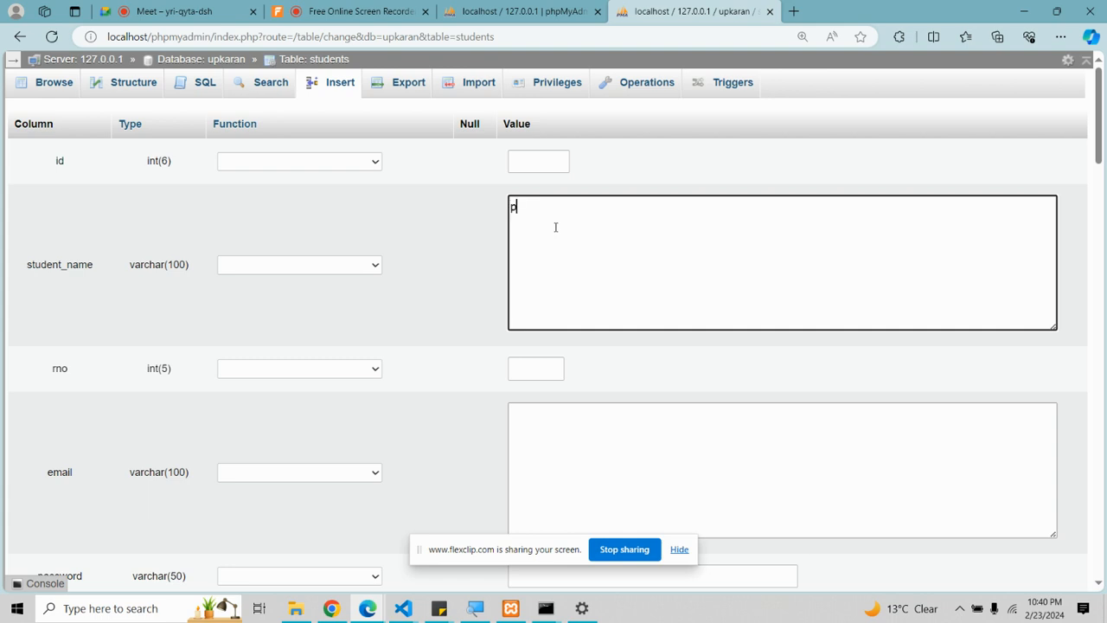
scroll(545, 260, "down", 1)
left_click(539, 283)
type("456")
scroll(550, 315, "down", 1)
left_click(552, 309)
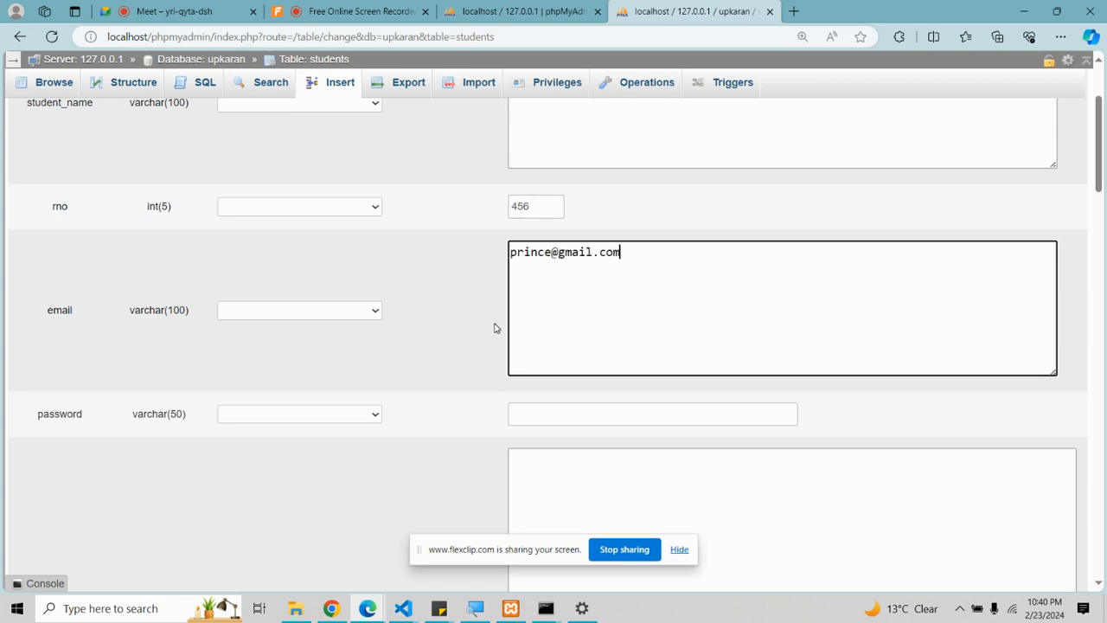
scroll(510, 303, "down", 2)
left_click(537, 251)
type("123")
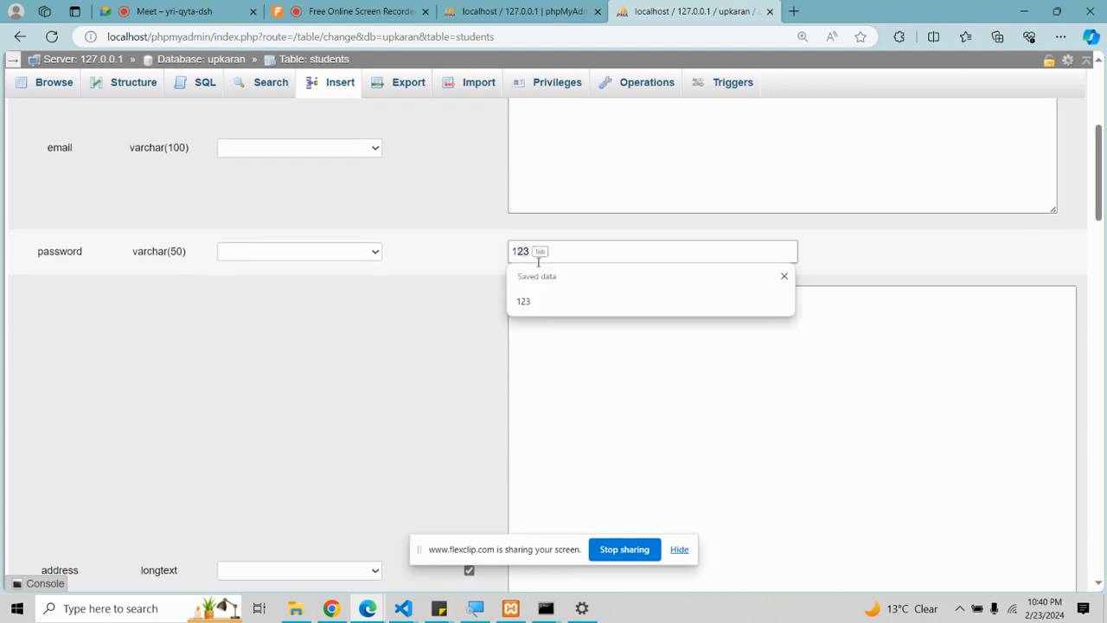
left_click(543, 352)
scroll(543, 352, "down", 2)
type("jal")
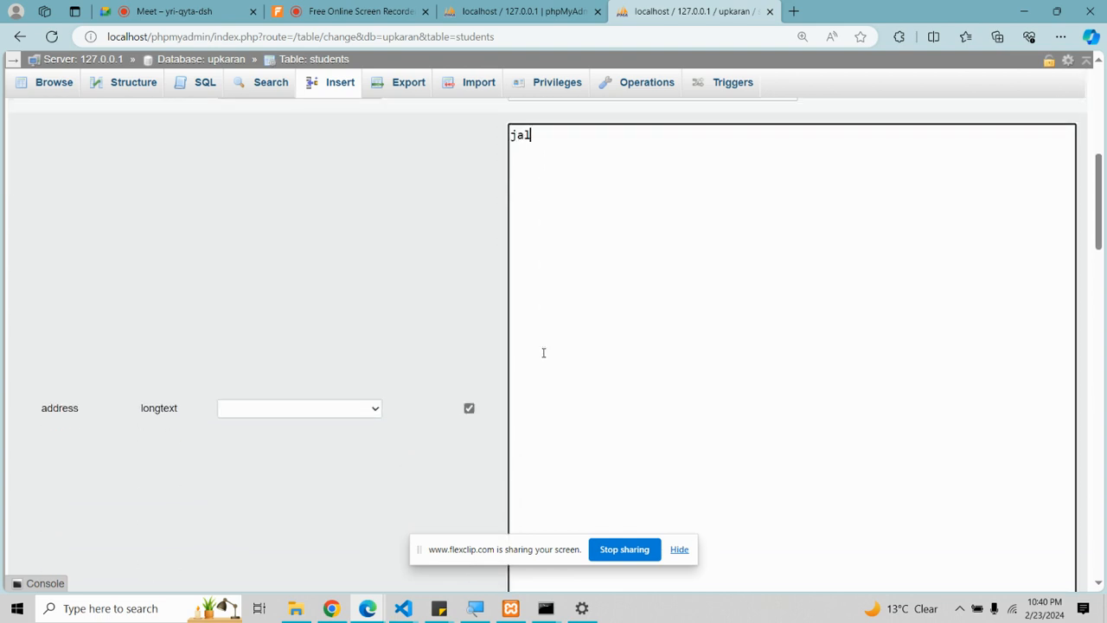
scroll(543, 352, "down", 1)
key("ctrl+minus")
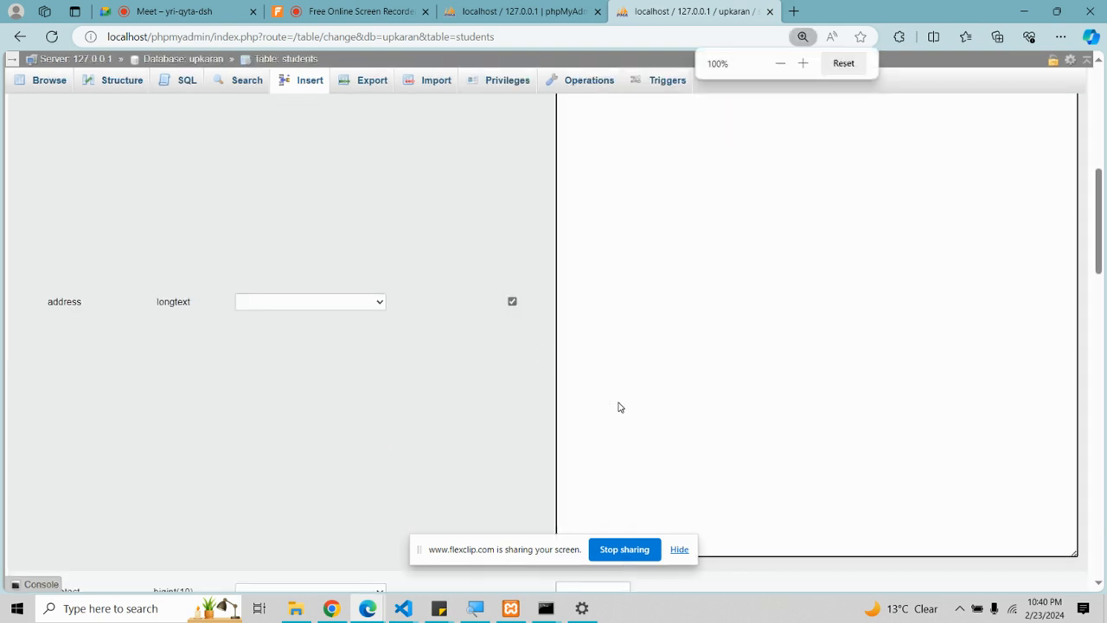
scroll(652, 346, "up", 1)
scroll(652, 346, "down", 2)
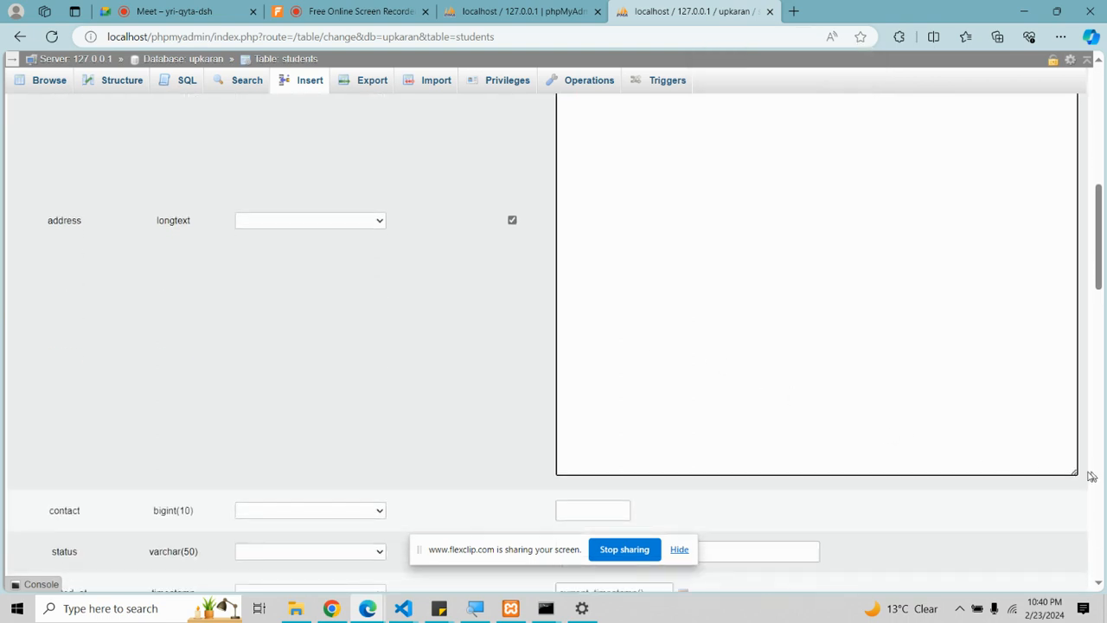
left_click_drag(1075, 472, 948, 274)
Step: Fill the contact with a saved number, submit the row, and browse the three students
left_click(514, 316)
left_click(529, 372)
left_click(504, 359)
left_click(872, 445)
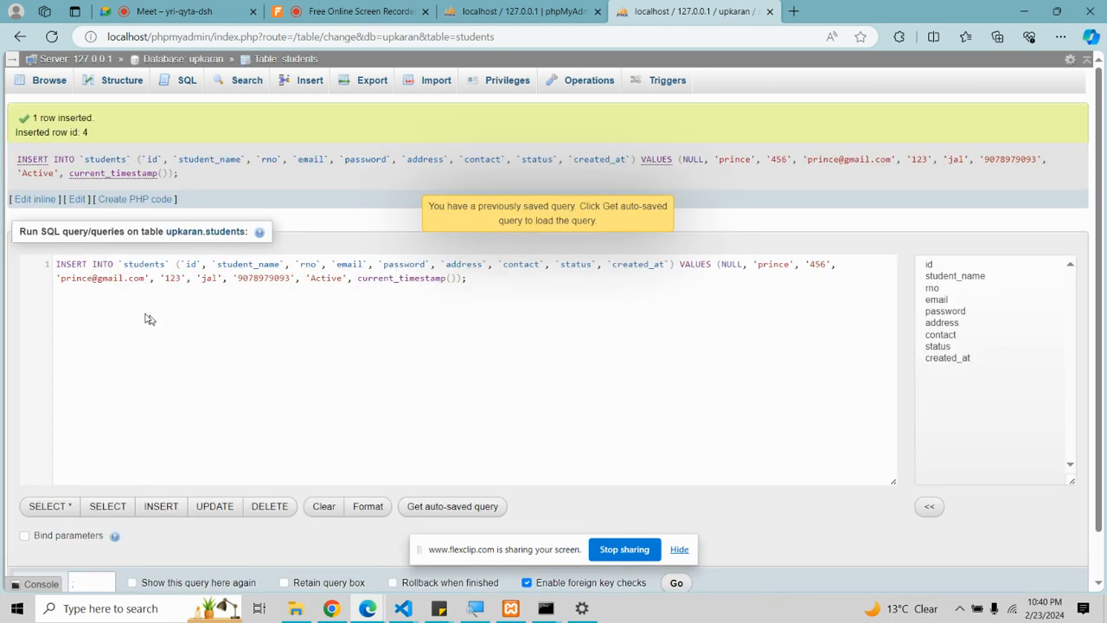
left_click_drag(55, 267, 241, 294)
key("ctrl+plus")
key("ctrl+plus")
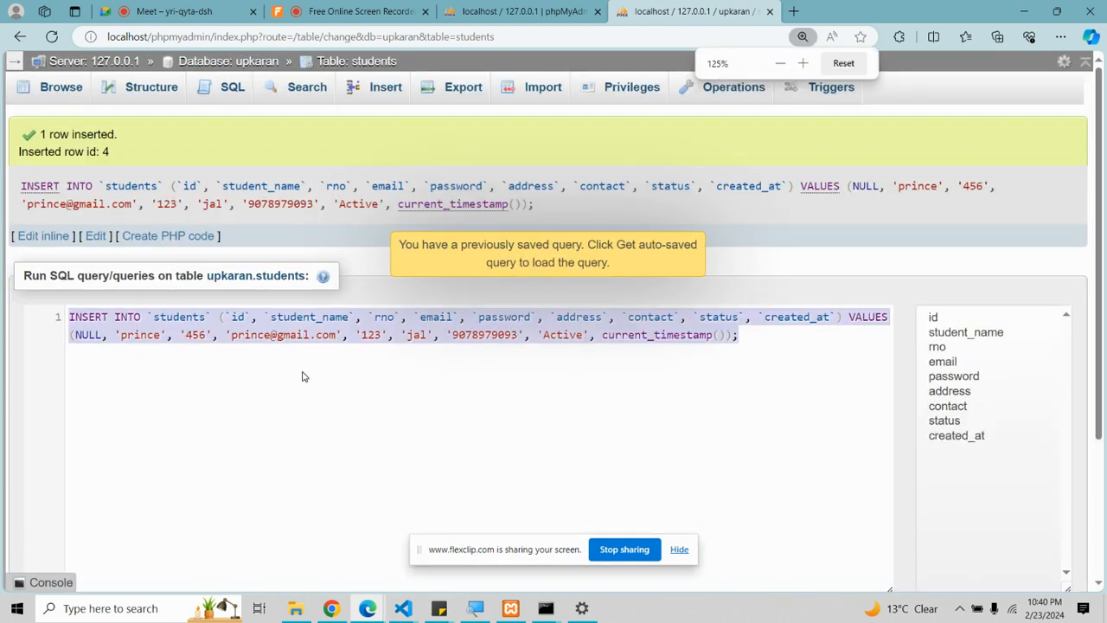
left_click(55, 90)
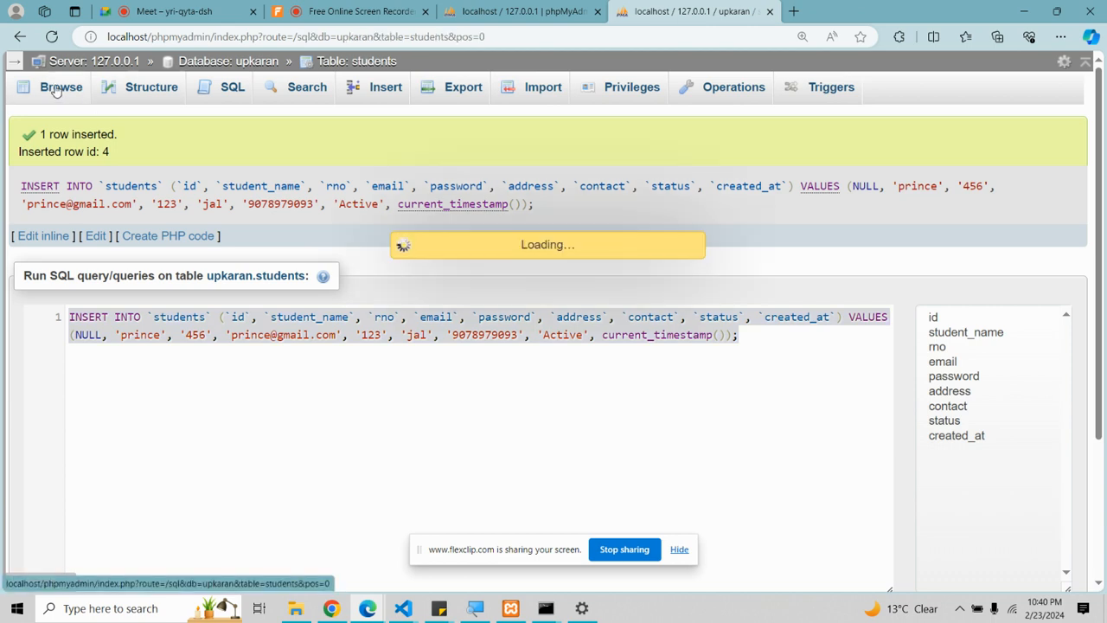
scroll(175, 353, "down", 2)
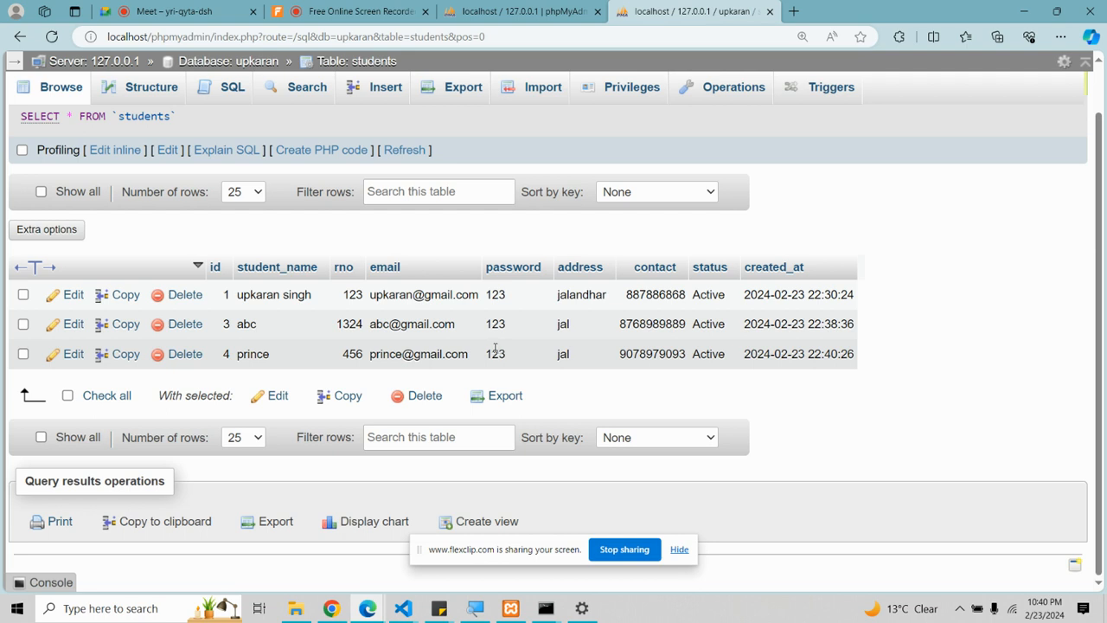
left_click(373, 98)
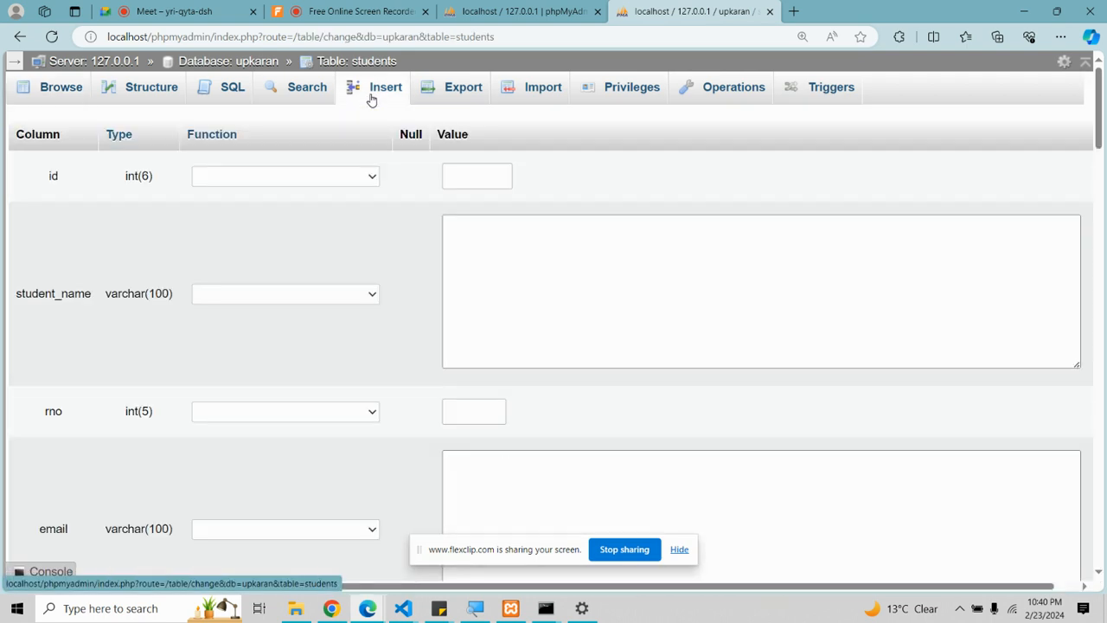
Step: Enter the student's name, rno 234 and e-mail address in the insert form
left_click(497, 254)
type("paras")
scroll(497, 254, "down", 1)
left_click(466, 334)
type("1")
key("BackSpace")
type("234")
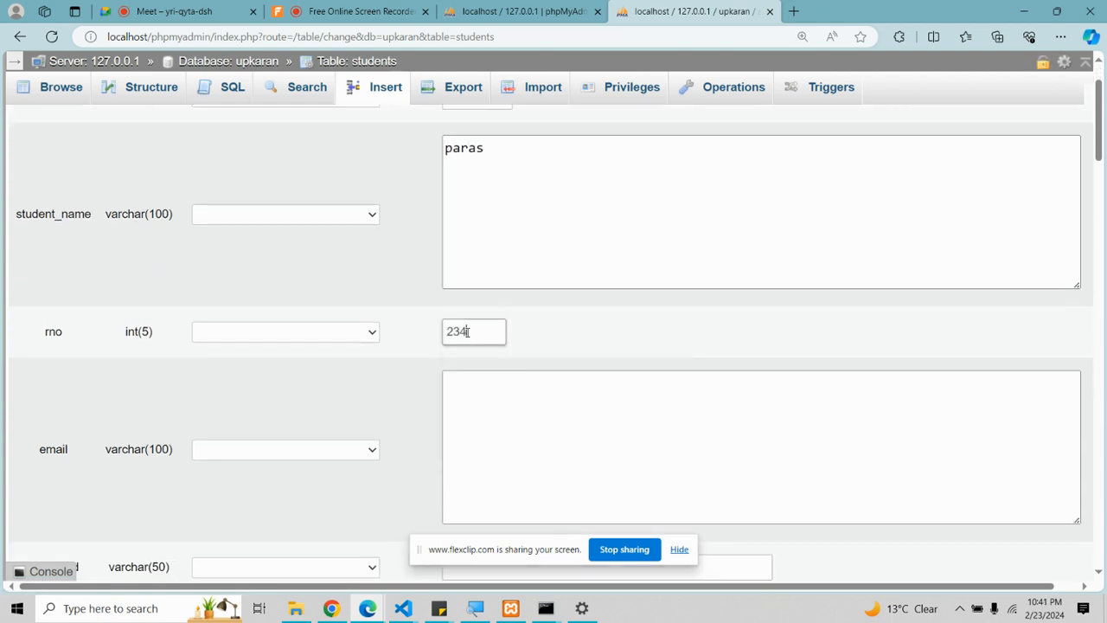
scroll(497, 453, "down", 1)
left_click(515, 377)
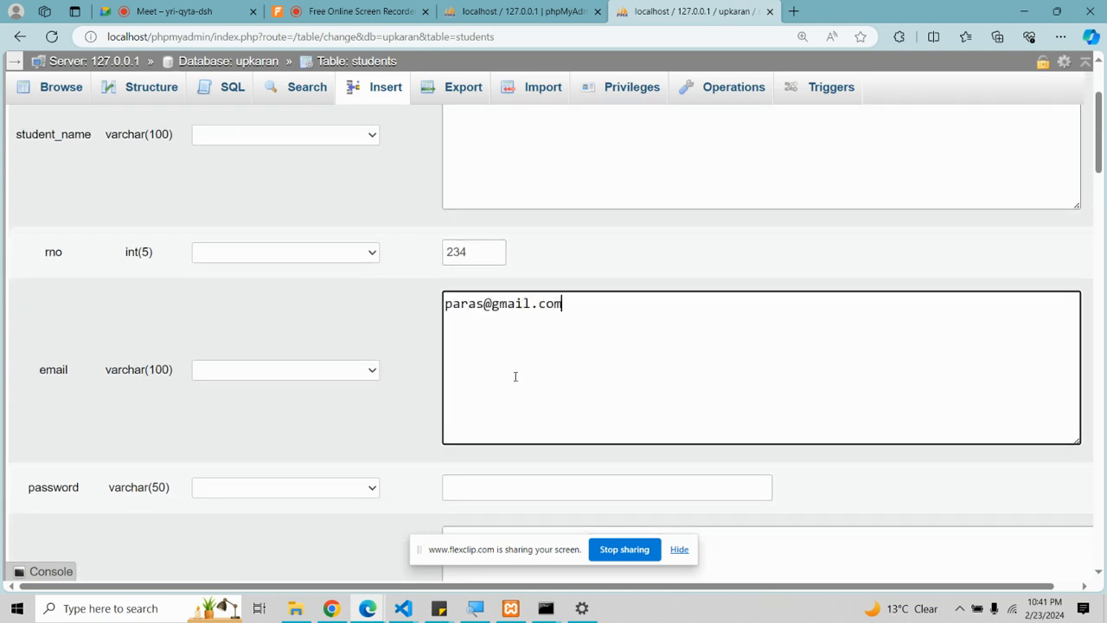
scroll(516, 377, "down", 1)
scroll(515, 376, "down", 2)
left_click(511, 328)
type("123")
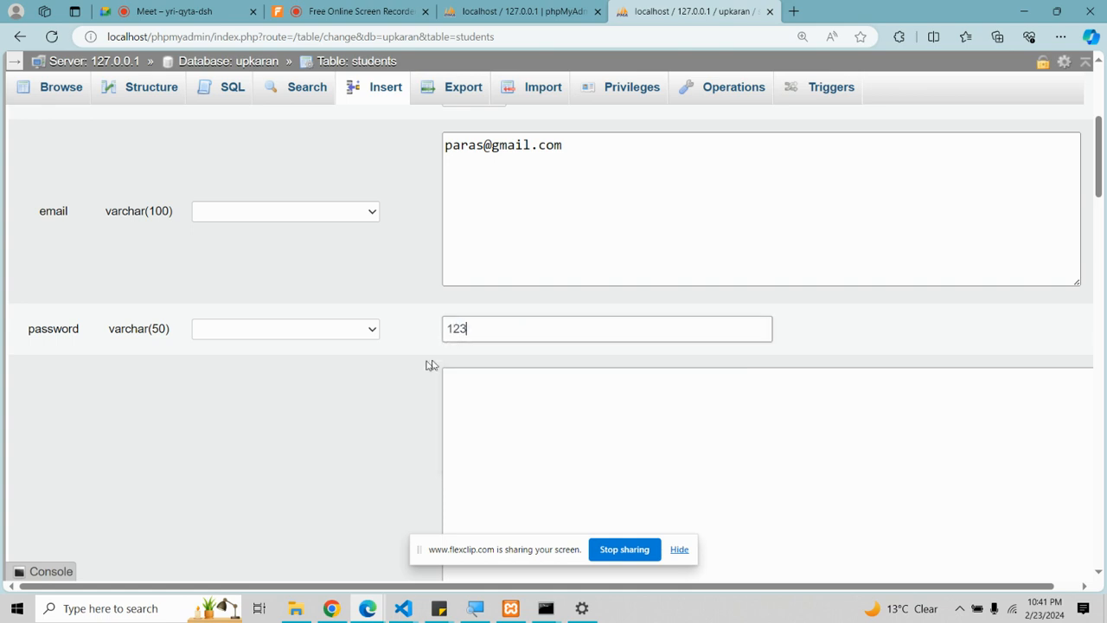
scroll(366, 366, "up", 4)
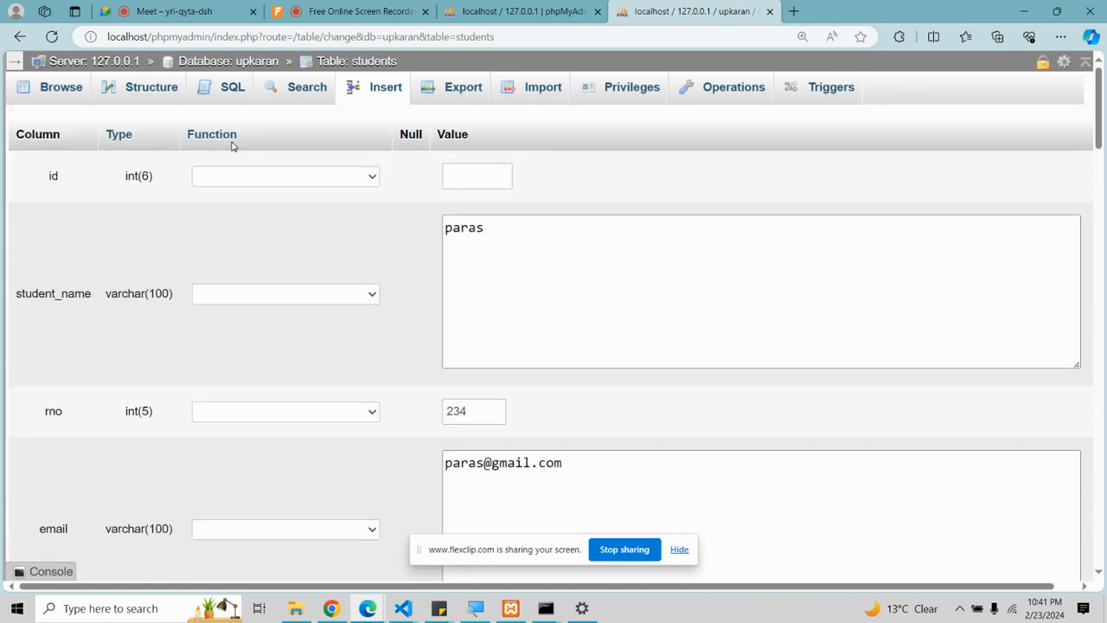
scroll(252, 388, "down", 6)
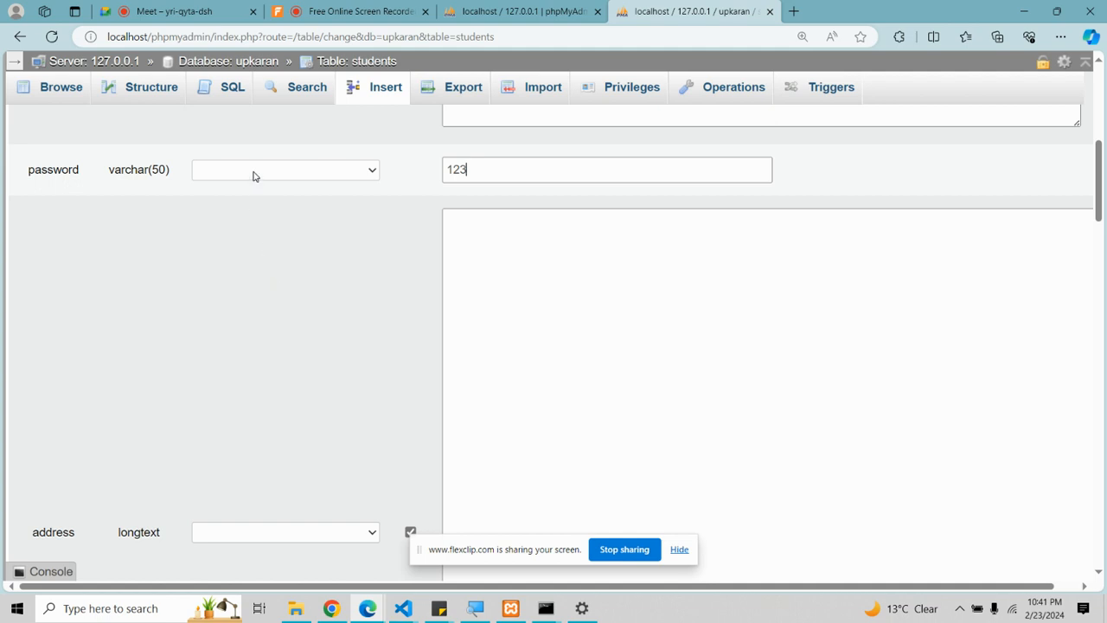
left_click(253, 171)
key("m")
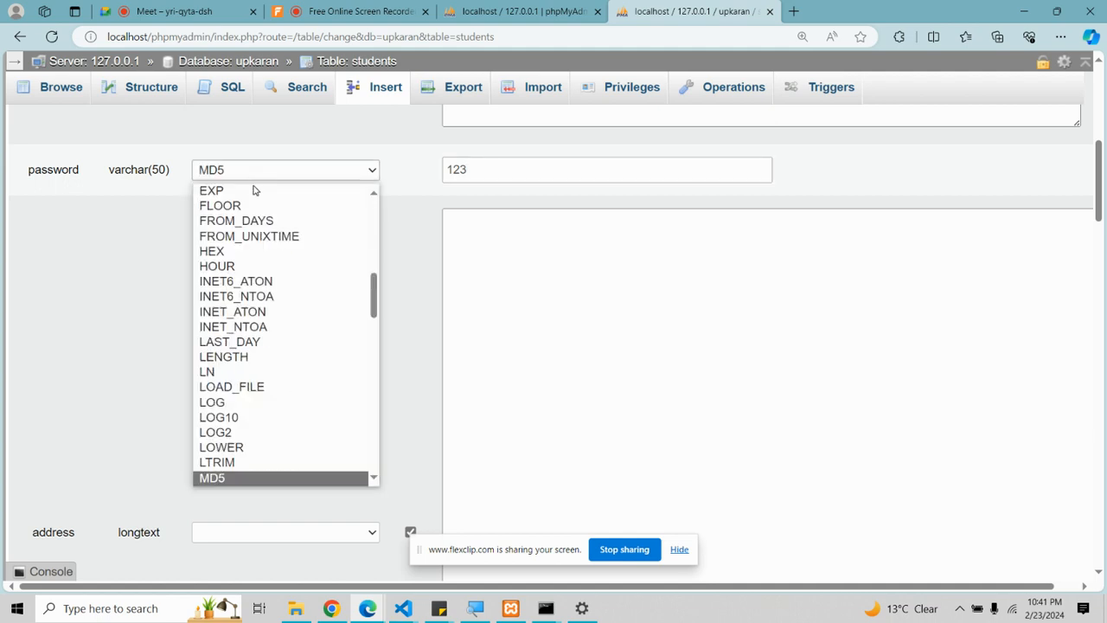
left_click(263, 477)
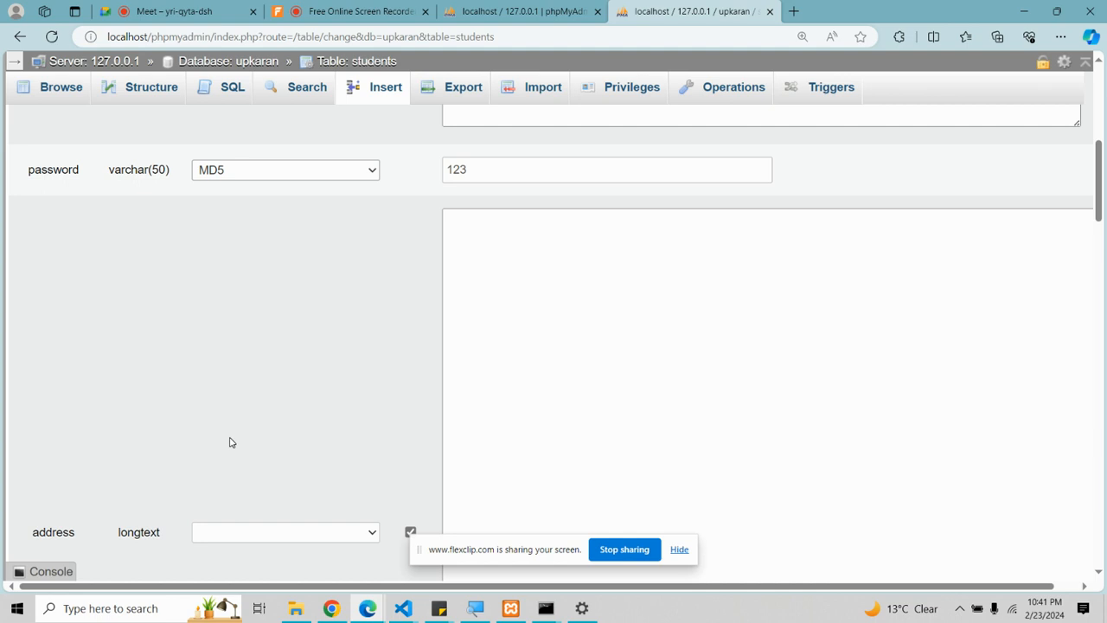
Step: Enter address jai and the suggested contact number, then submit the row
scroll(467, 346, "down", 1)
left_click(516, 318)
type("jai")
scroll(516, 317, "down", 5)
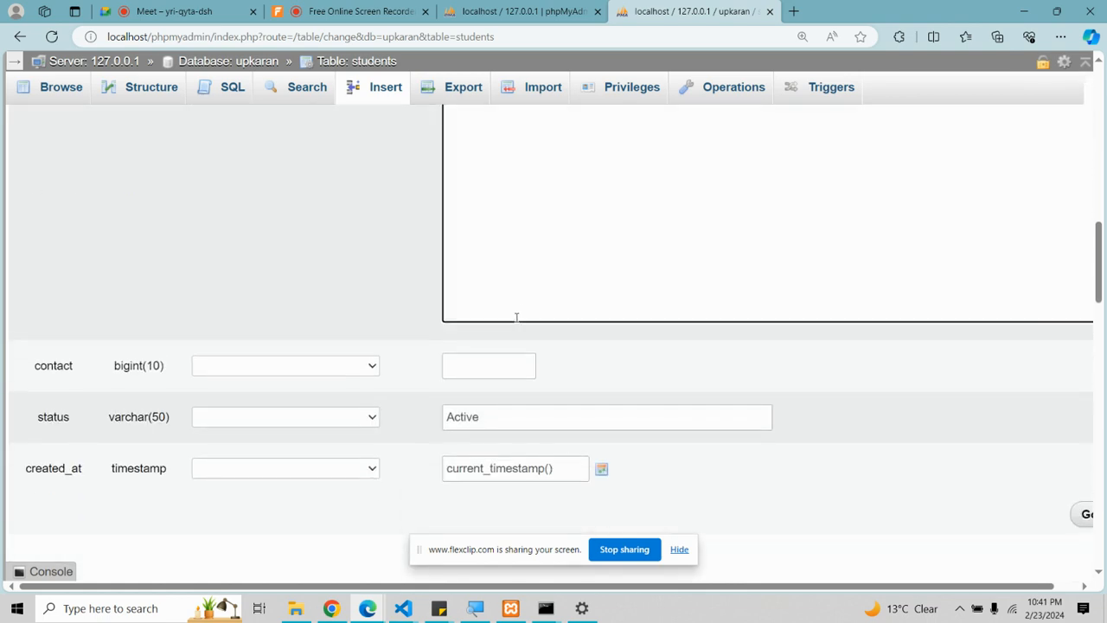
left_click(513, 258)
left_click(495, 354)
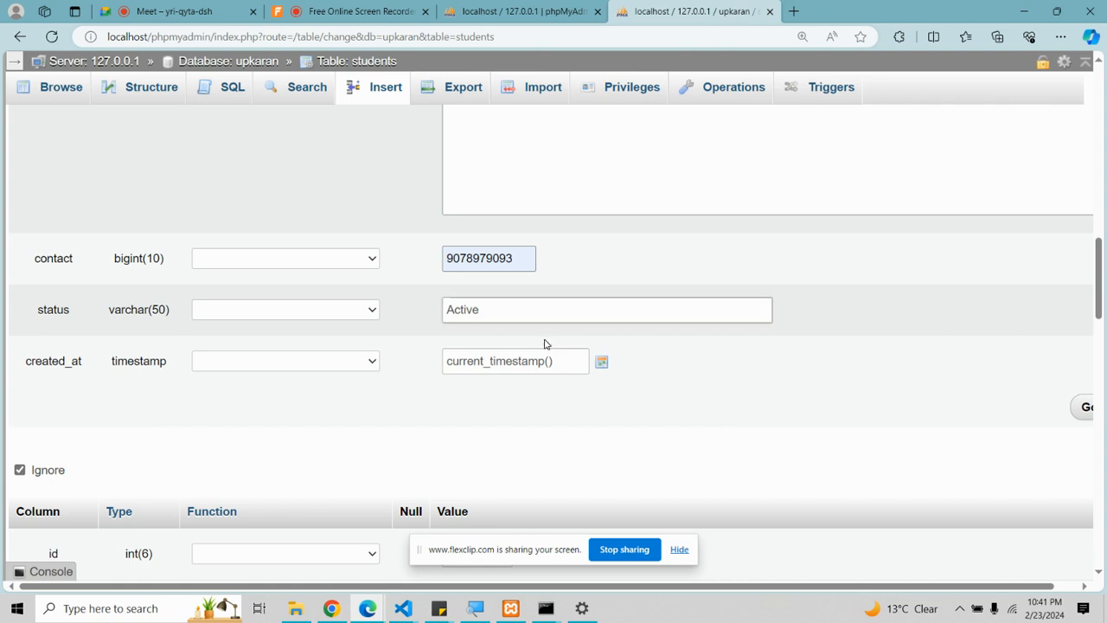
left_click(1085, 410)
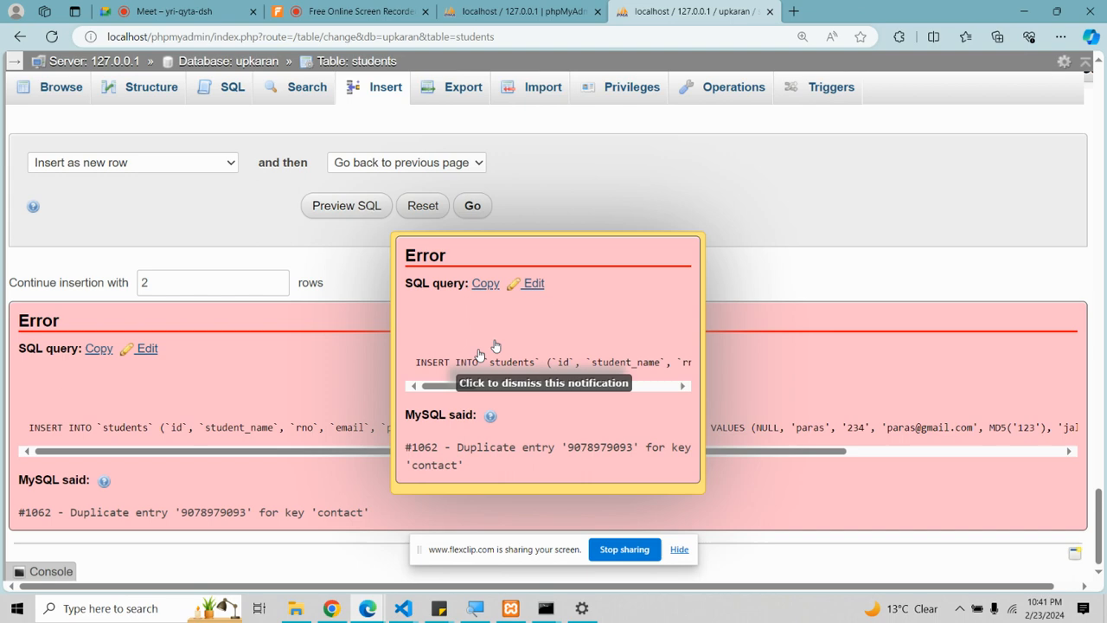
Step: Change the contact's last digit to 2, resubmit, and check MD5('123') in the executed query
scroll(588, 210, "up", 1)
scroll(589, 210, "up", 3)
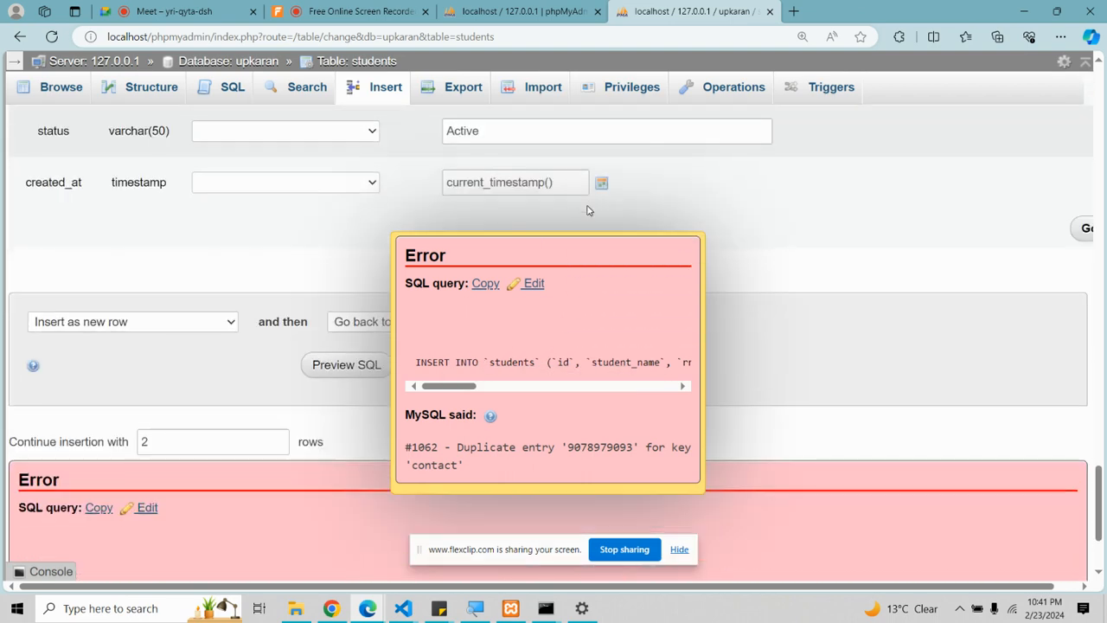
scroll(589, 211, "up", 5)
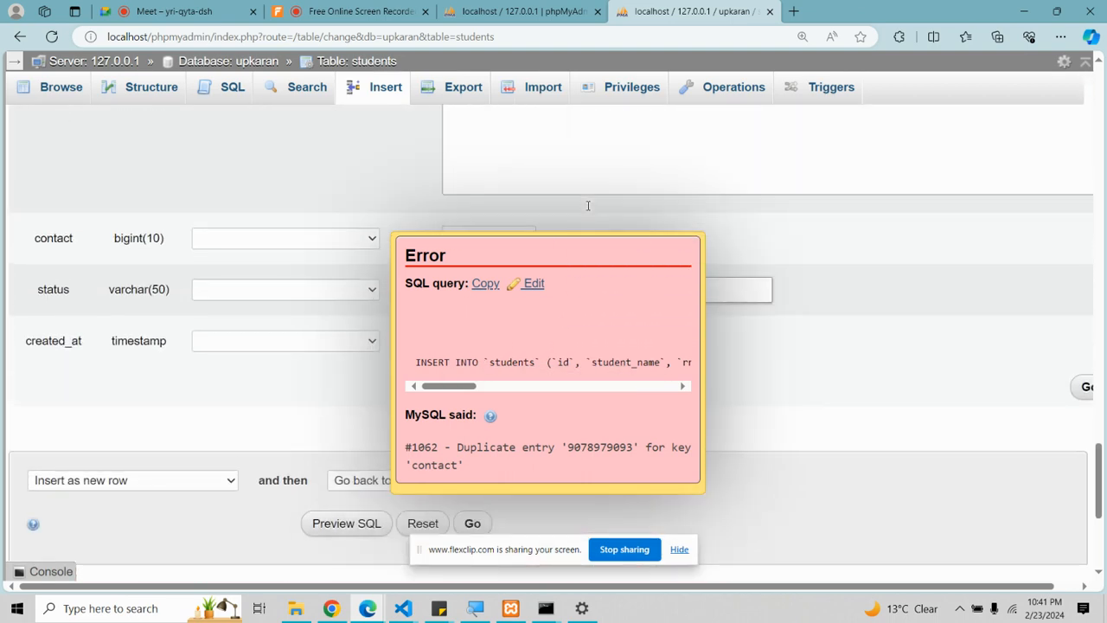
scroll(487, 169, "up", 10)
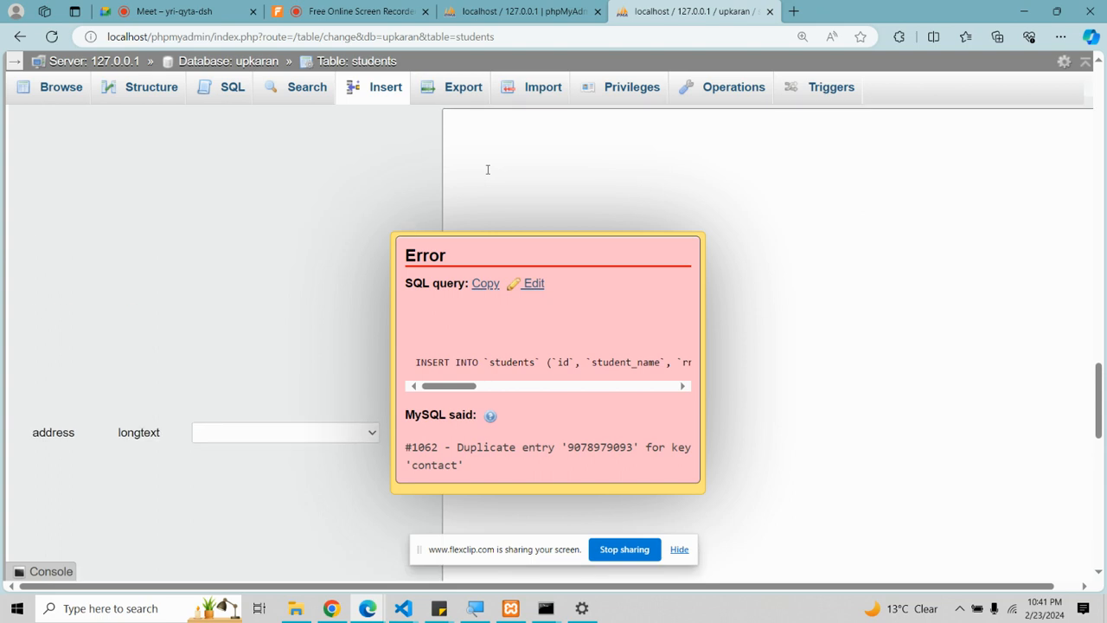
scroll(486, 175, "up", 6)
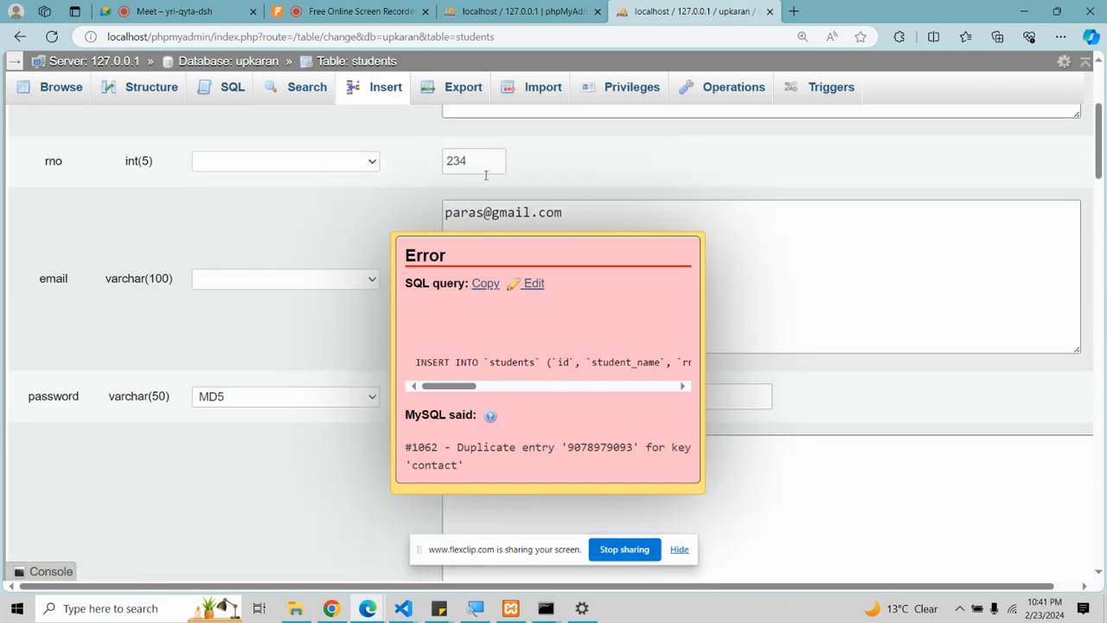
scroll(485, 175, "down", 15)
scroll(485, 175, "up", 1)
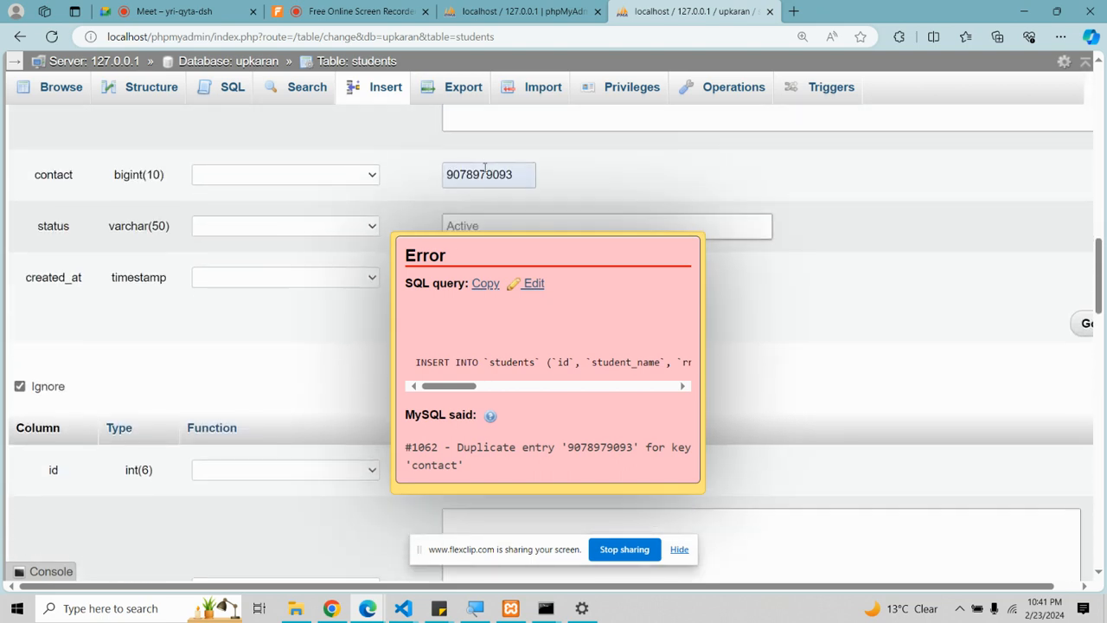
left_click_drag(512, 179, 428, 167)
key("End")
key("BackSpace")
type("2")
scroll(569, 199, "down", 4)
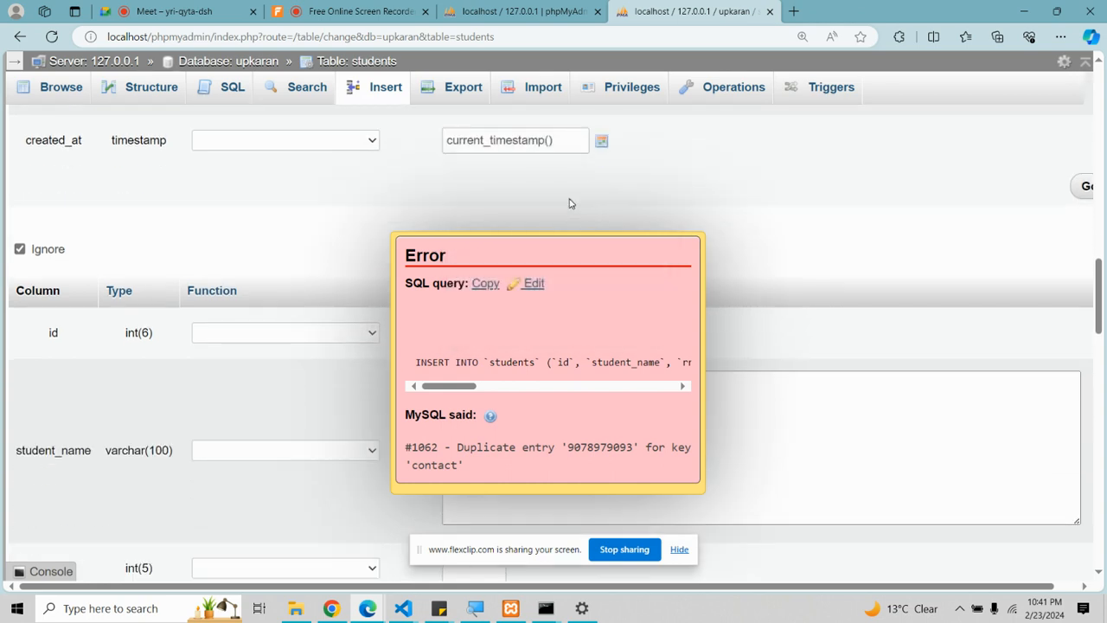
left_click(1086, 173)
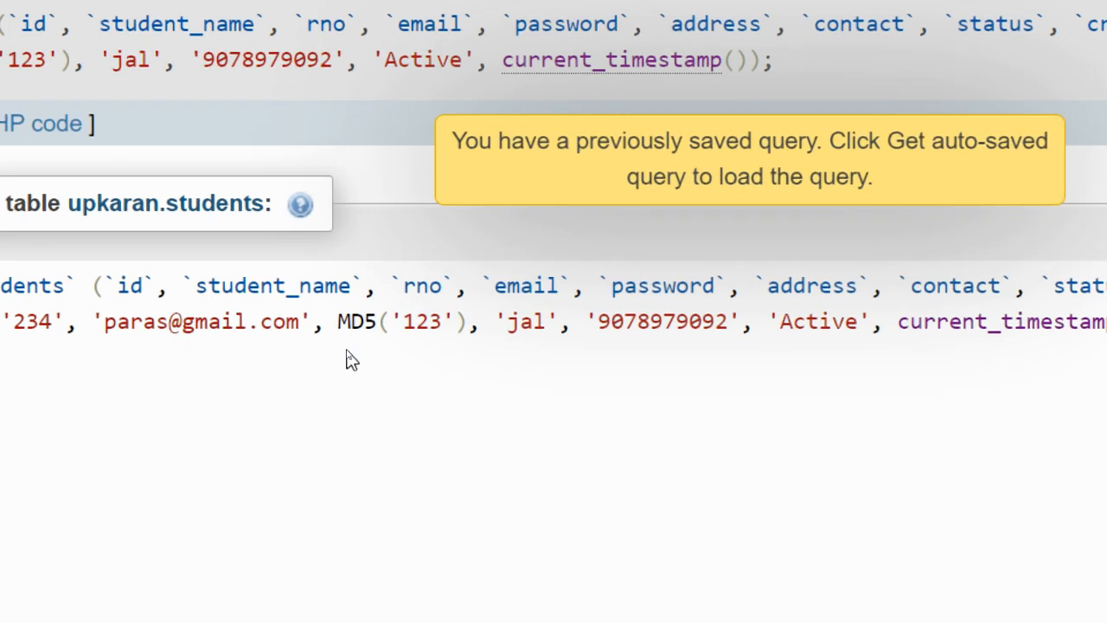
left_click_drag(350, 324, 378, 323)
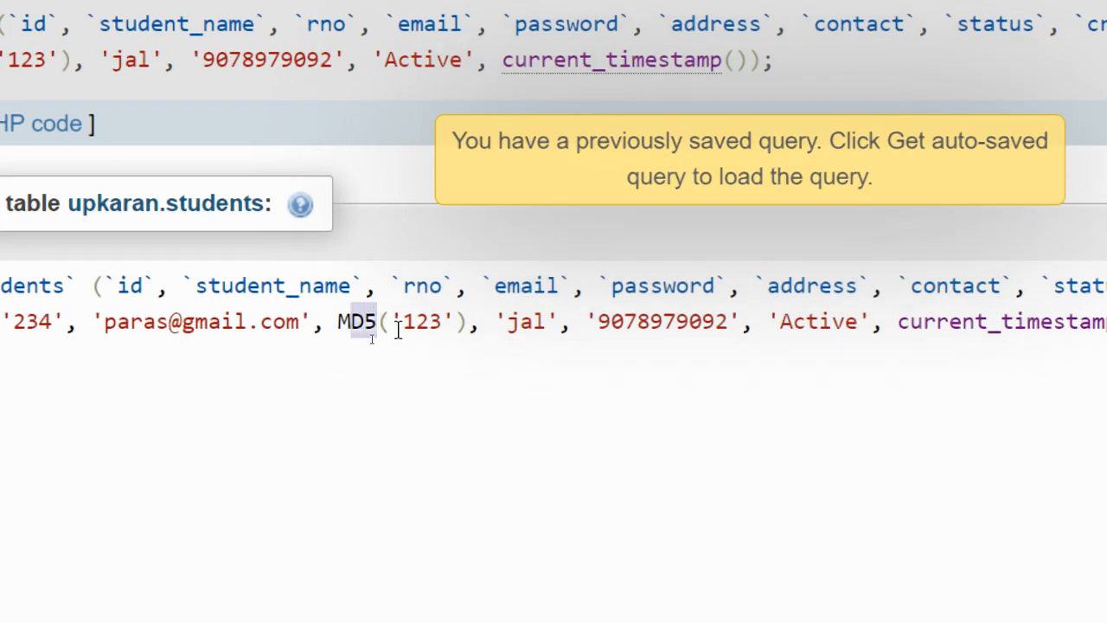
left_click(403, 324)
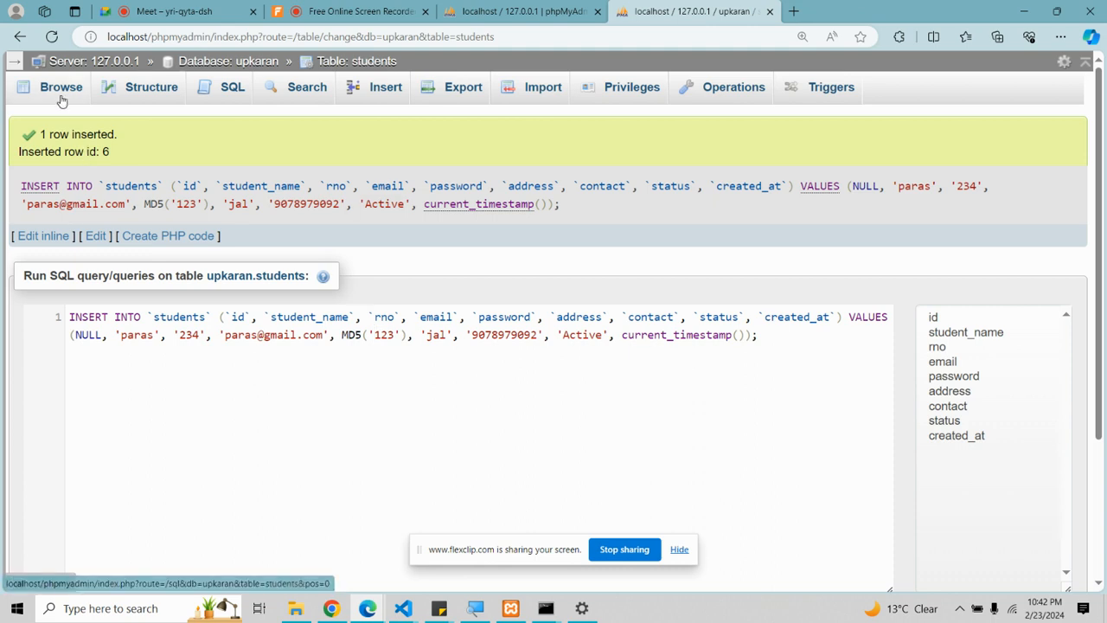
Step: Browse the students rows to see the MD5-hashed password
left_click(60, 98)
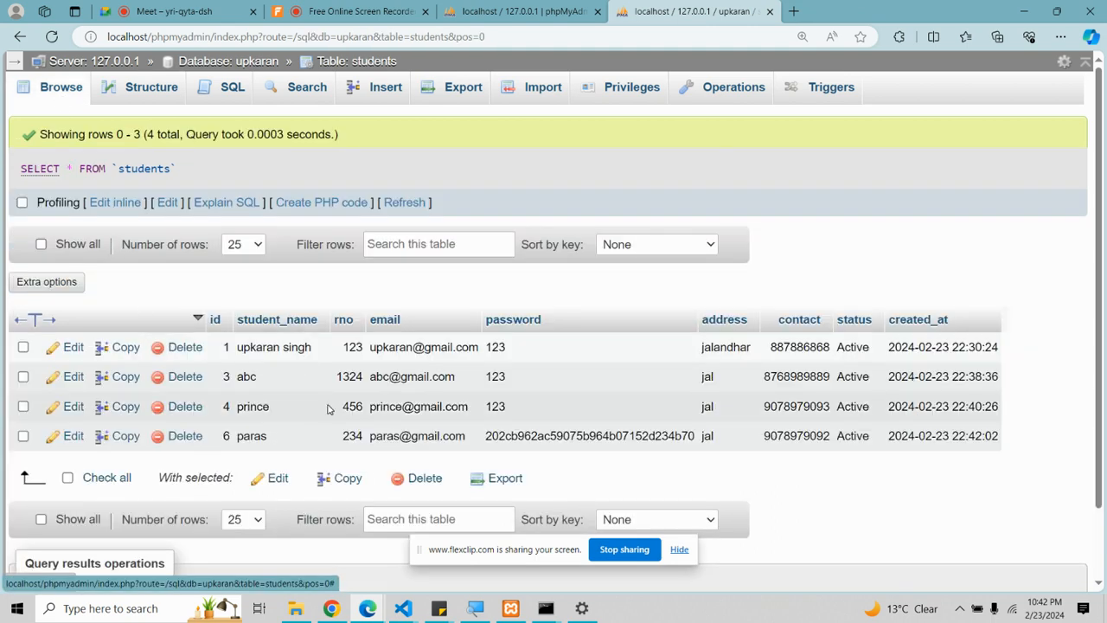
scroll(408, 435, "down", 1)
left_click_drag(486, 354, 680, 362)
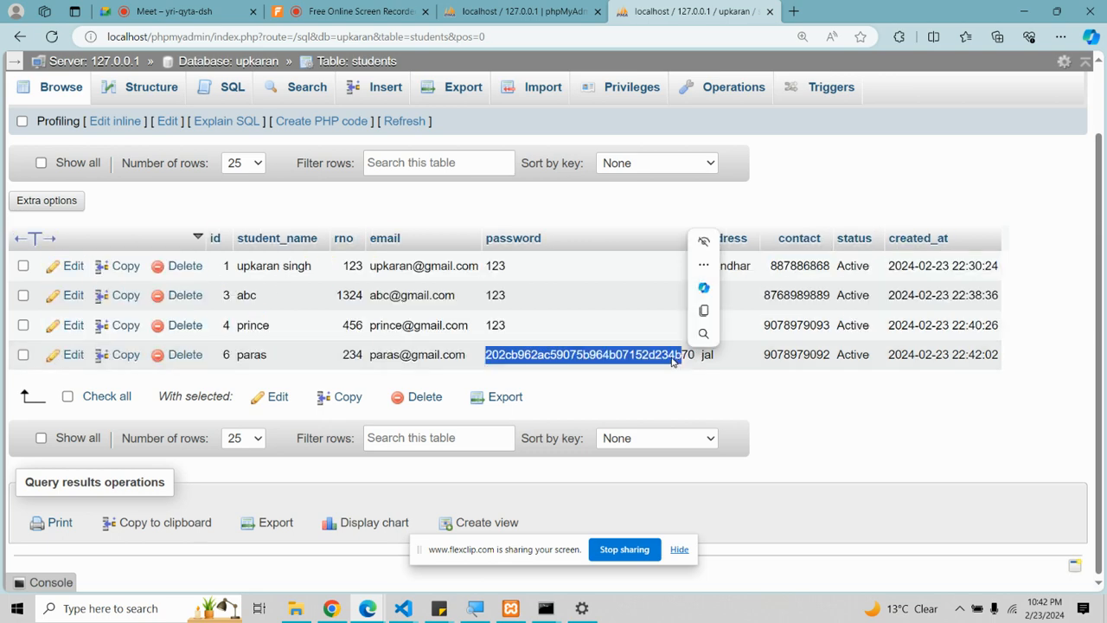
scroll(450, 245, "up", 1)
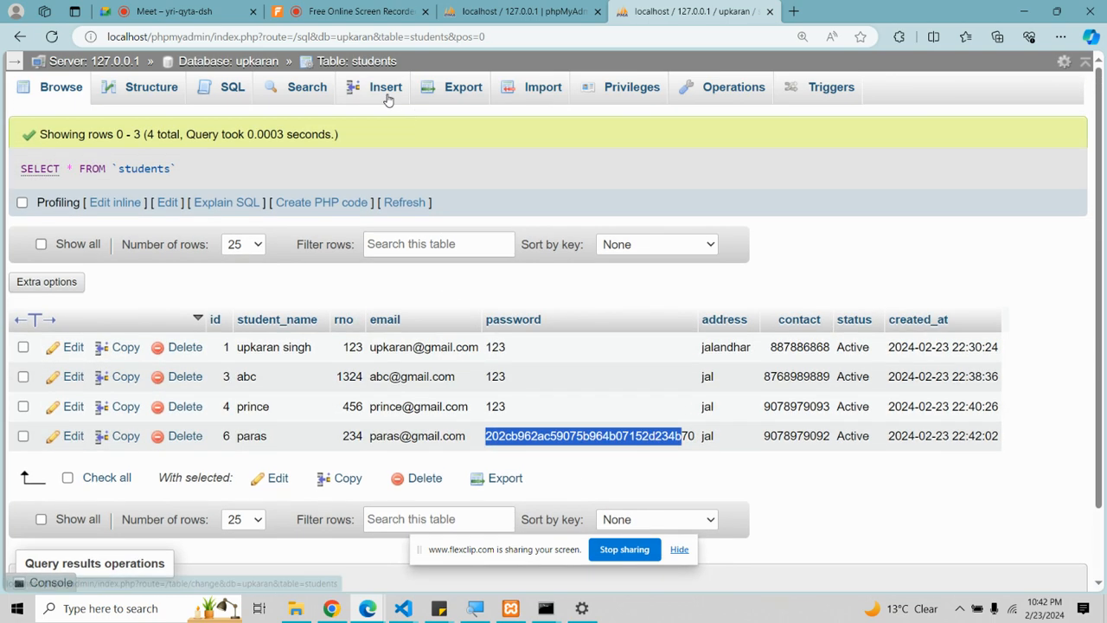
Step: Pass through the Insert, Search and SQL pages, then open the upkaran database overview
left_click(386, 89)
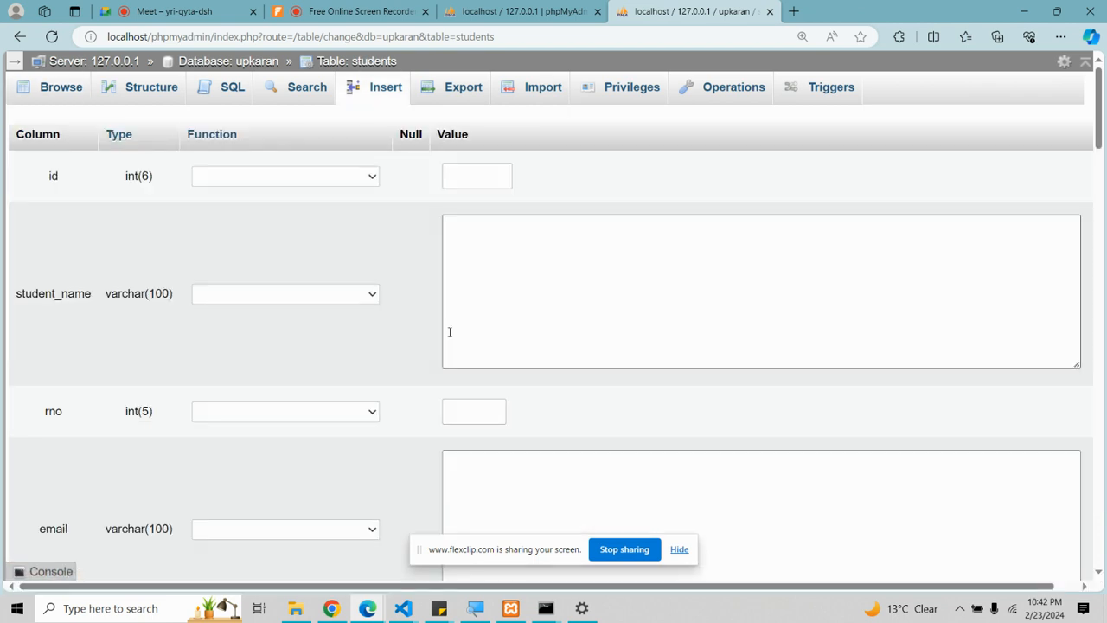
scroll(469, 319, "down", 1)
scroll(358, 230, "up", 1)
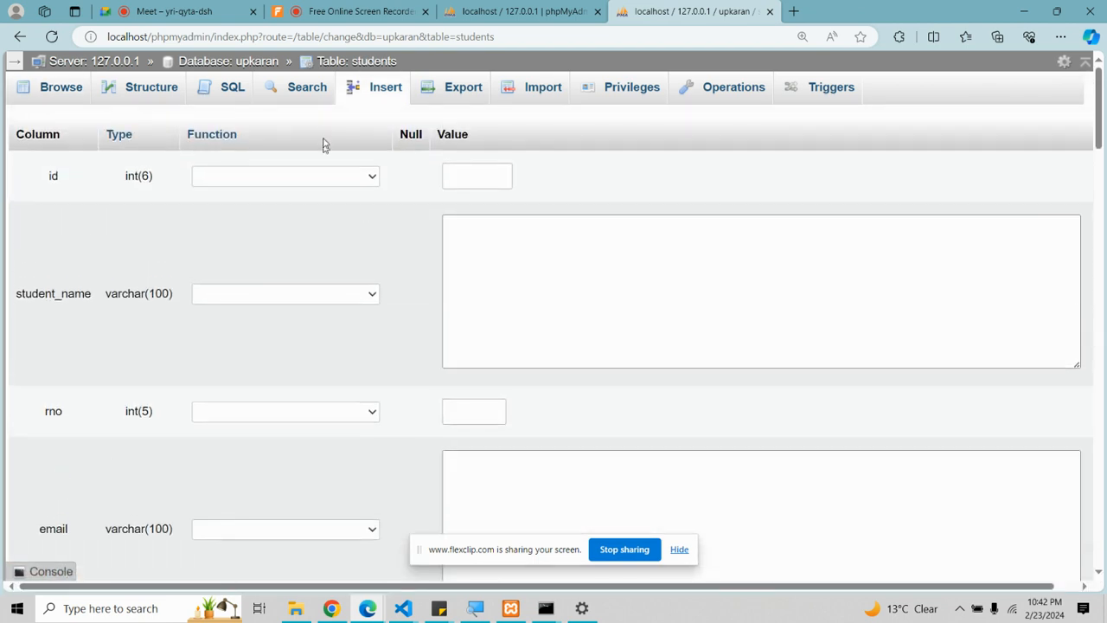
left_click(309, 97)
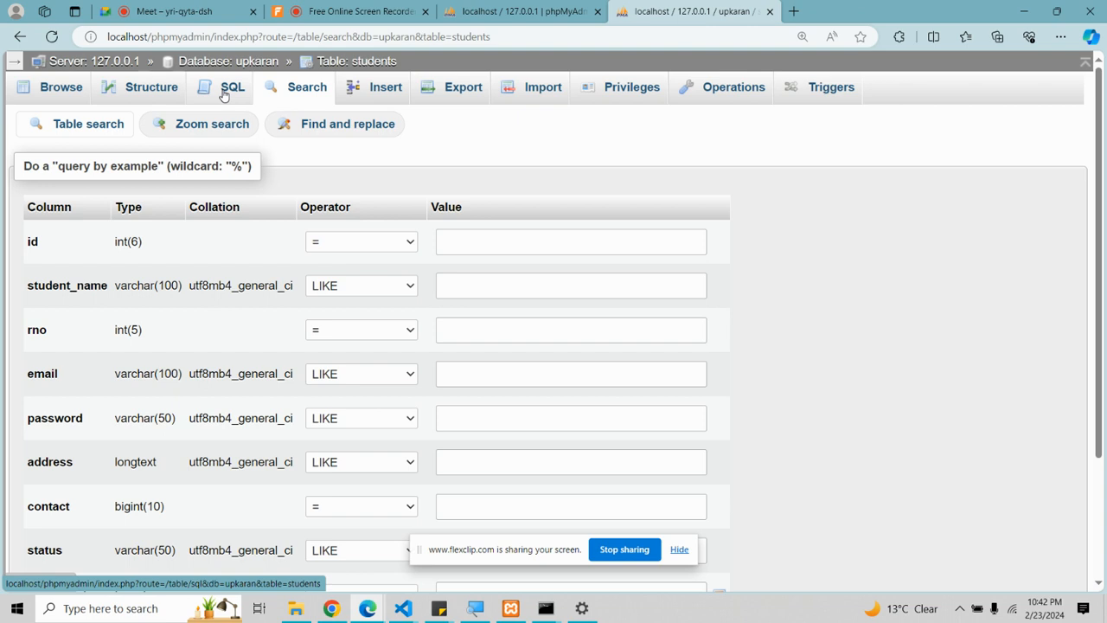
left_click(223, 95)
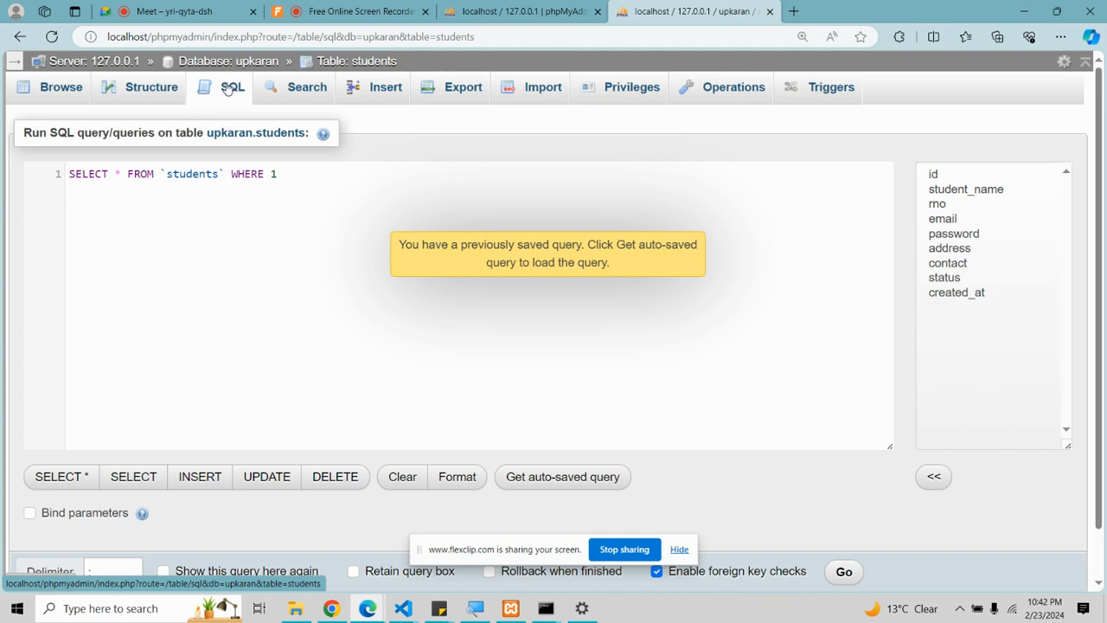
left_click(229, 69)
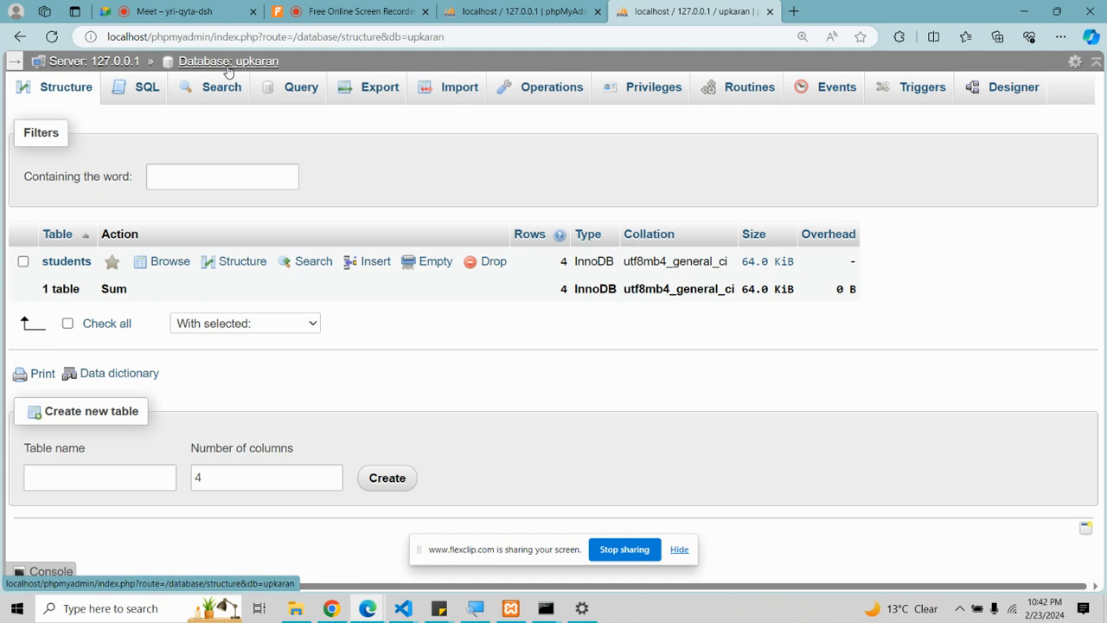
left_click(500, 611)
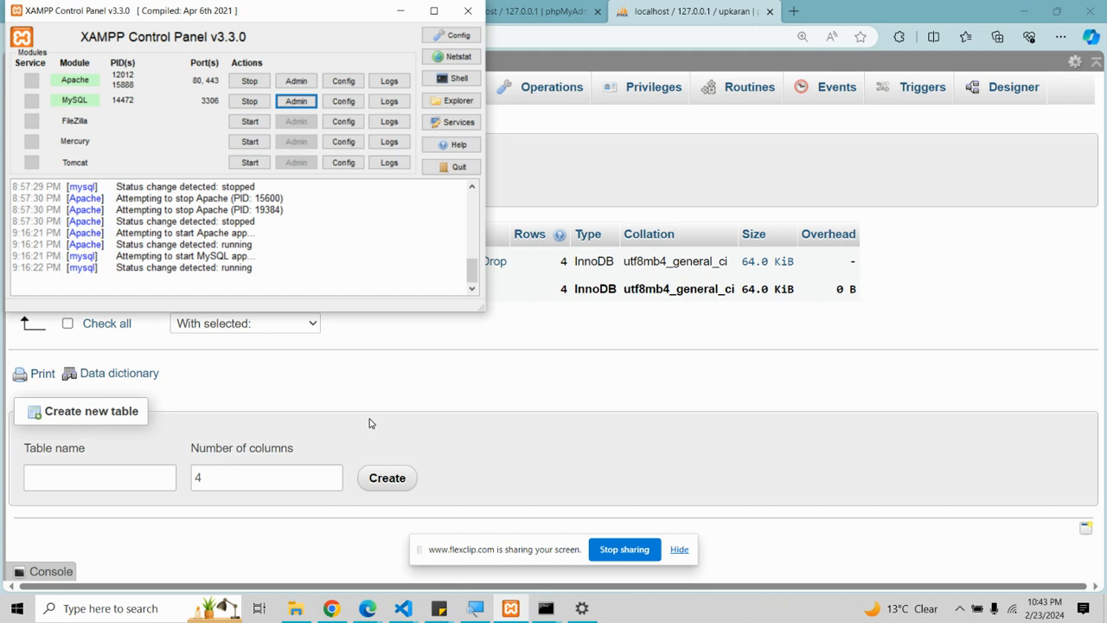
left_click(441, 449)
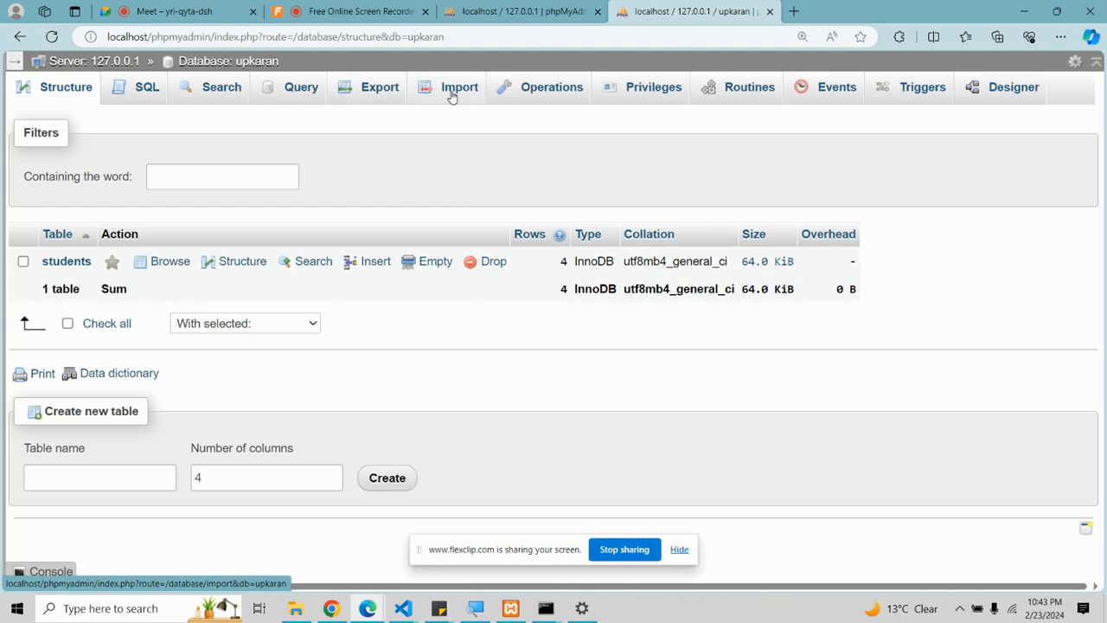
Step: Quick-export the upkaran database in SQL format to upkaran.sql and open the downloaded file
left_click(386, 95)
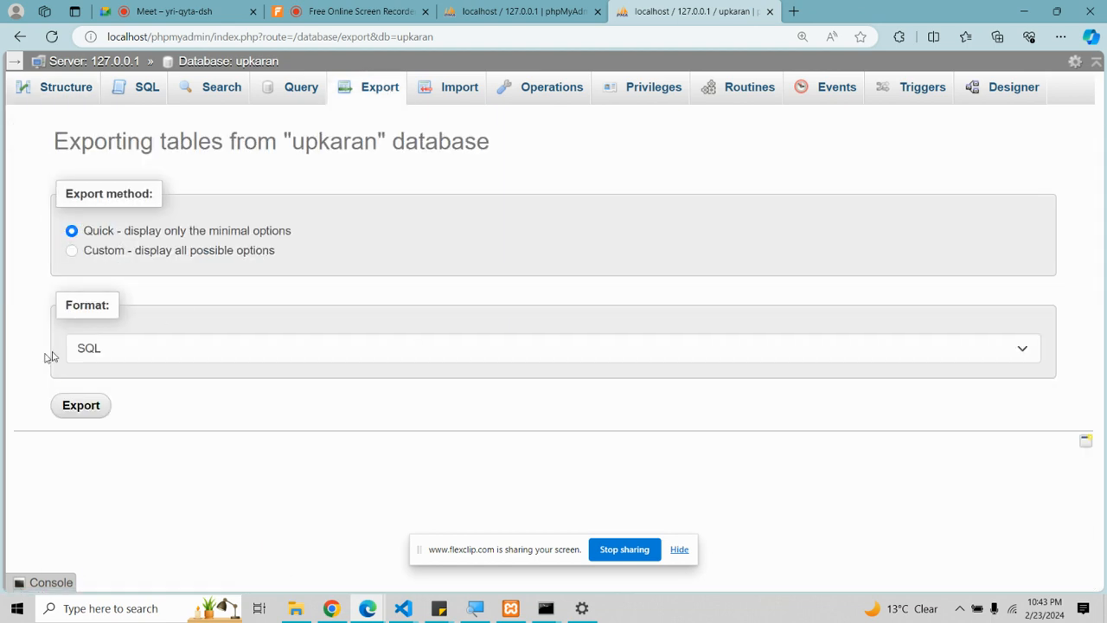
left_click(66, 415)
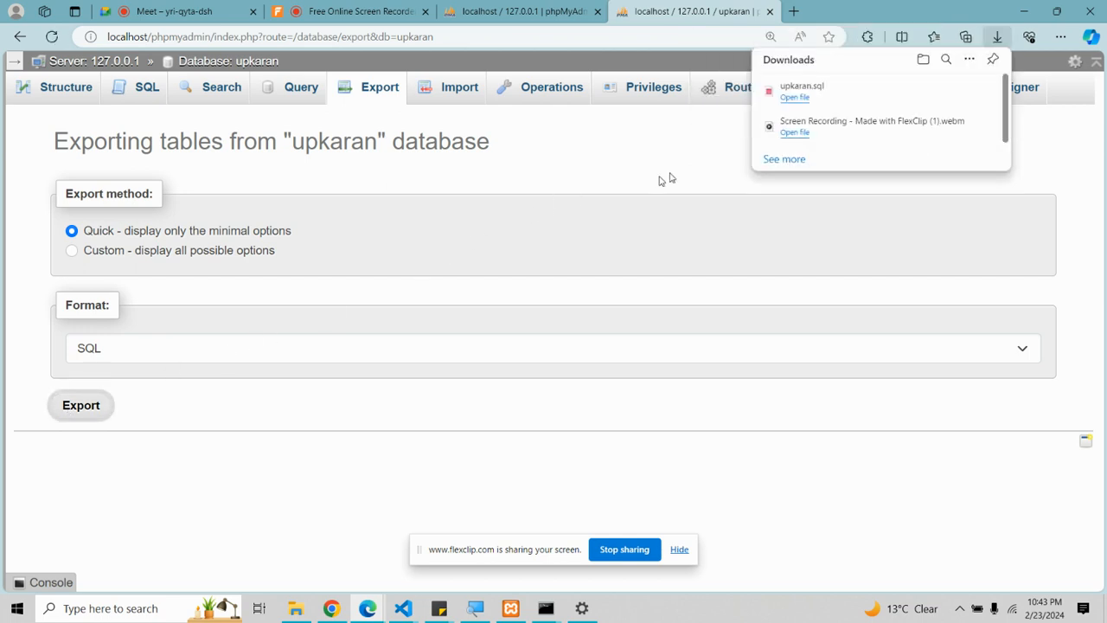
left_click(791, 98)
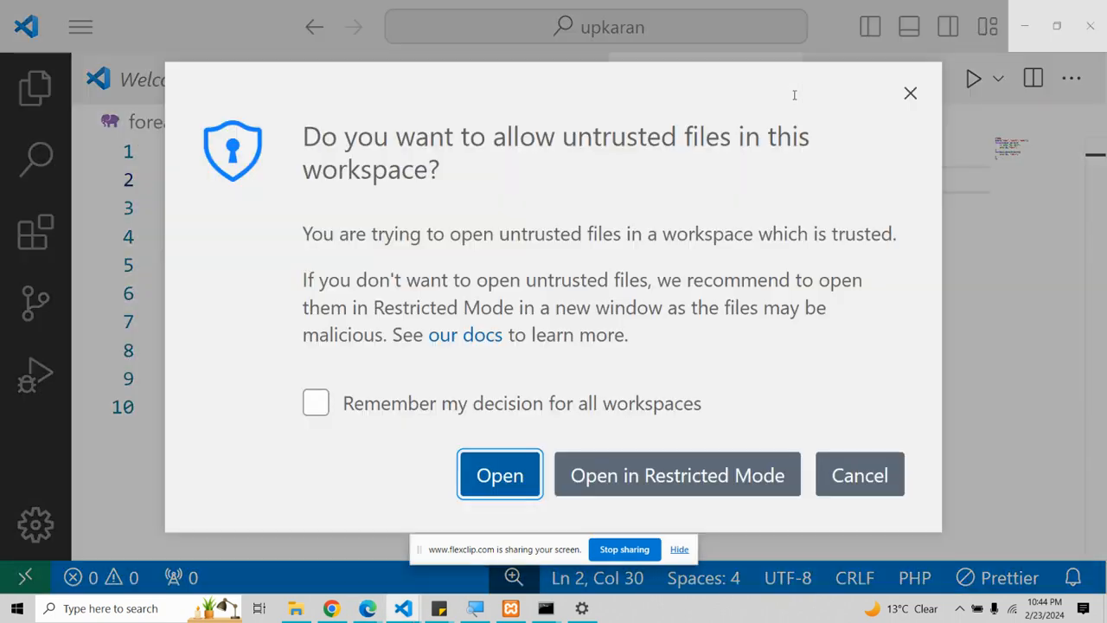
Step: Allow the untrusted upkaran.sql to open in VS Code and scroll down to the students dump
left_click(507, 475)
scroll(407, 354, "down", 7)
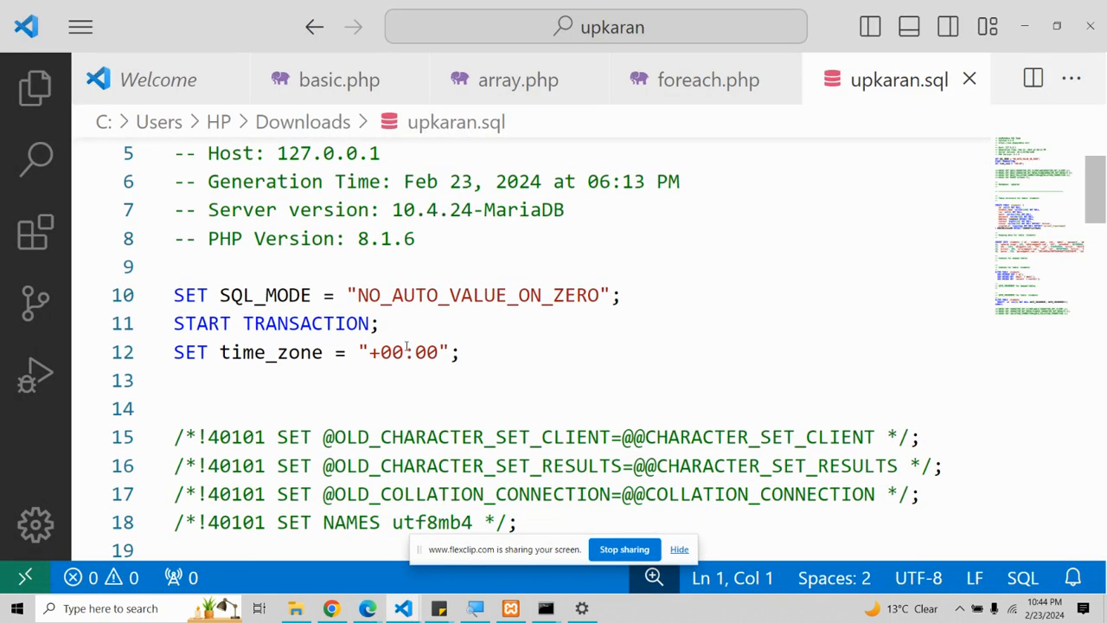
scroll(406, 343, "down", 1)
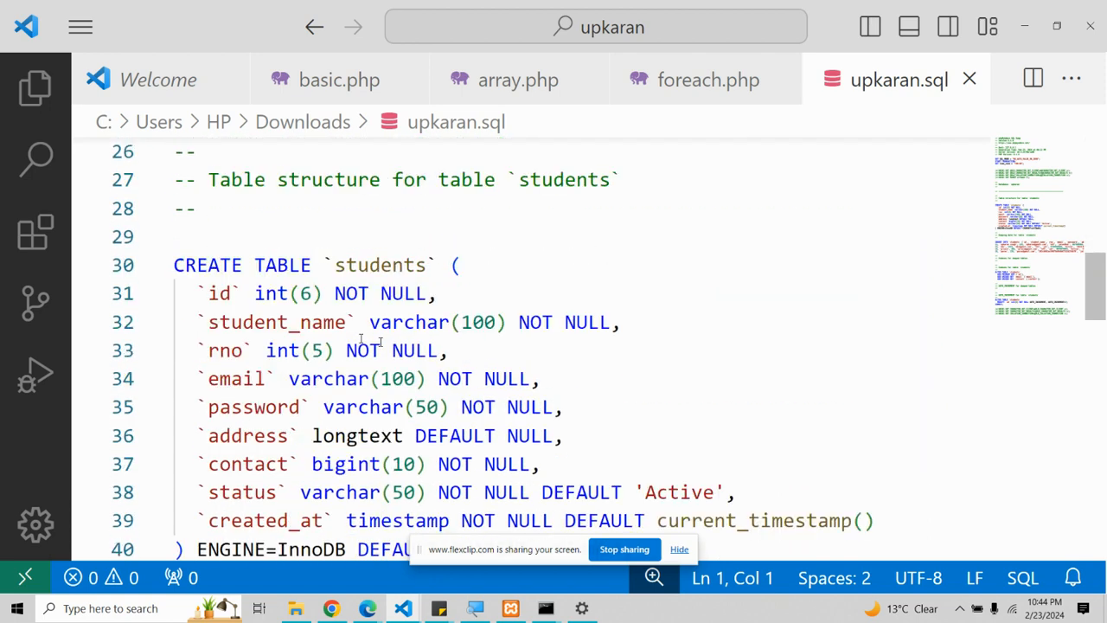
left_click_drag(219, 265, 323, 322)
left_click(243, 322)
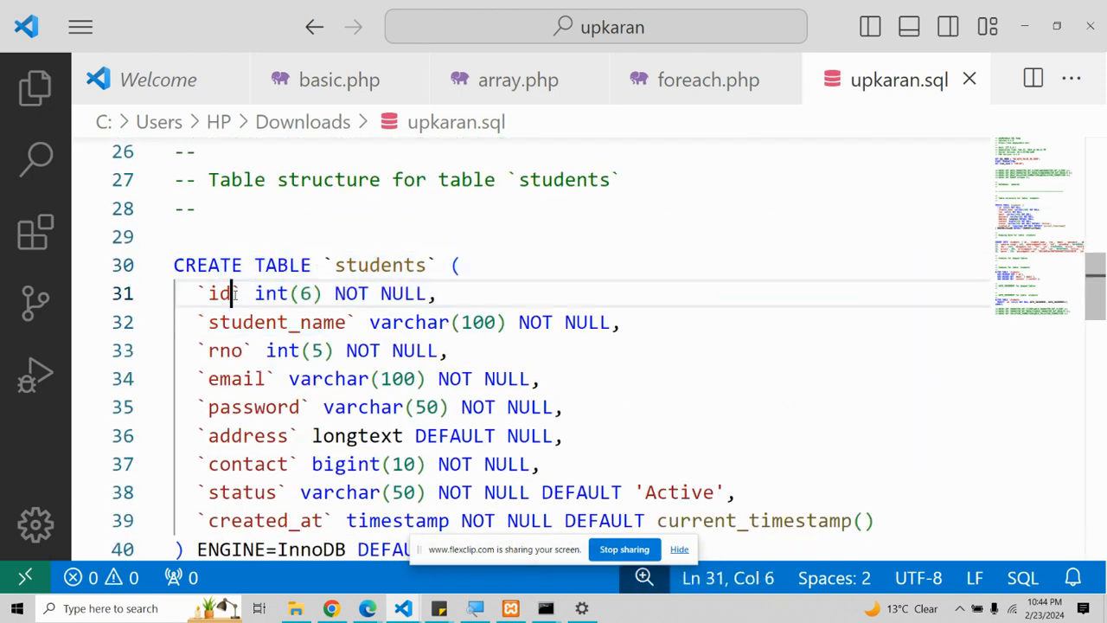
scroll(243, 286, "down", 2)
scroll(244, 281, "down", 4)
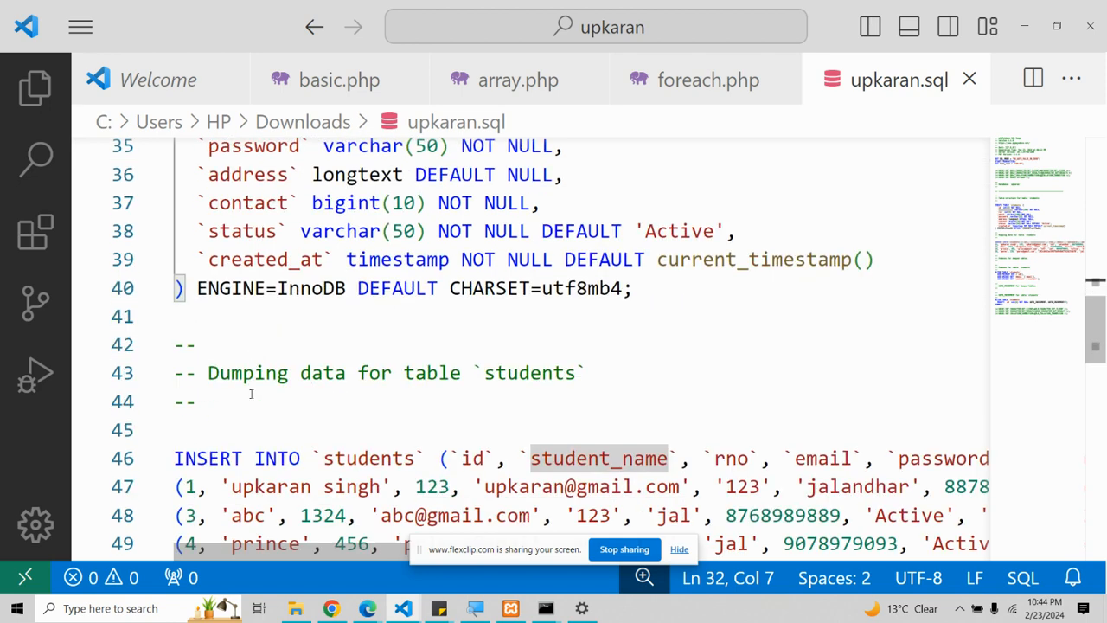
Step: Step through the inserted student rows in the students INSERT statement
left_click(244, 300)
left_click(244, 328)
left_click(244, 356)
left_click(247, 384)
left_click(255, 301)
left_click(255, 329)
left_click(255, 357)
left_click(254, 385)
Step: Scroll through the rest of the dump, then close upkaran.sql and minimize VS Code
scroll(251, 383, "down", 3)
scroll(237, 297, "down", 2)
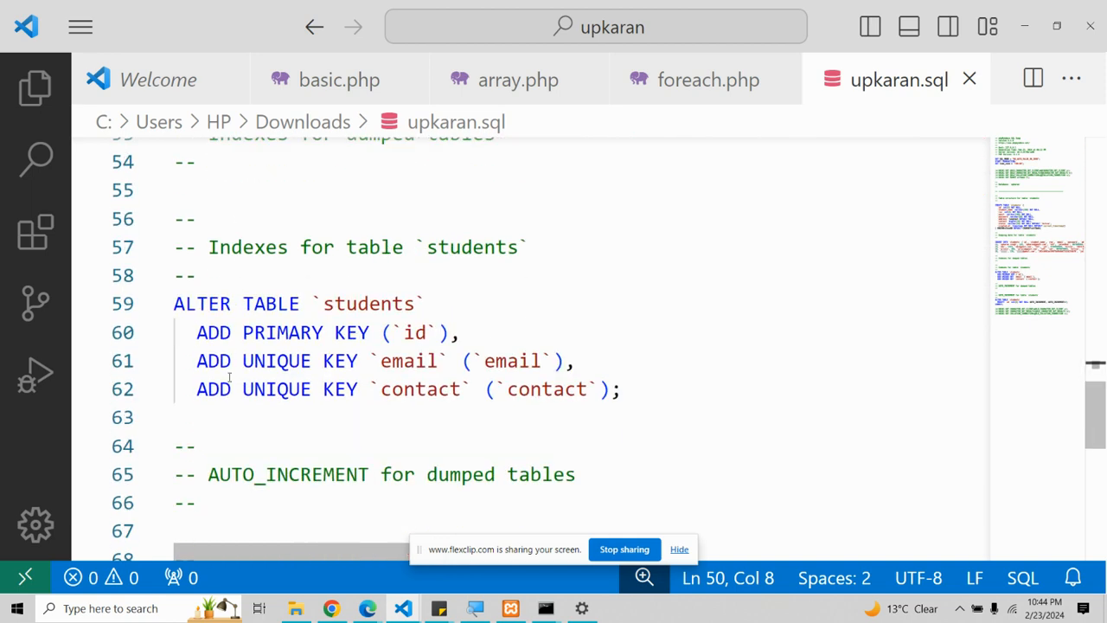
scroll(270, 430, "down", 3)
scroll(277, 423, "up", 1)
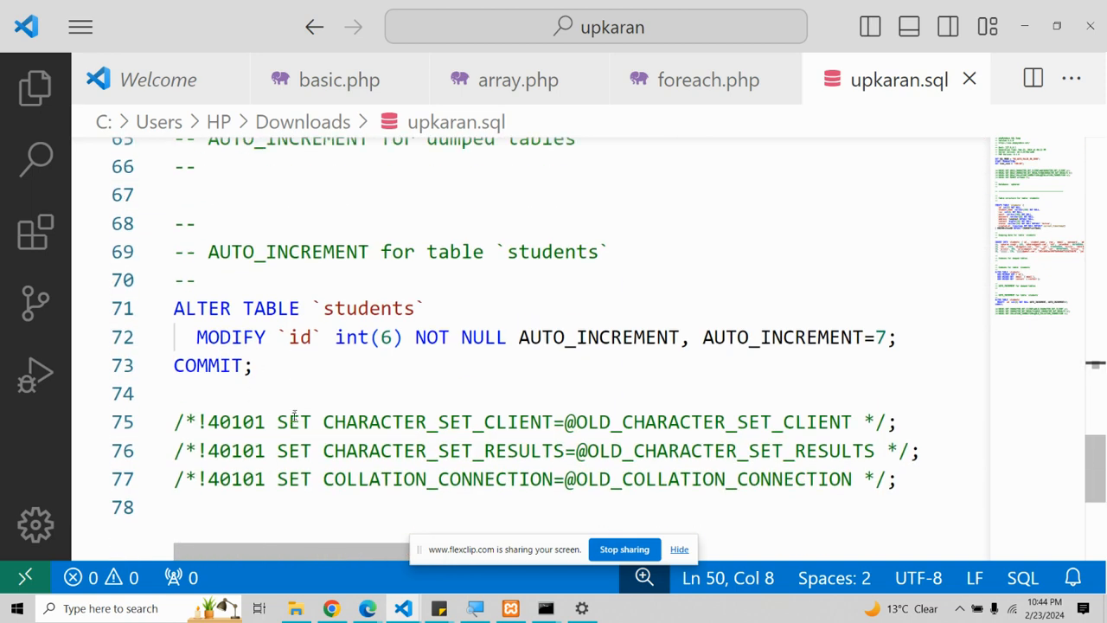
scroll(294, 415, "down", 2)
left_click(969, 79)
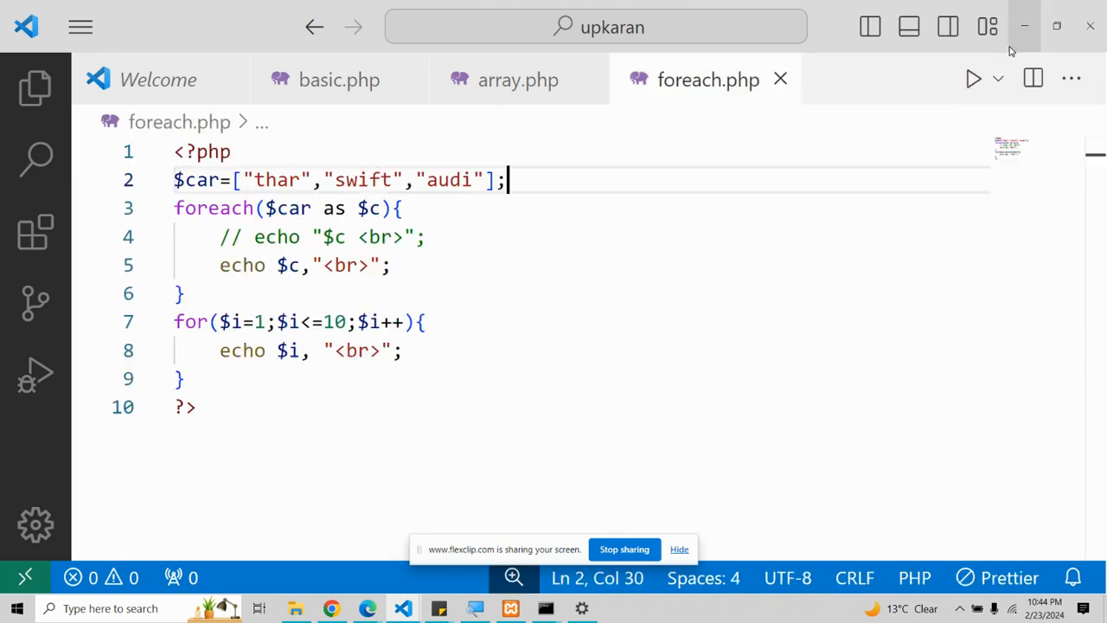
left_click(1024, 26)
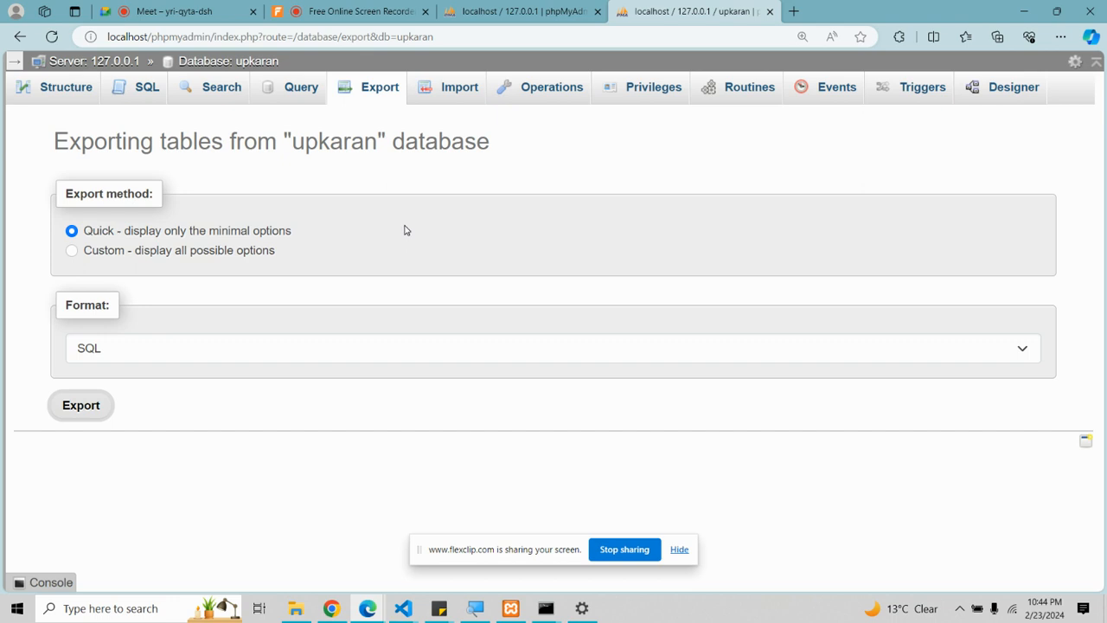
Step: Create a new database named upkaran2 from the server's Databases list
left_click(120, 65)
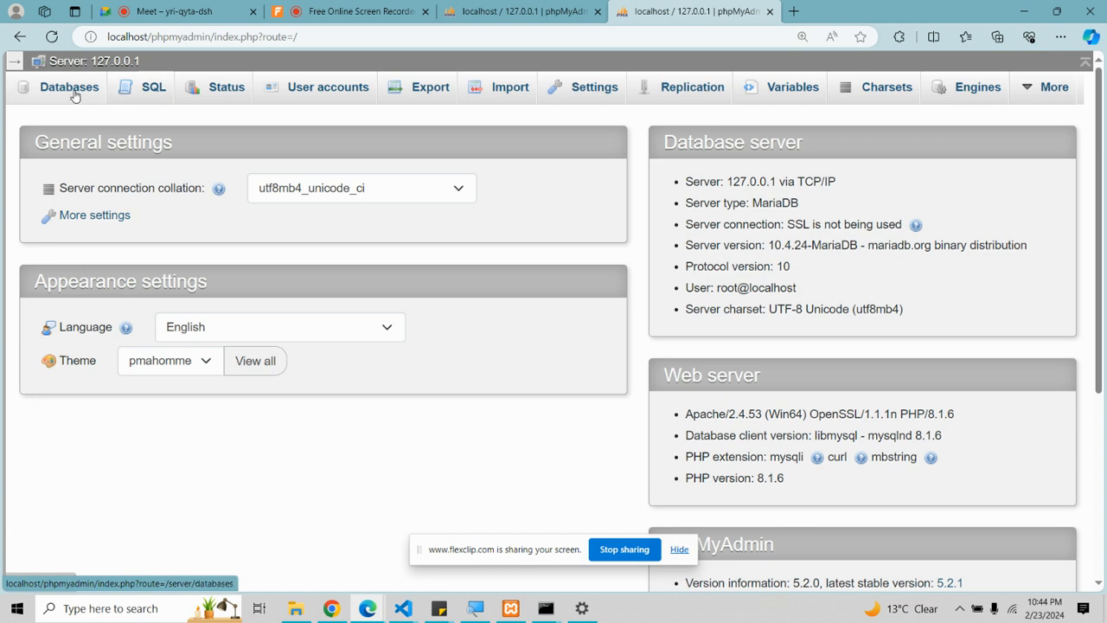
left_click(72, 93)
left_click(133, 243)
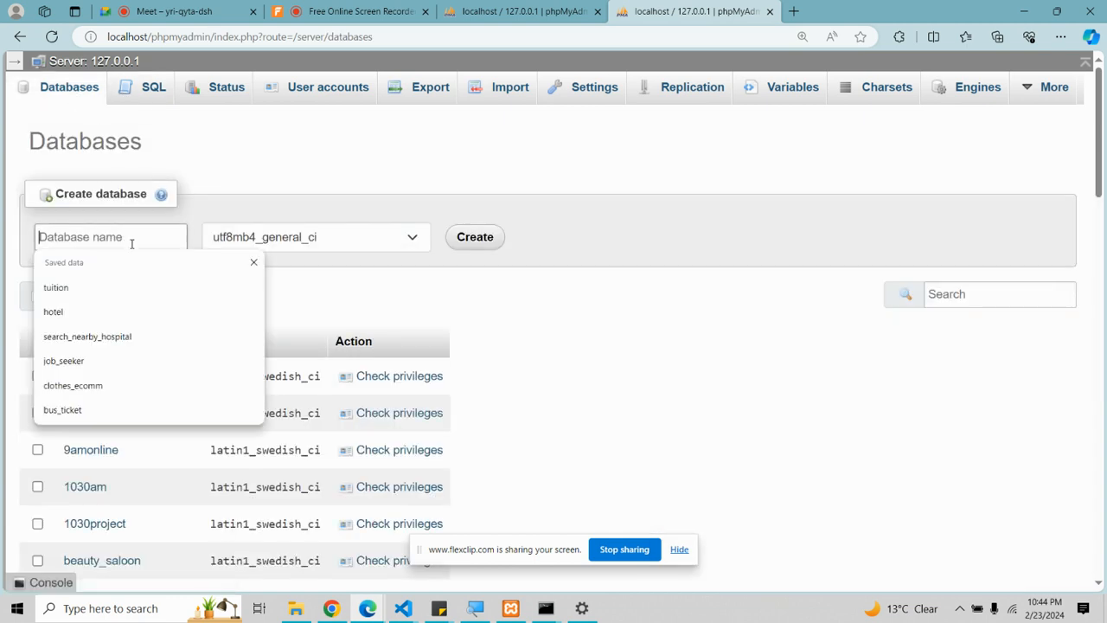
type("up")
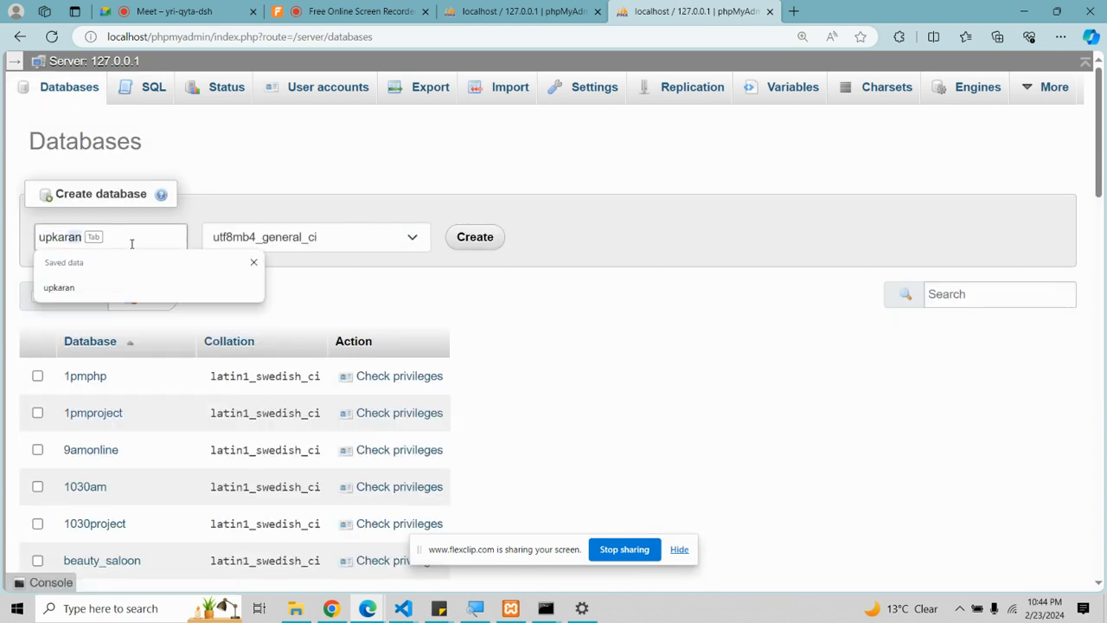
type("karan2")
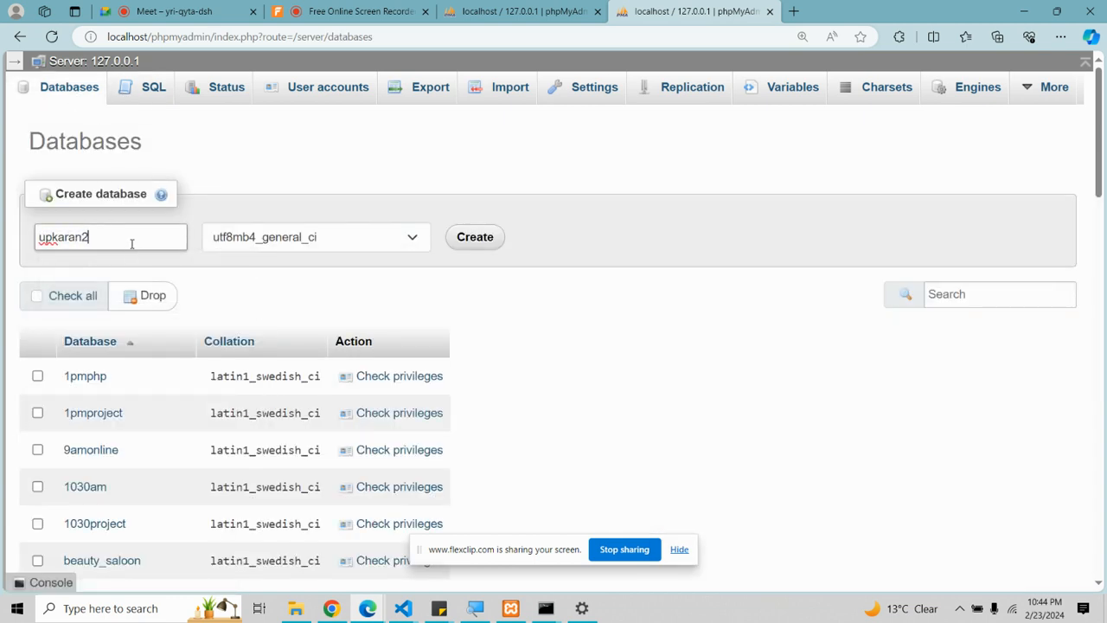
left_click(473, 244)
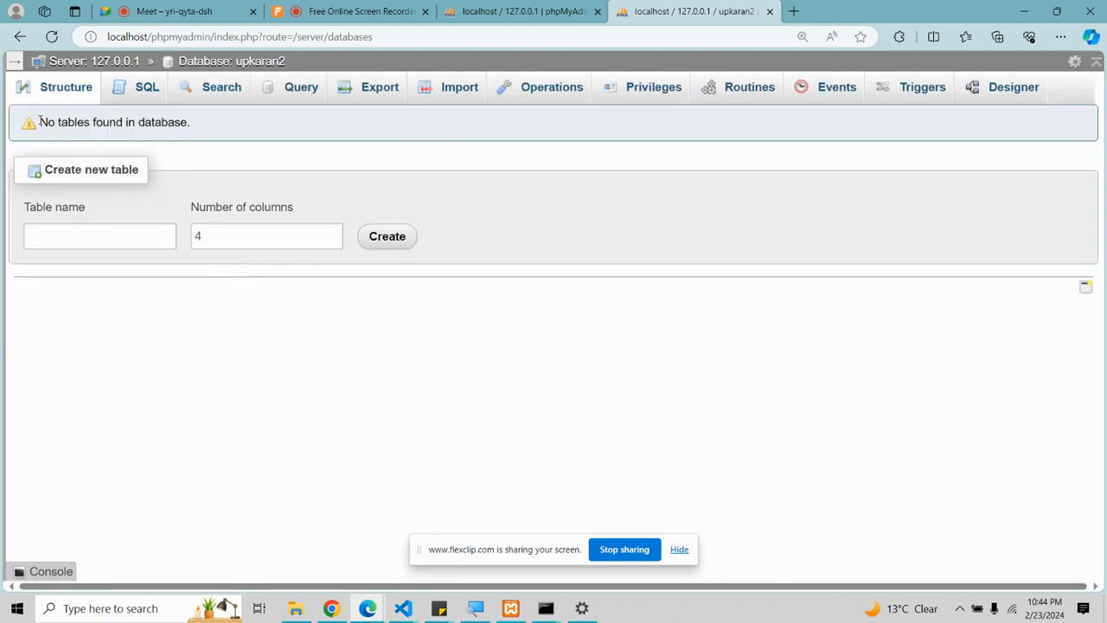
Step: Bring up the Import page of the still-empty upkaran2 database
left_click_drag(39, 122, 229, 128)
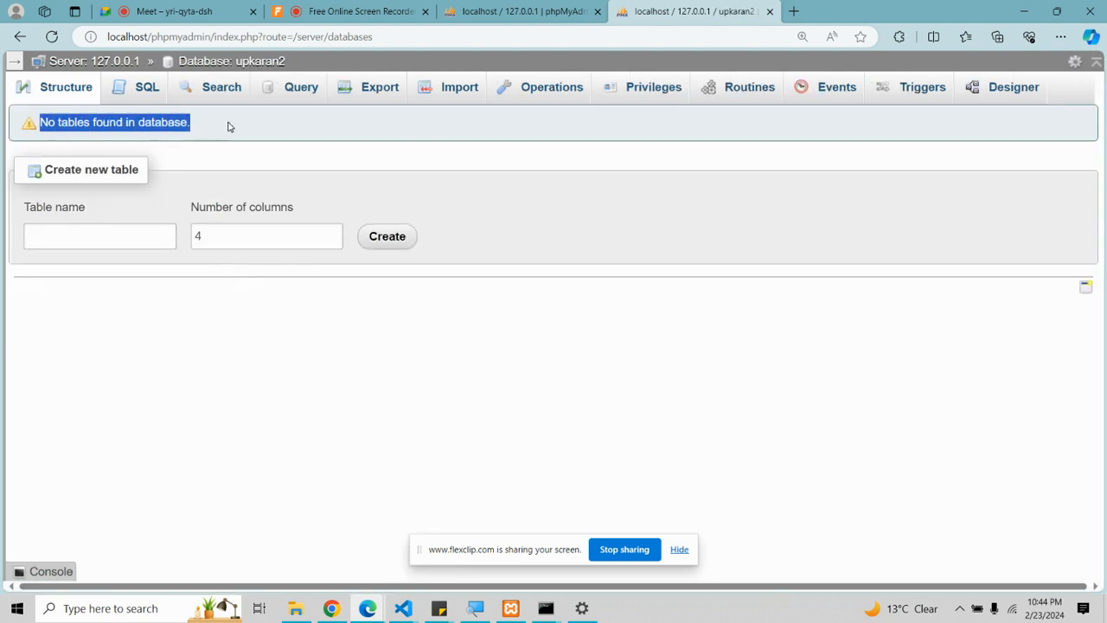
left_click(453, 157)
left_click(445, 97)
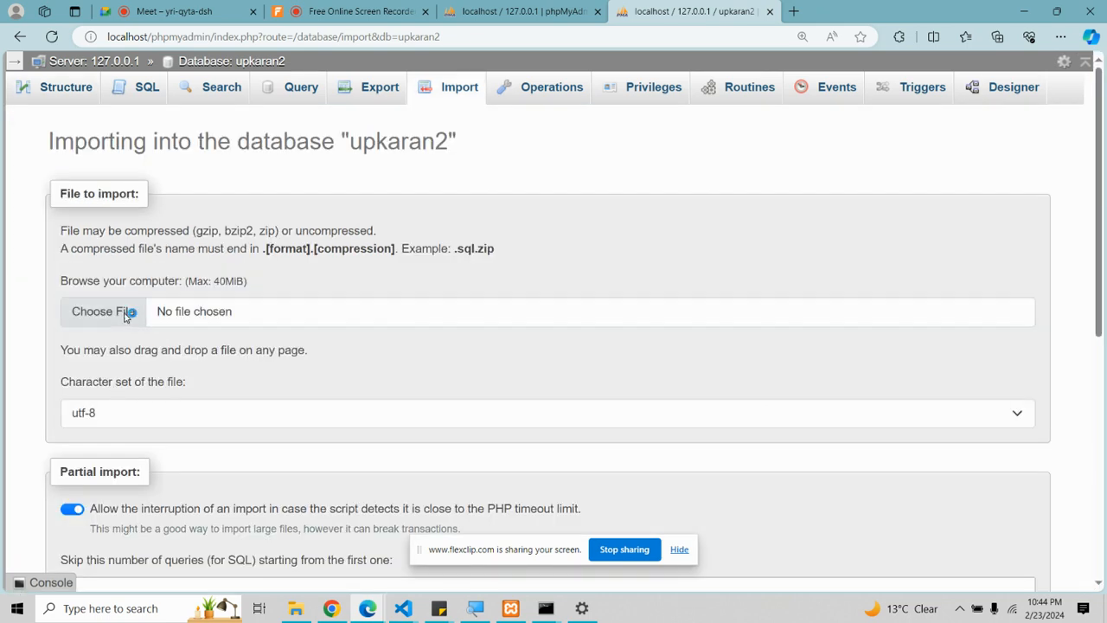
Step: Import upkaran.sql from Downloads into the upkaran2 database
left_click(127, 311)
left_click(176, 121)
left_click(585, 427)
scroll(130, 380, "down", 10)
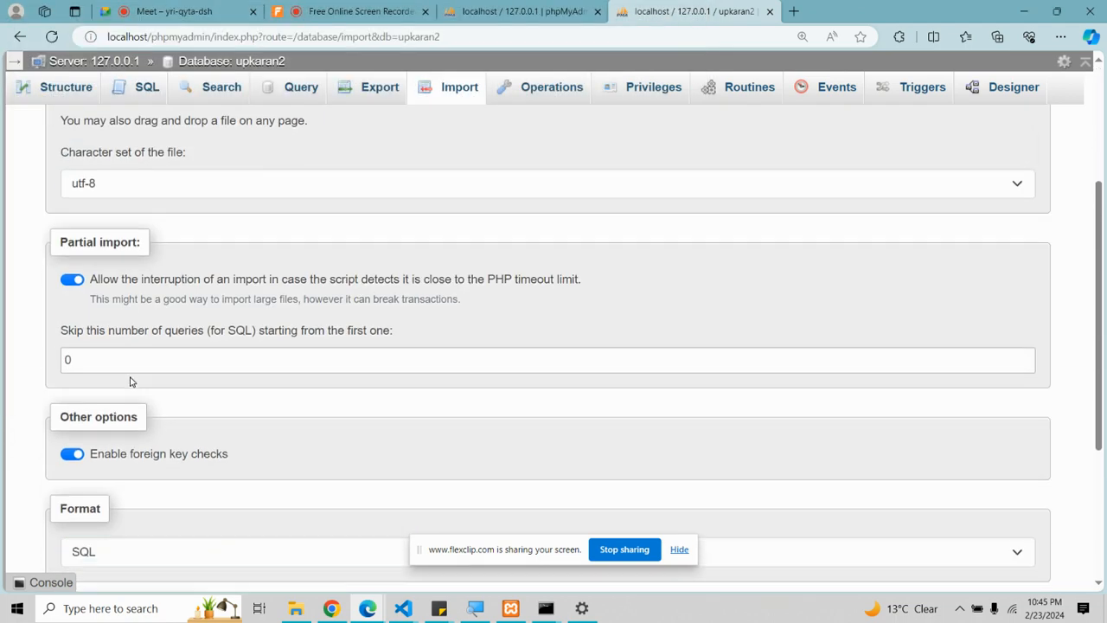
left_click(76, 530)
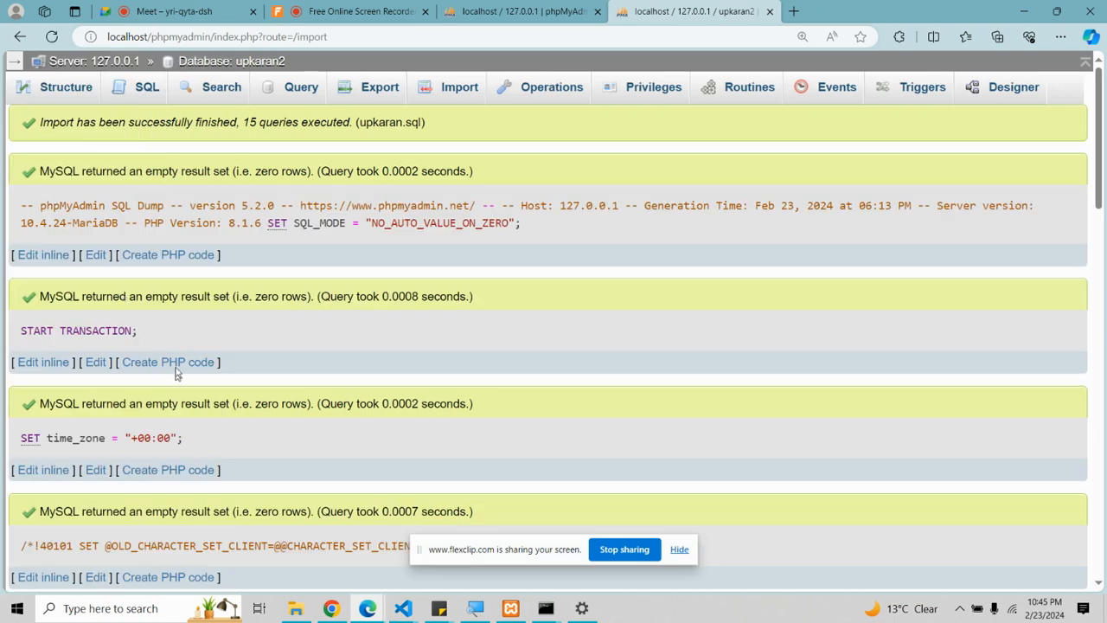
Step: Browse the imported students table's four rows, then switch to the screen recorder page
left_click(62, 90)
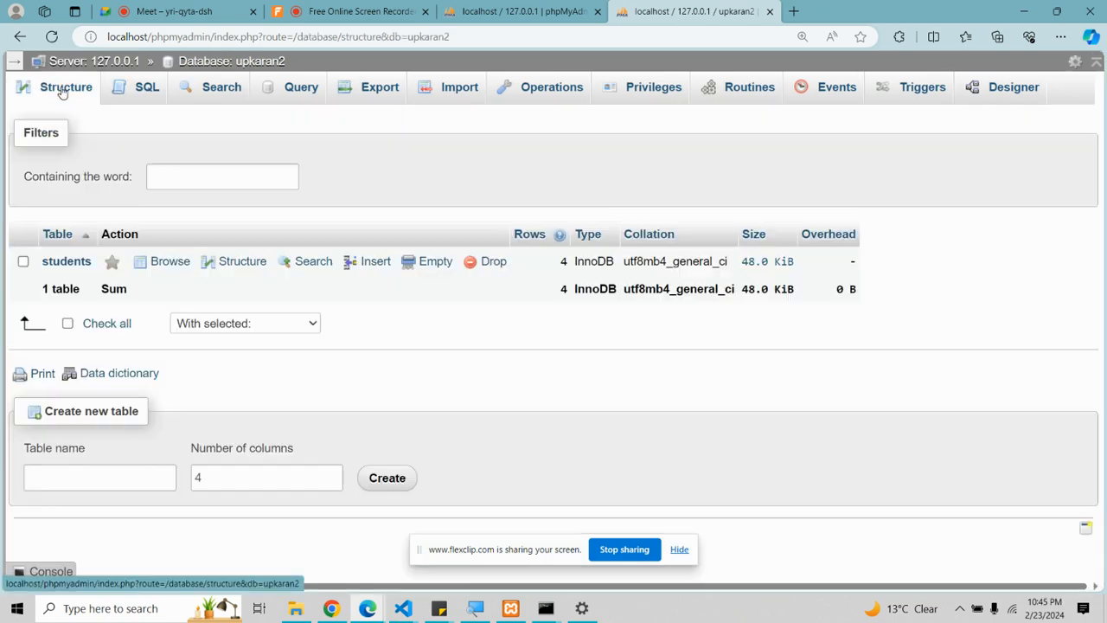
left_click(69, 263)
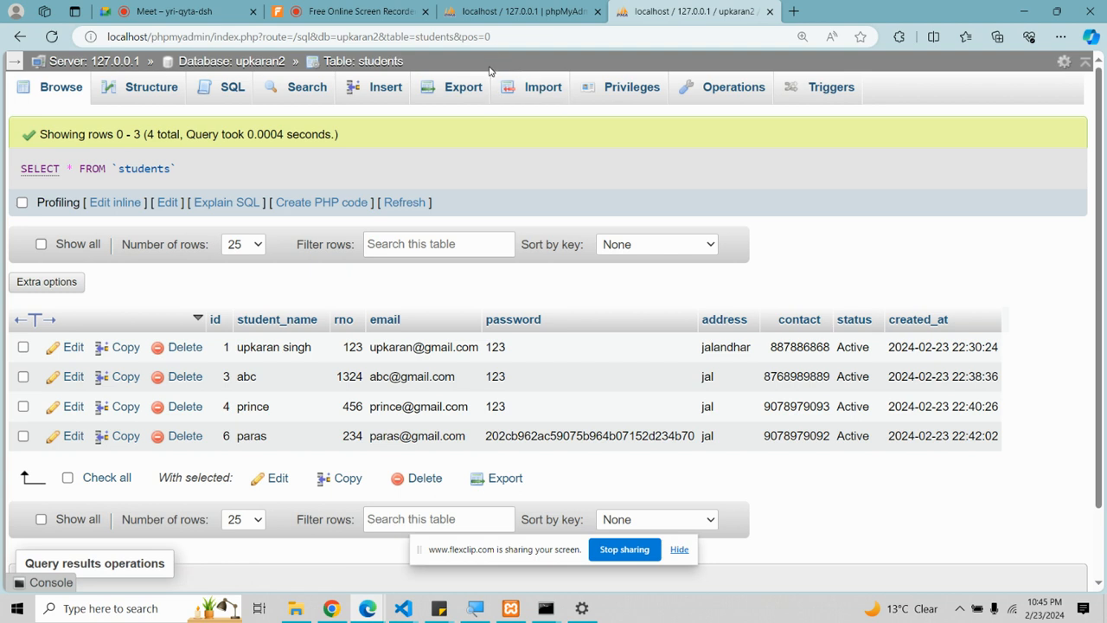
left_click(346, 9)
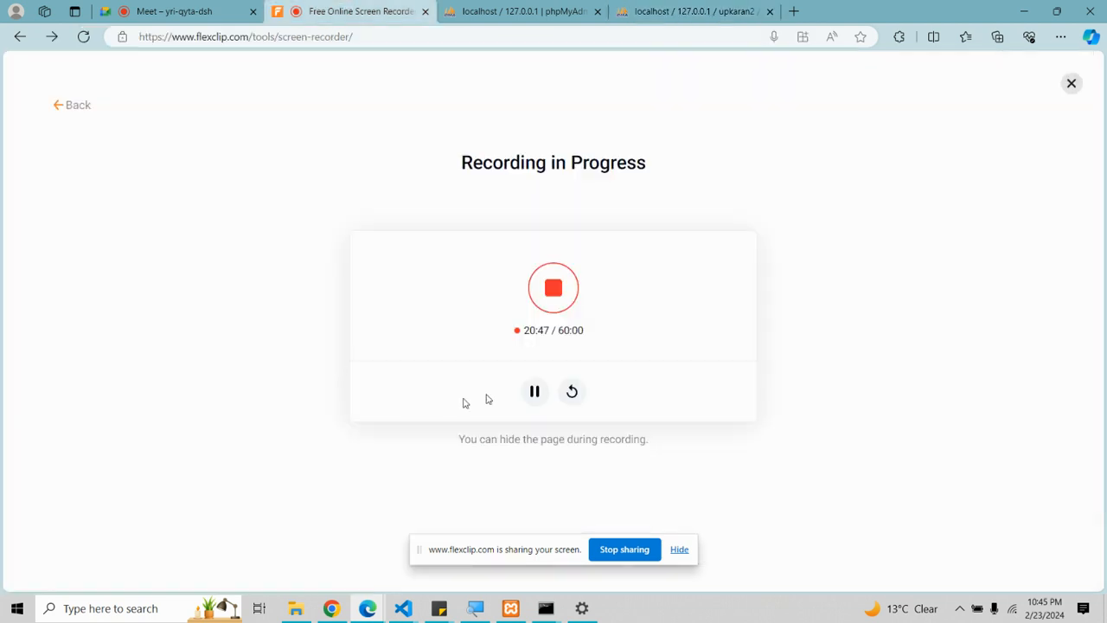